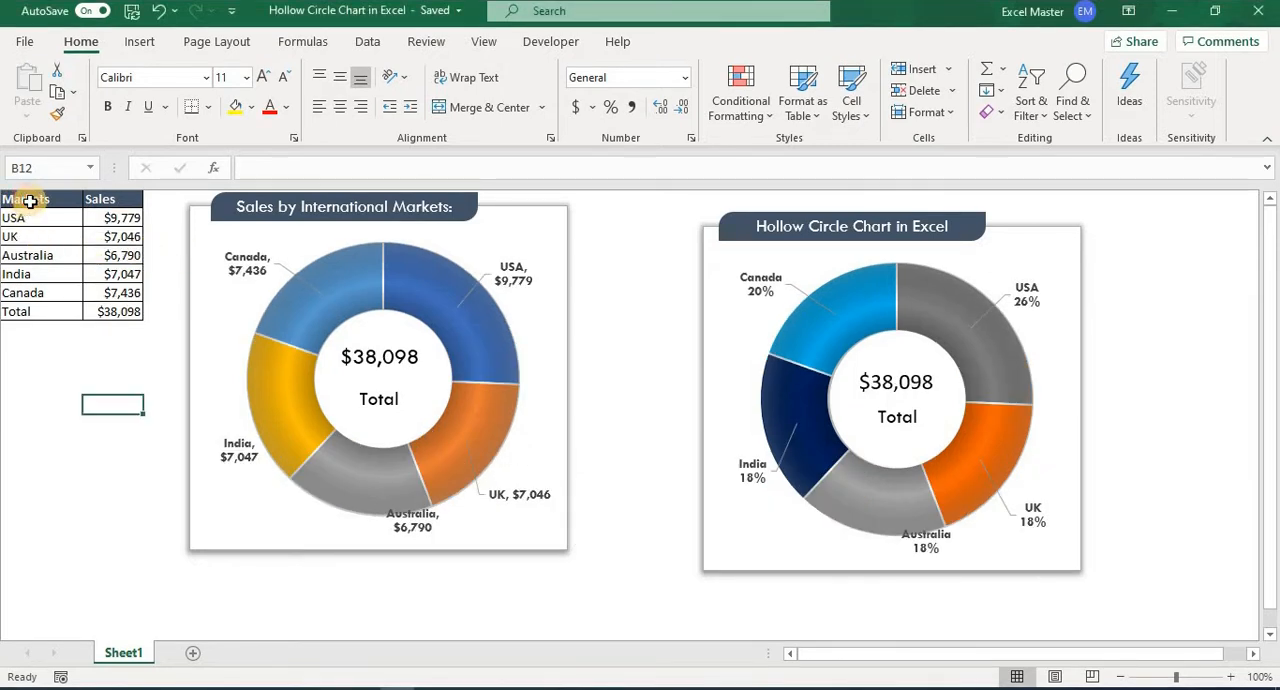
# Recalculate the random sales figures repeatedly to examine how both hollow circle charts respond to changing data.
pyautogui.click(24, 201)
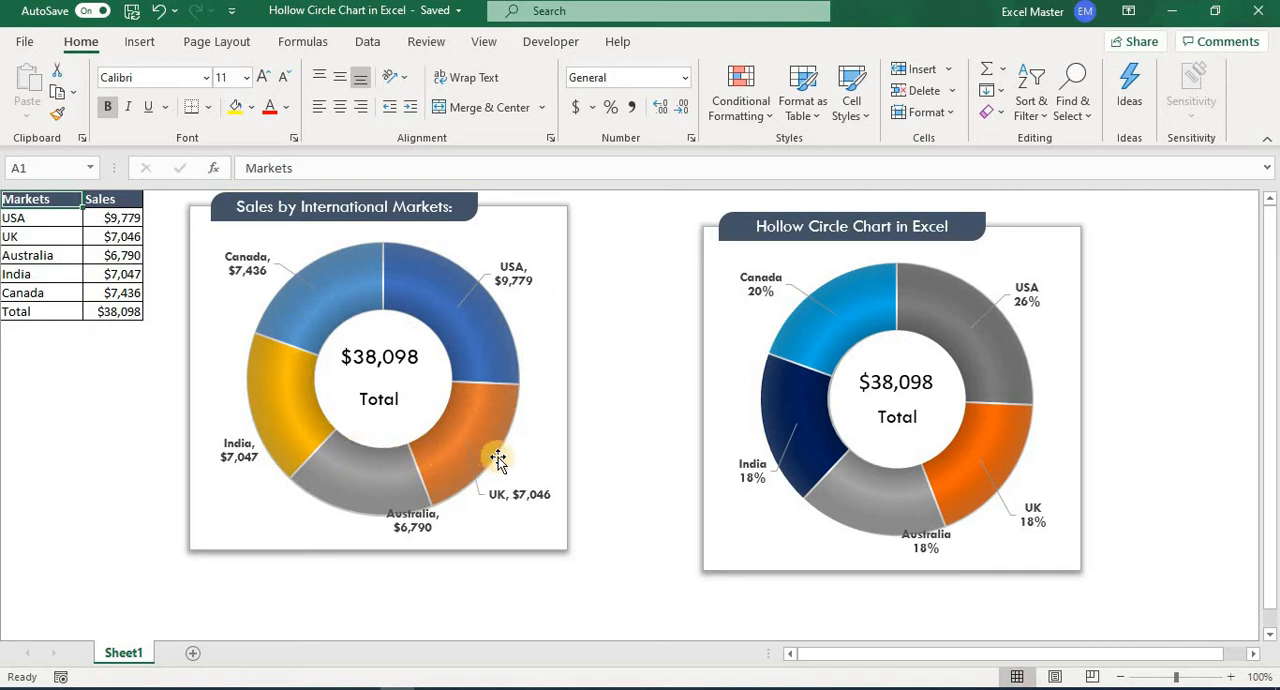
pyautogui.click(122, 252)
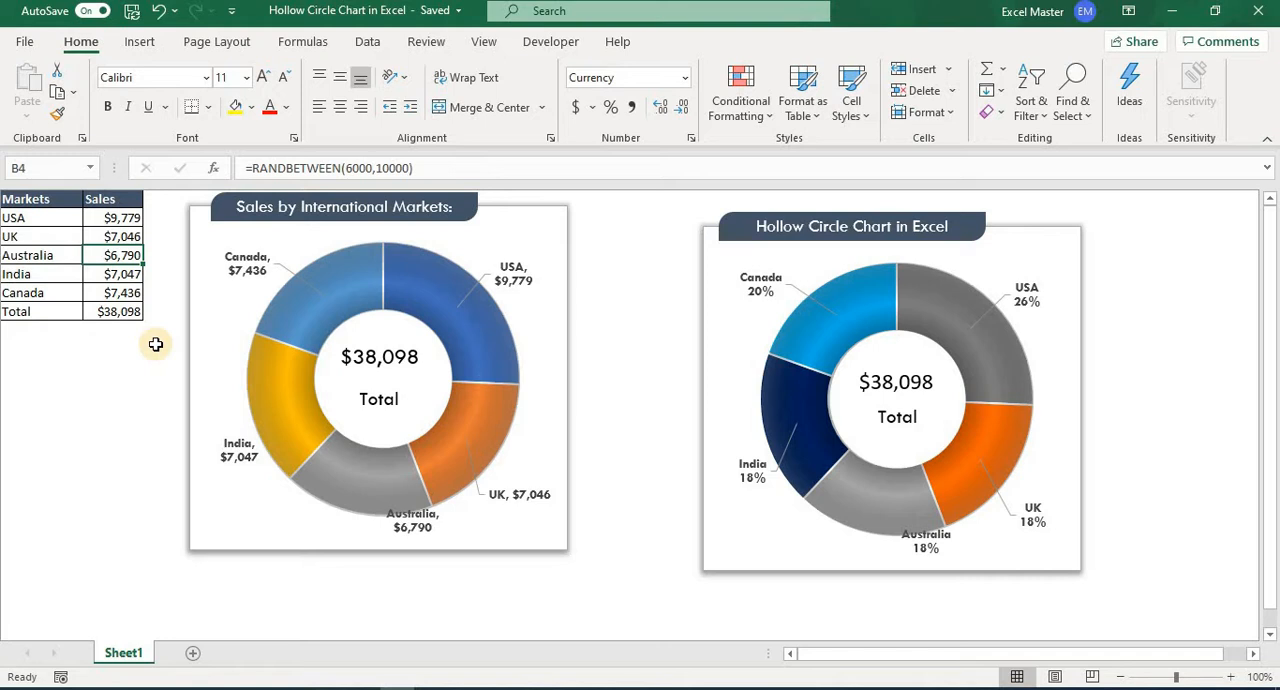
pyautogui.press('F9')
pyautogui.press('F9')
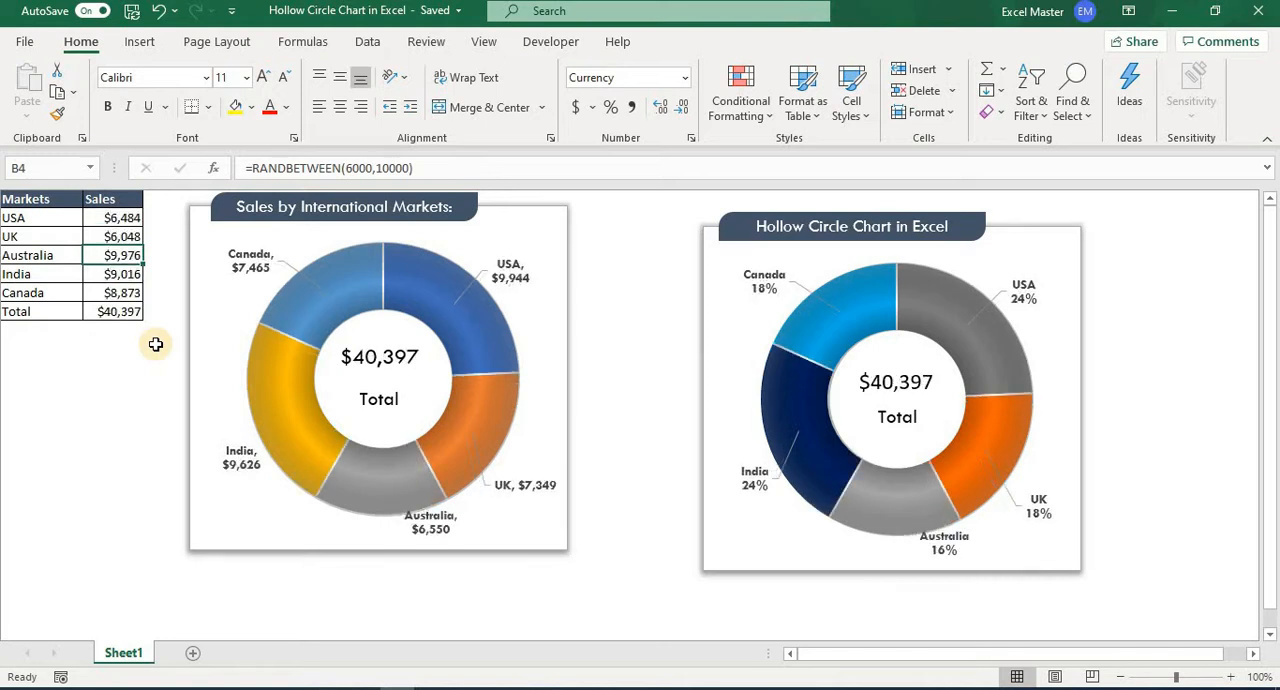
pyautogui.press('F9')
pyautogui.press('F9')
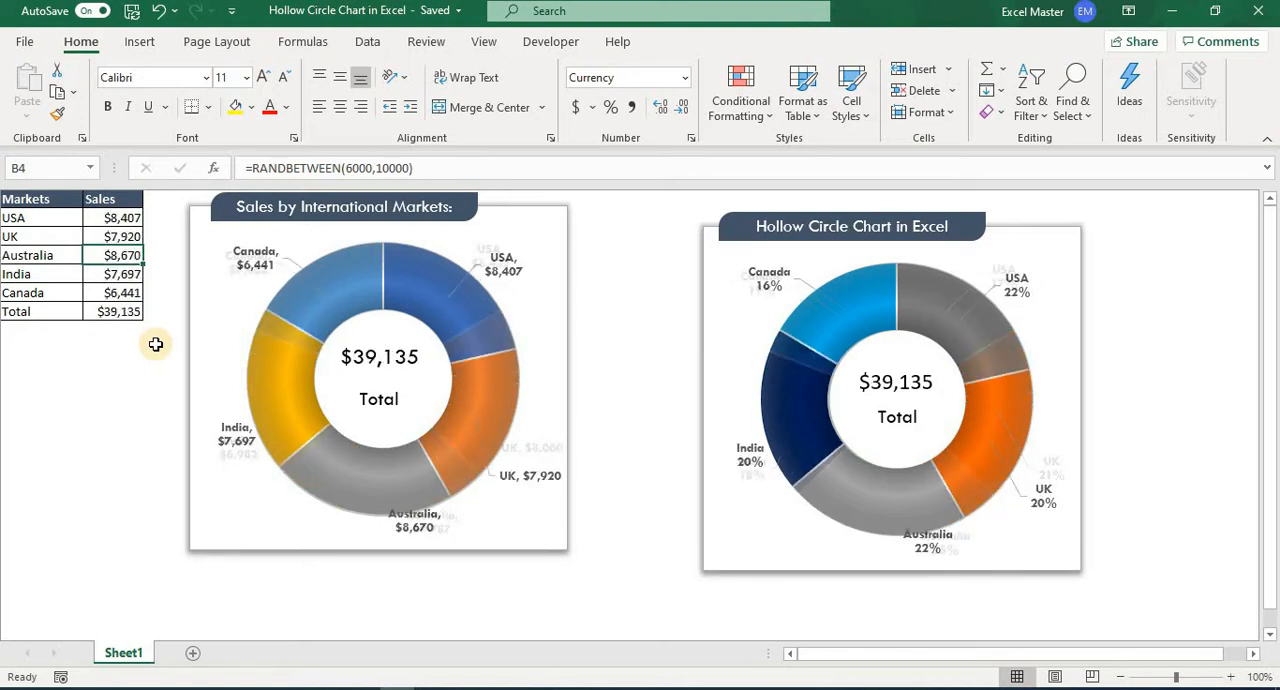
pyautogui.press('F9')
pyautogui.press('F9')
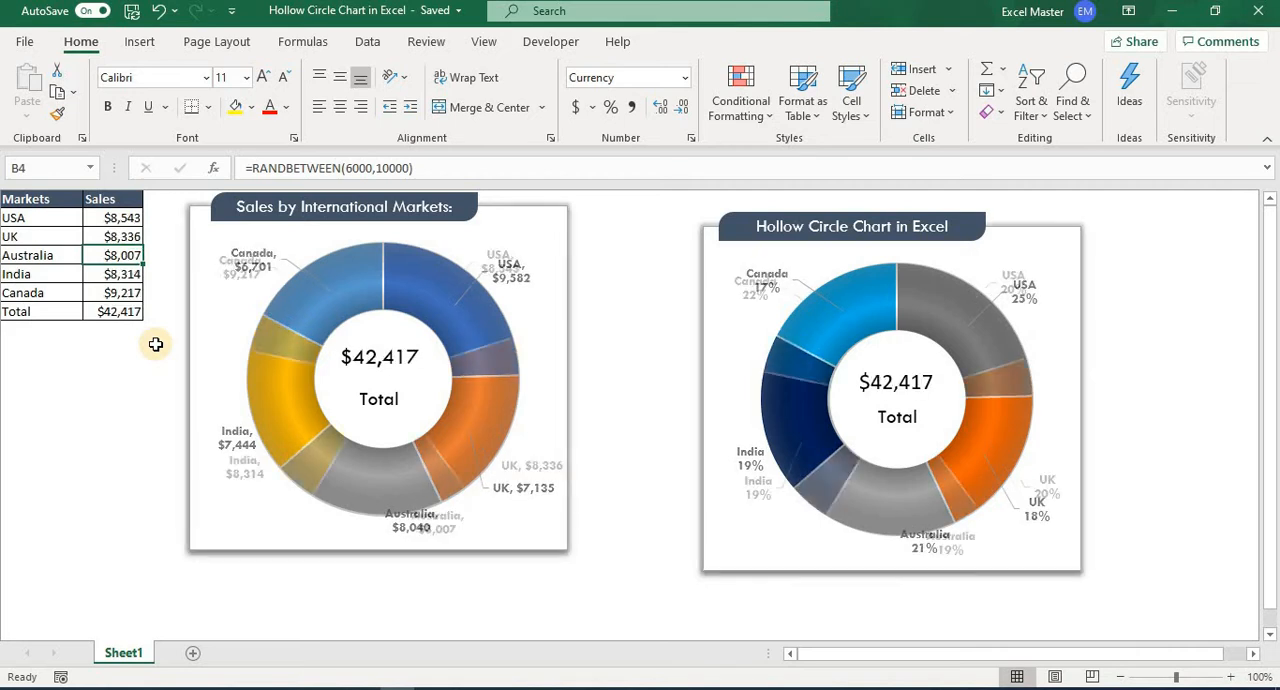
# Copy the Markets and Sales table, including its Total row, into cell A1 of a new blank workbook.
pyautogui.moveTo(25, 199); pyautogui.dragTo(115, 316)
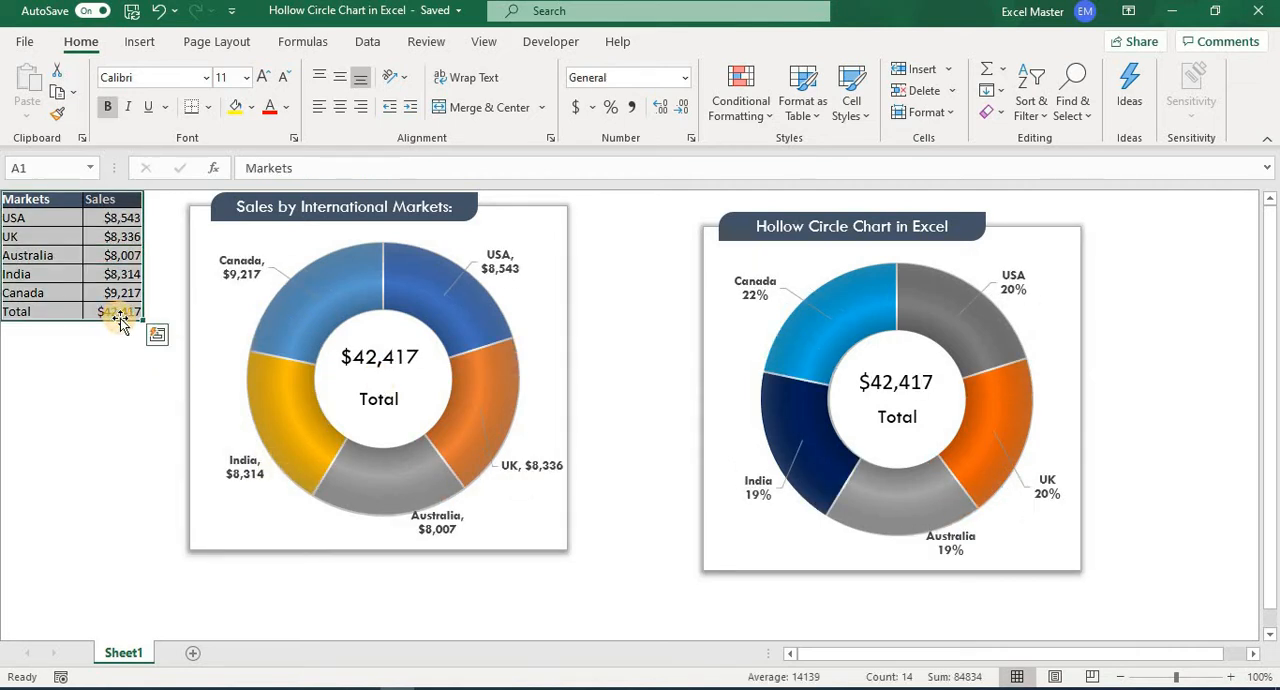
pyautogui.rightClick(67, 272)
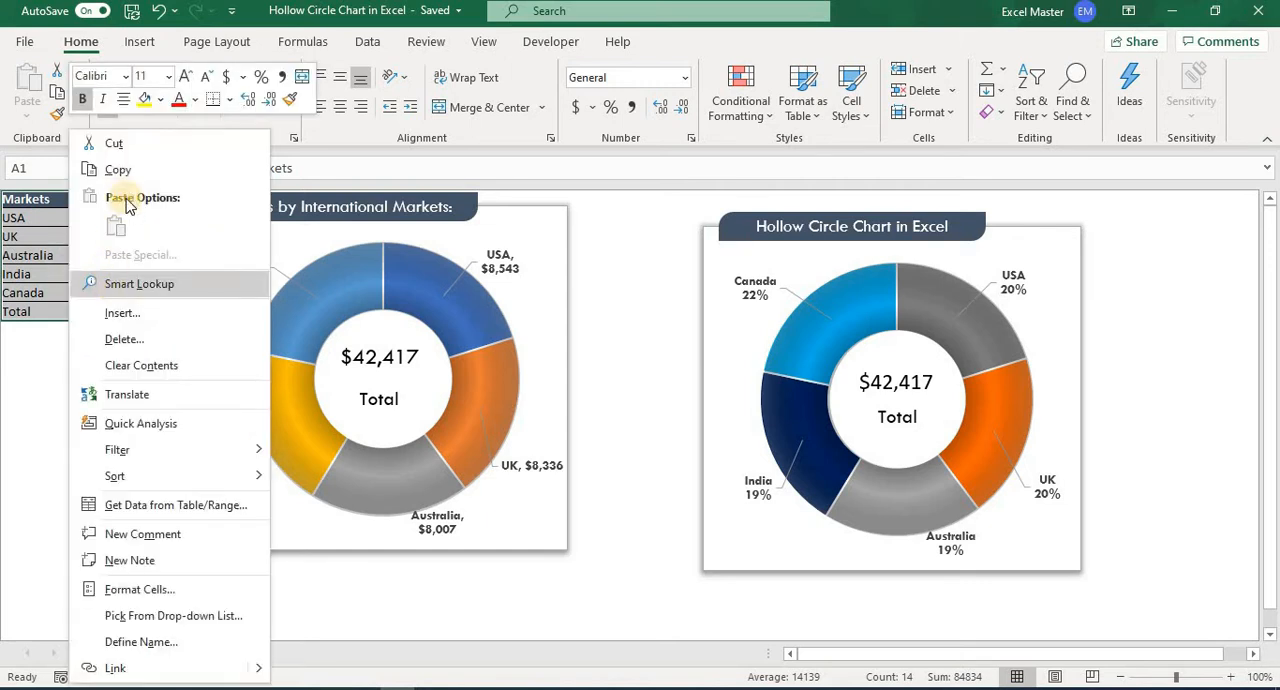
pyautogui.click(116, 170)
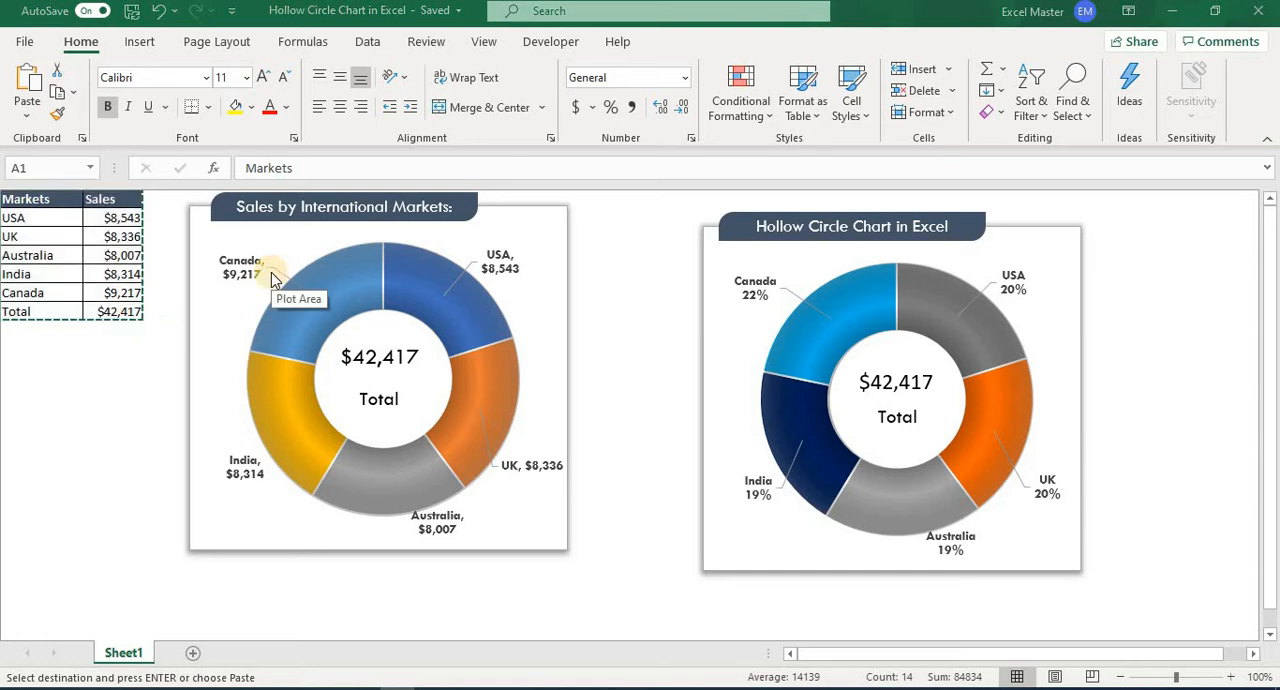
pyautogui.hotkey('ctrl', 'n')
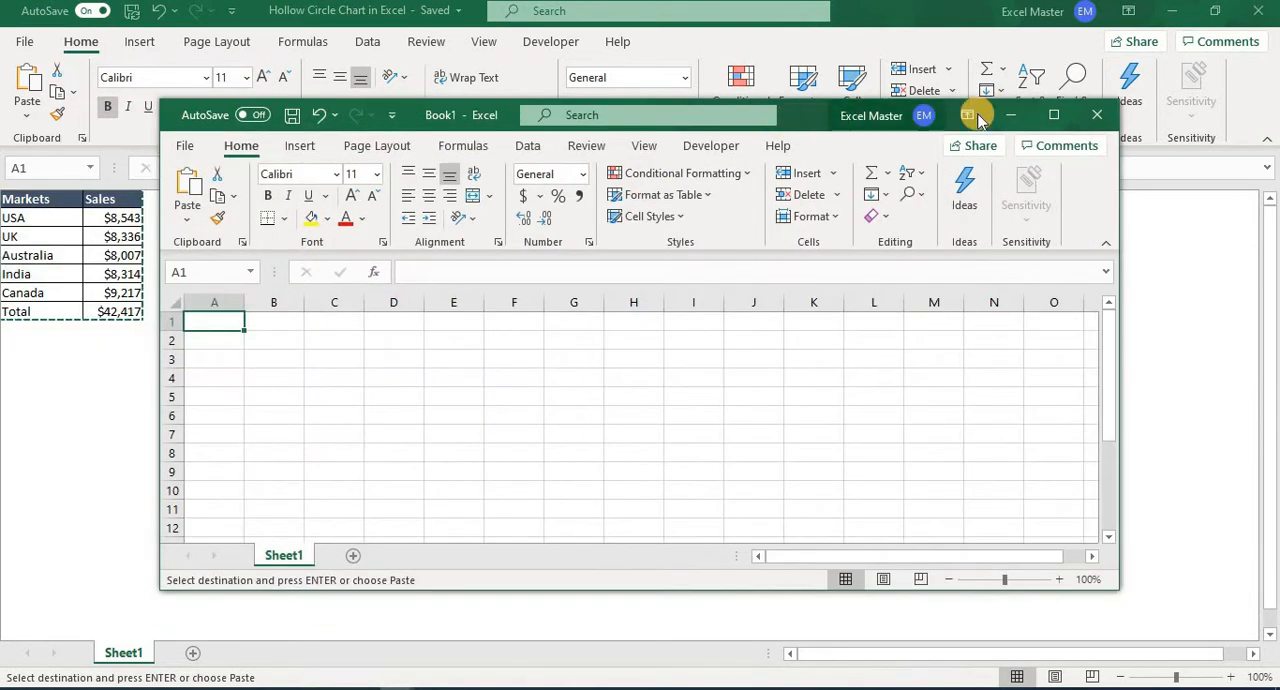
pyautogui.click(1053, 115)
pyautogui.rightClick(60, 218)
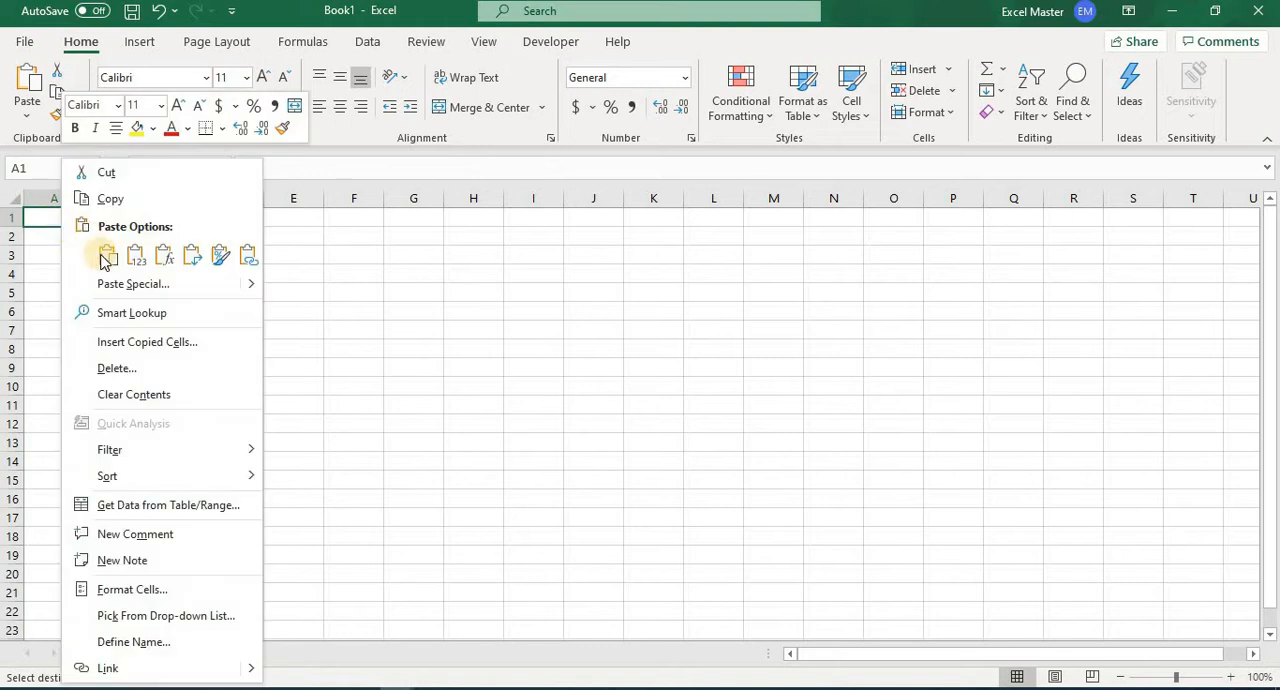
pyautogui.click(103, 251)
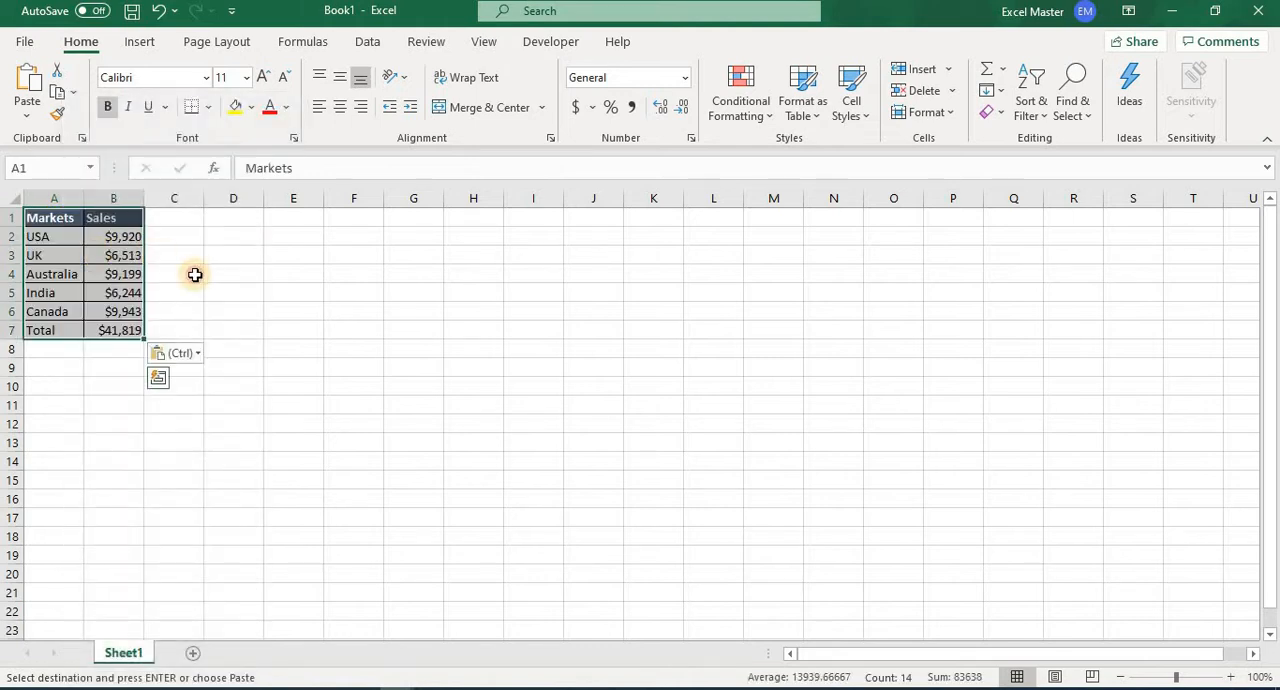
# Hide the gridlines on the new worksheet.
pyautogui.click(195, 274)
pyautogui.click(484, 42)
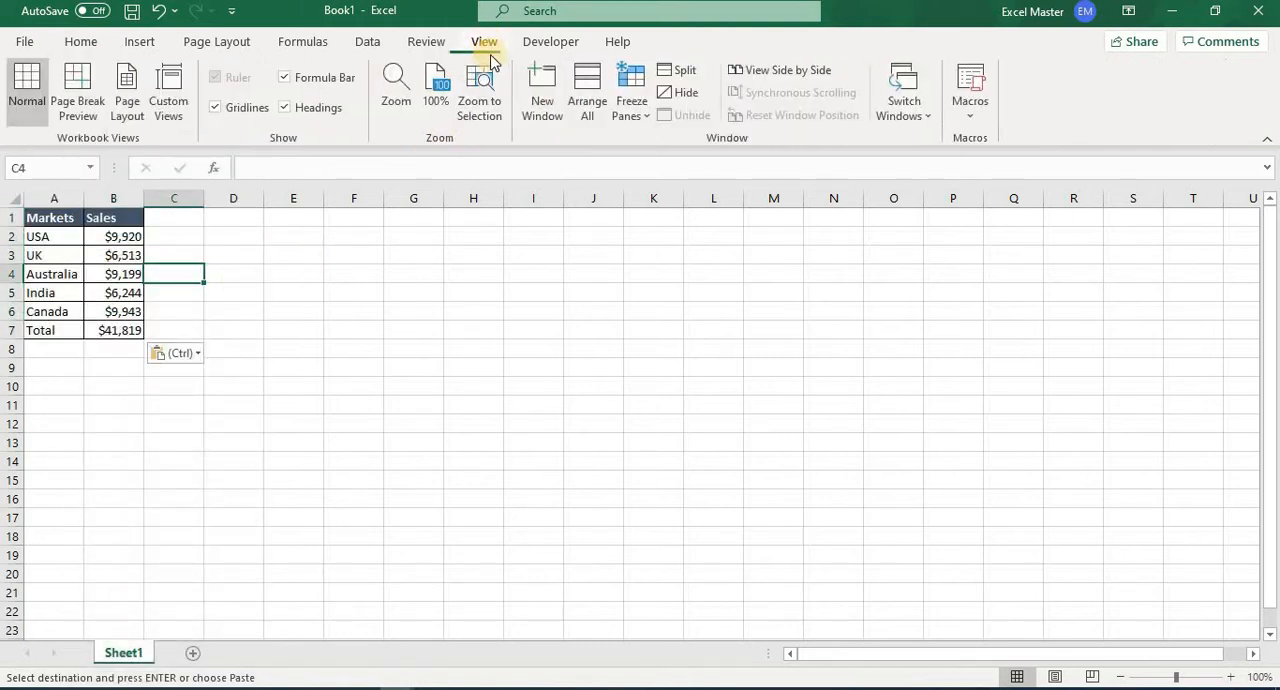
pyautogui.click(217, 108)
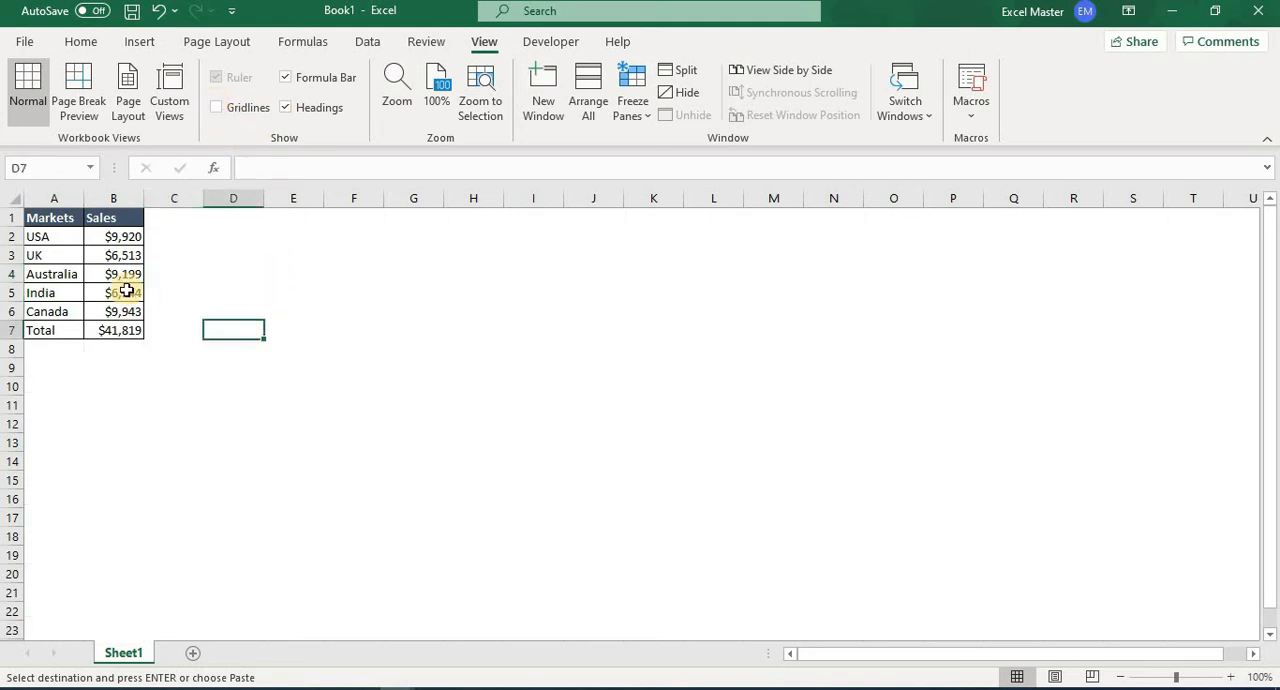
# Insert a doughnut chart from the market and sales data in A1:B6, leaving out the Total row.
pyautogui.moveTo(51, 218); pyautogui.dragTo(118, 314)
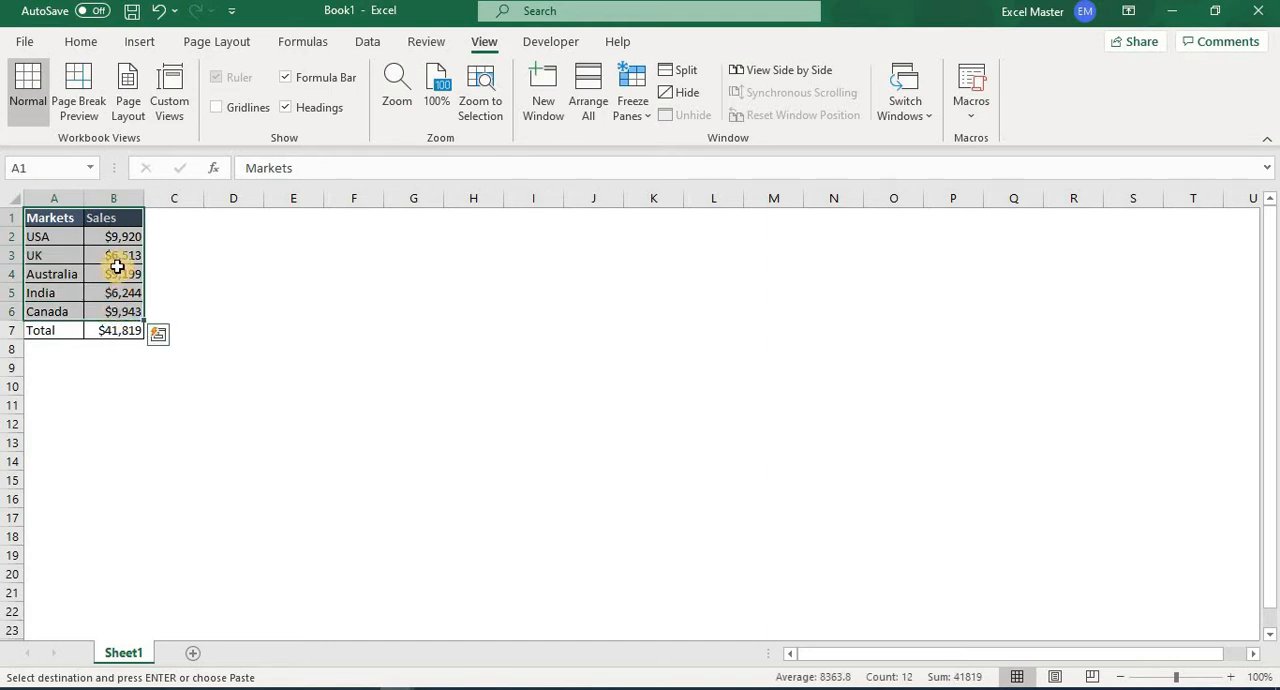
pyautogui.click(140, 41)
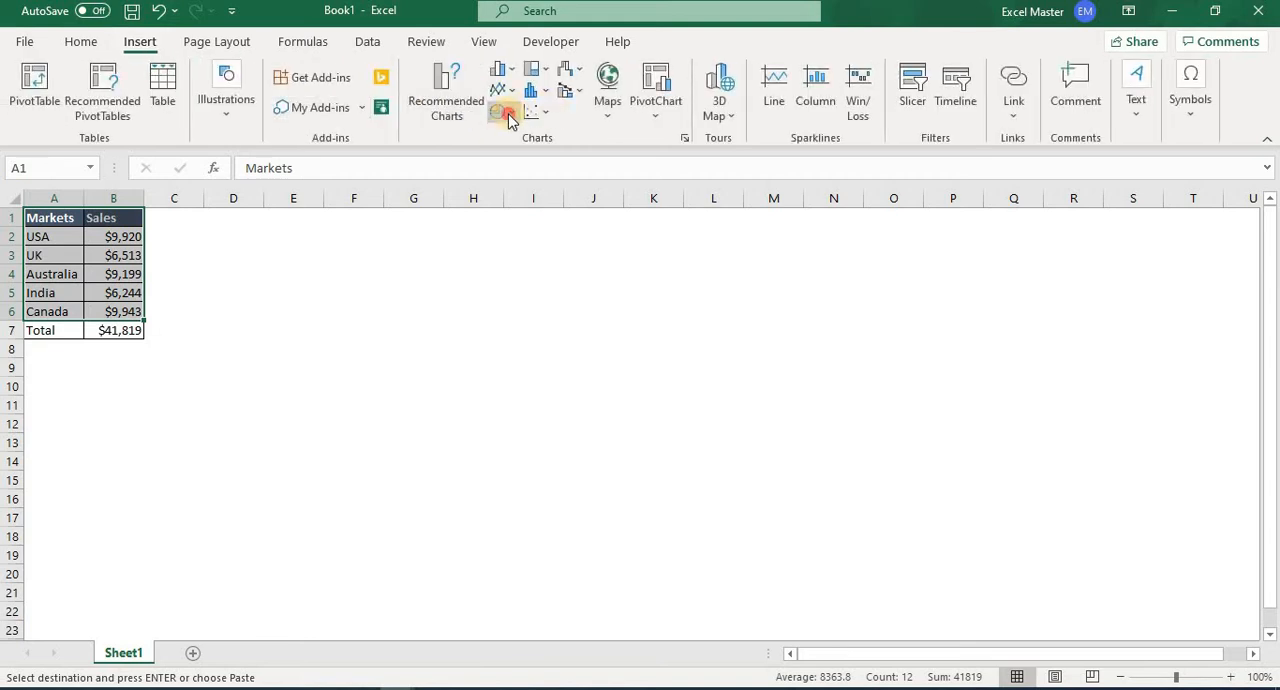
pyautogui.click(505, 112)
pyautogui.click(515, 355)
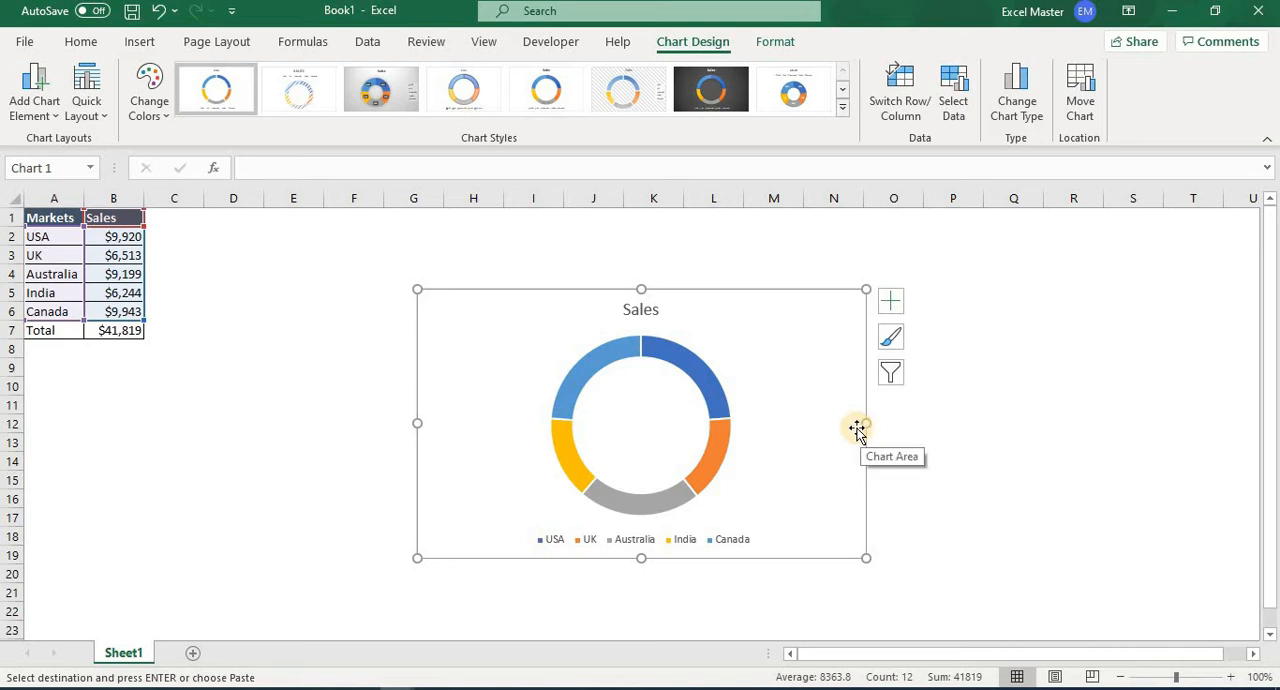
# Resize the doughnut chart to a nearly square frame spanning about columns E to J and rows 2 to 20.
pyautogui.moveTo(853, 425); pyautogui.dragTo(738, 470)
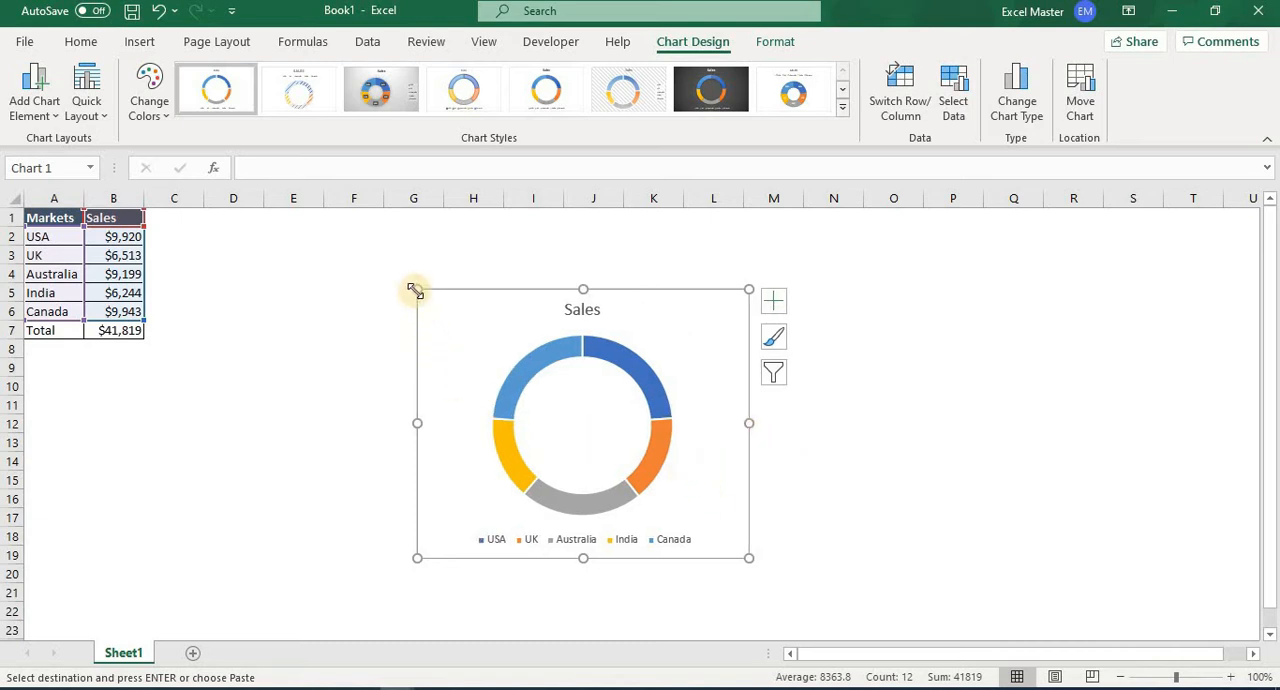
pyautogui.moveTo(352, 281); pyautogui.dragTo(270, 240)
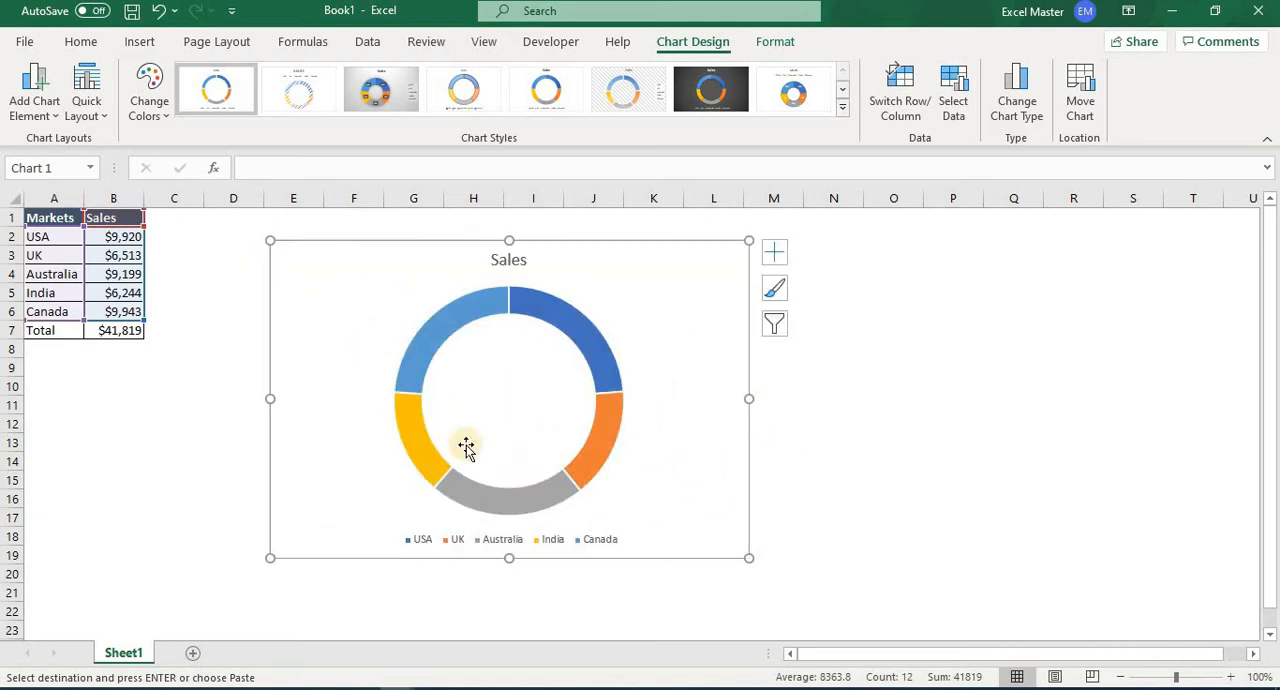
pyautogui.moveTo(749, 558); pyautogui.dragTo(628, 577)
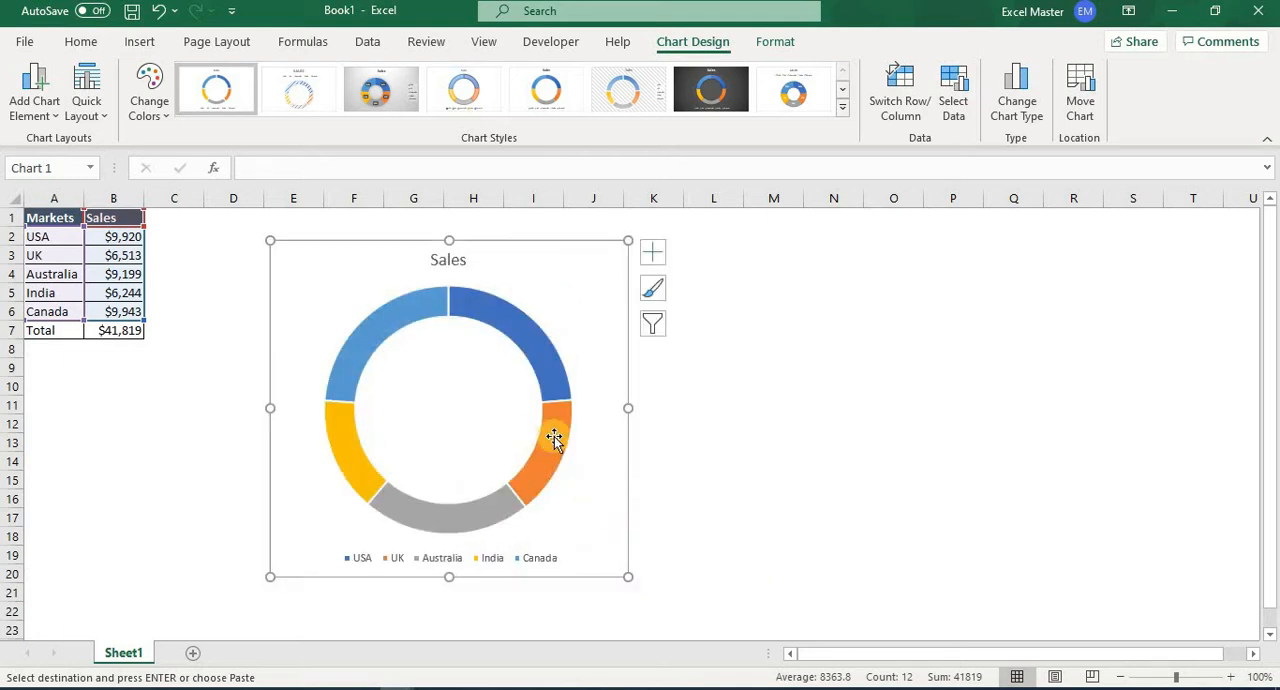
# Delete the chart title and the legend from the doughnut chart.
pyautogui.click(459, 256)
pyautogui.press('Delete')
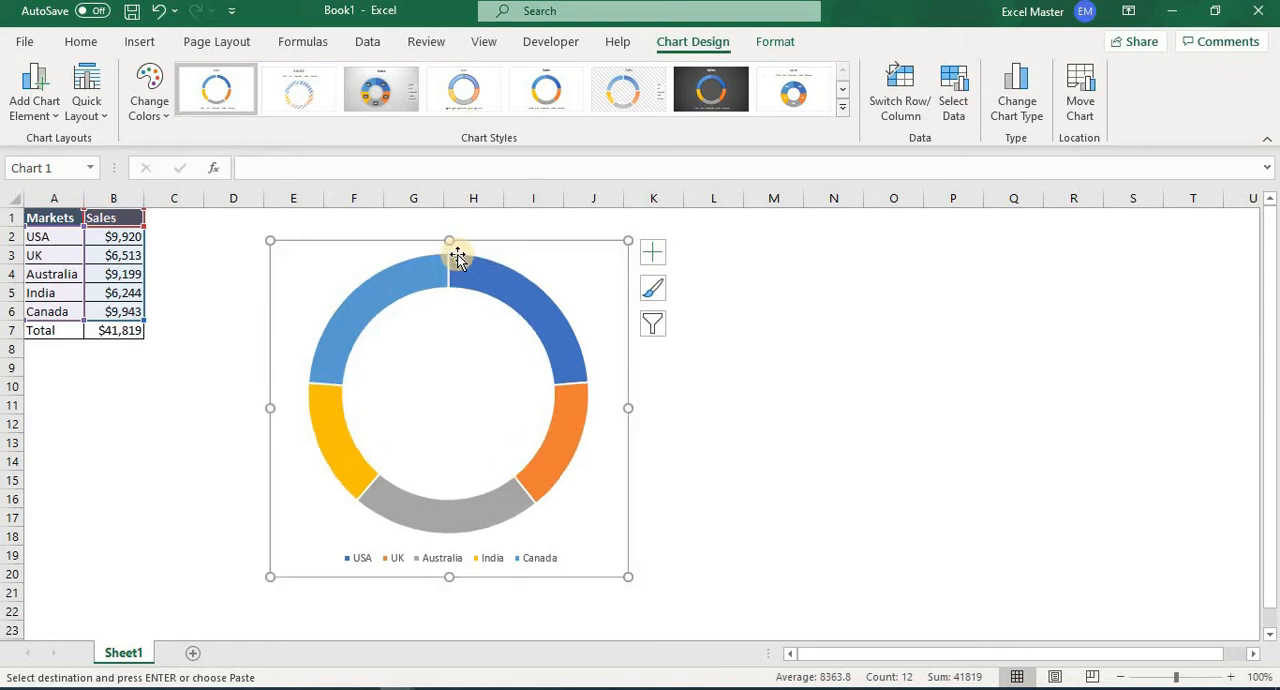
pyautogui.click(481, 564)
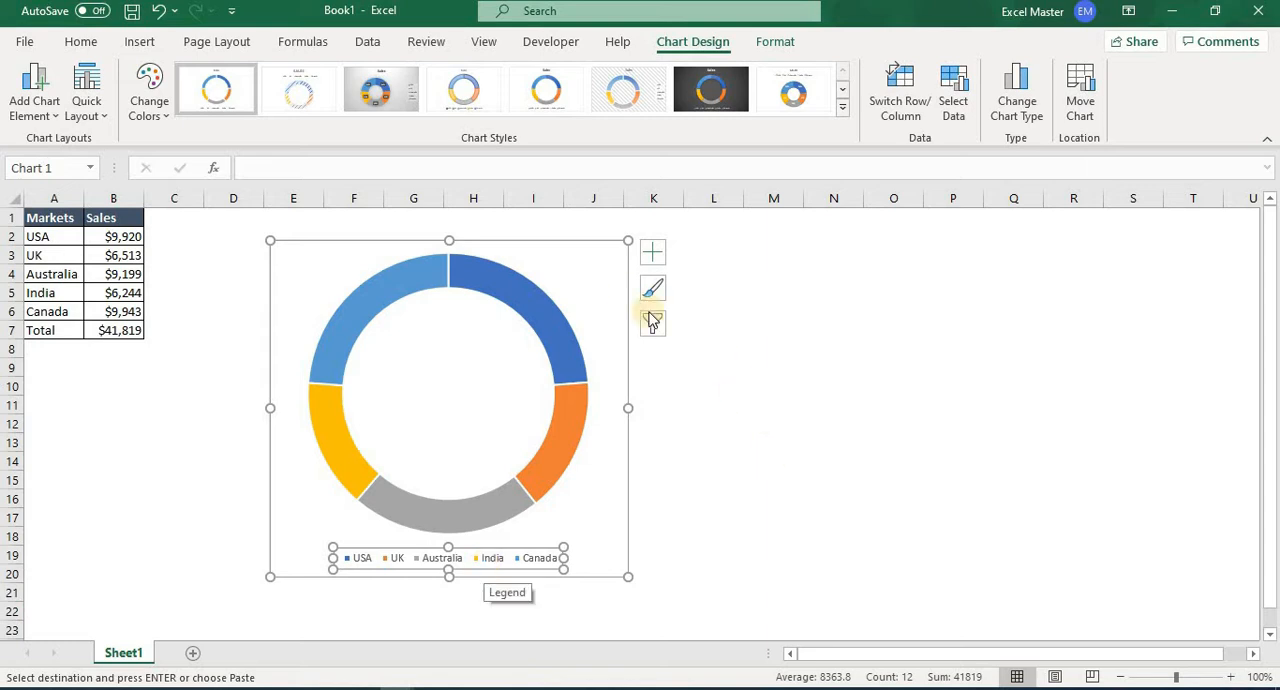
pyautogui.click(652, 252)
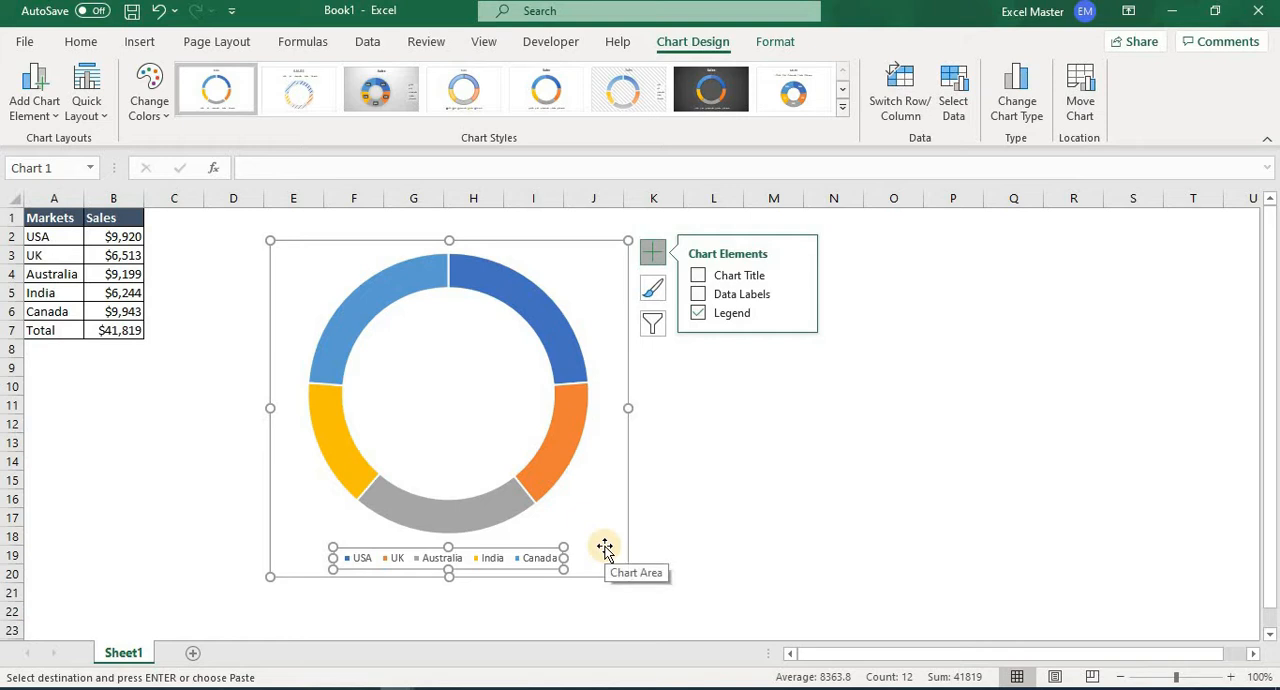
pyautogui.press('Delete')
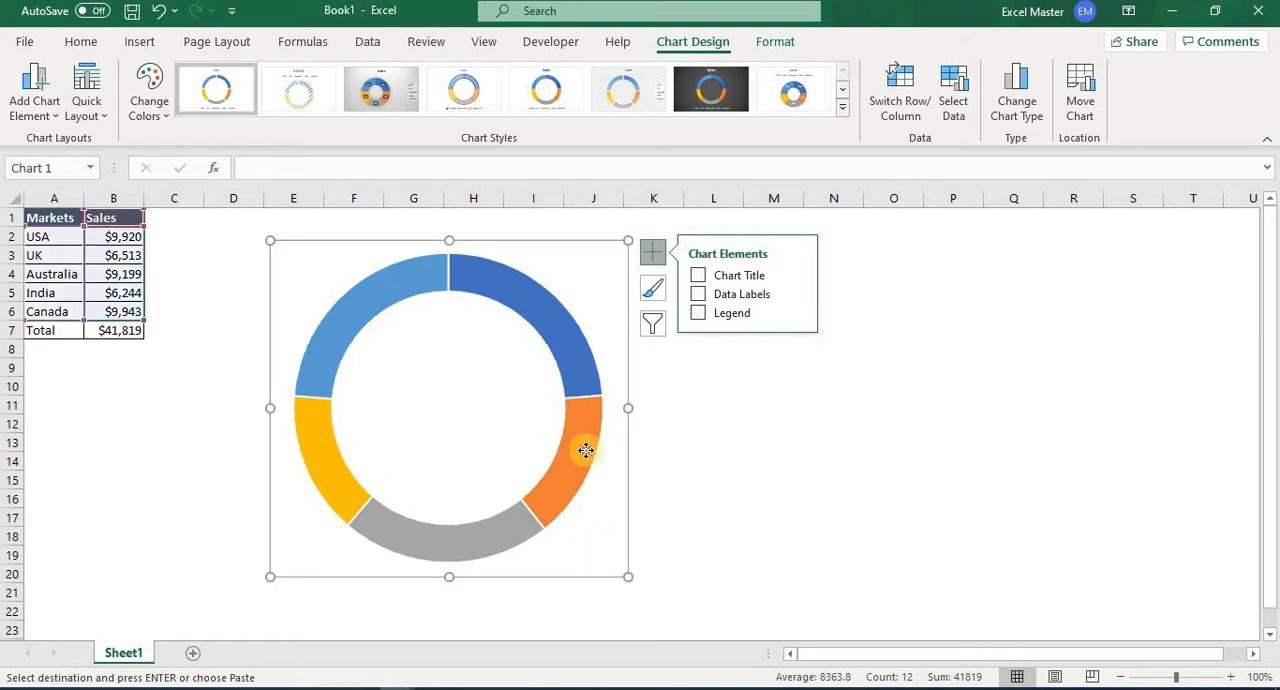
# Set the doughnut hole size of the Sales series to 60%.
pyautogui.click(584, 452)
pyautogui.rightClick(585, 452)
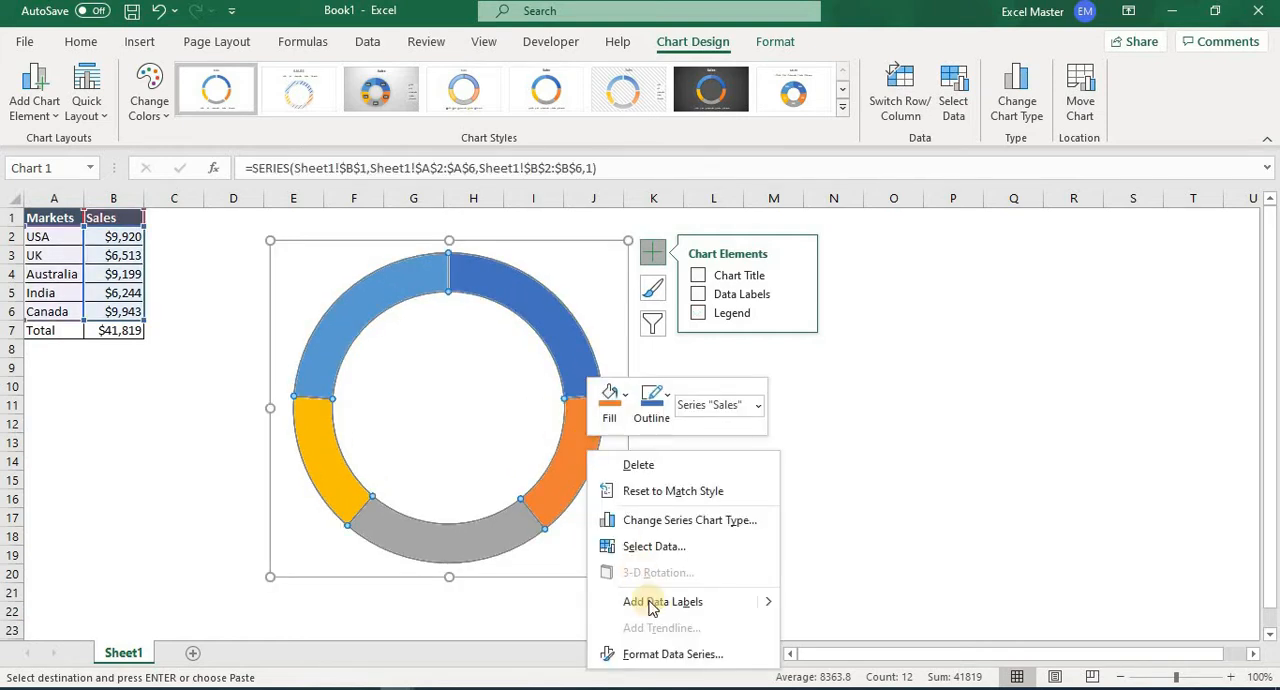
pyautogui.click(663, 655)
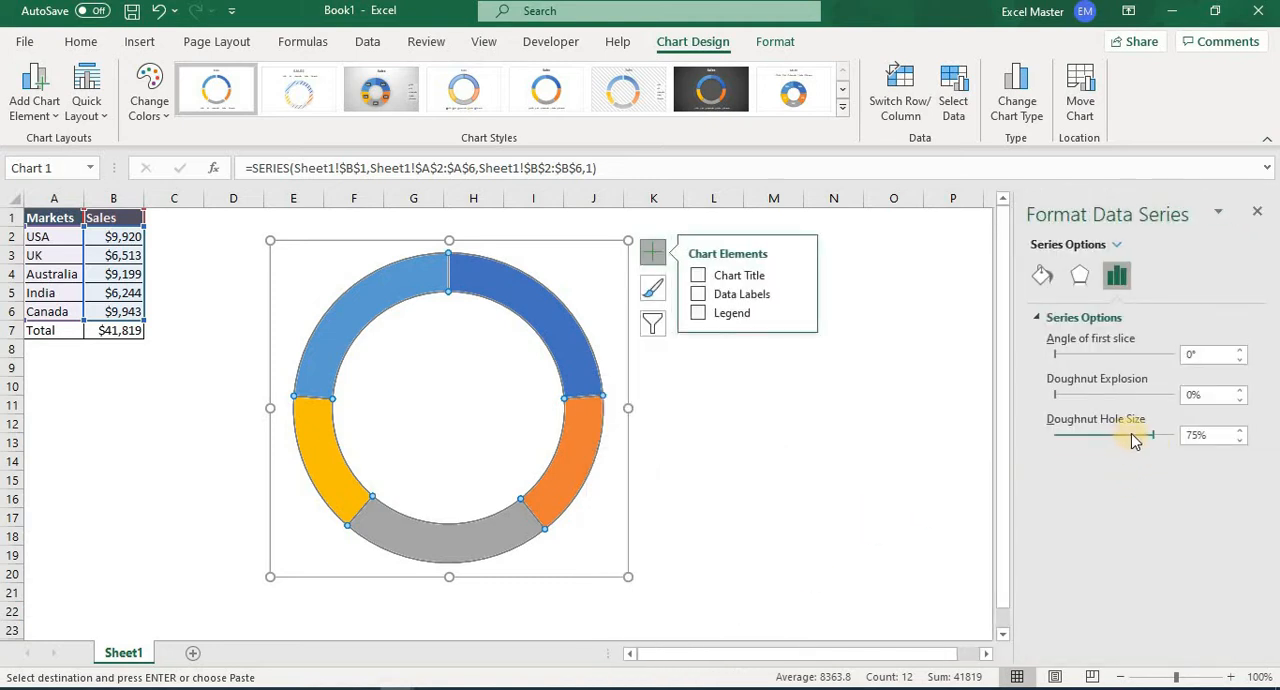
pyautogui.click(1127, 437)
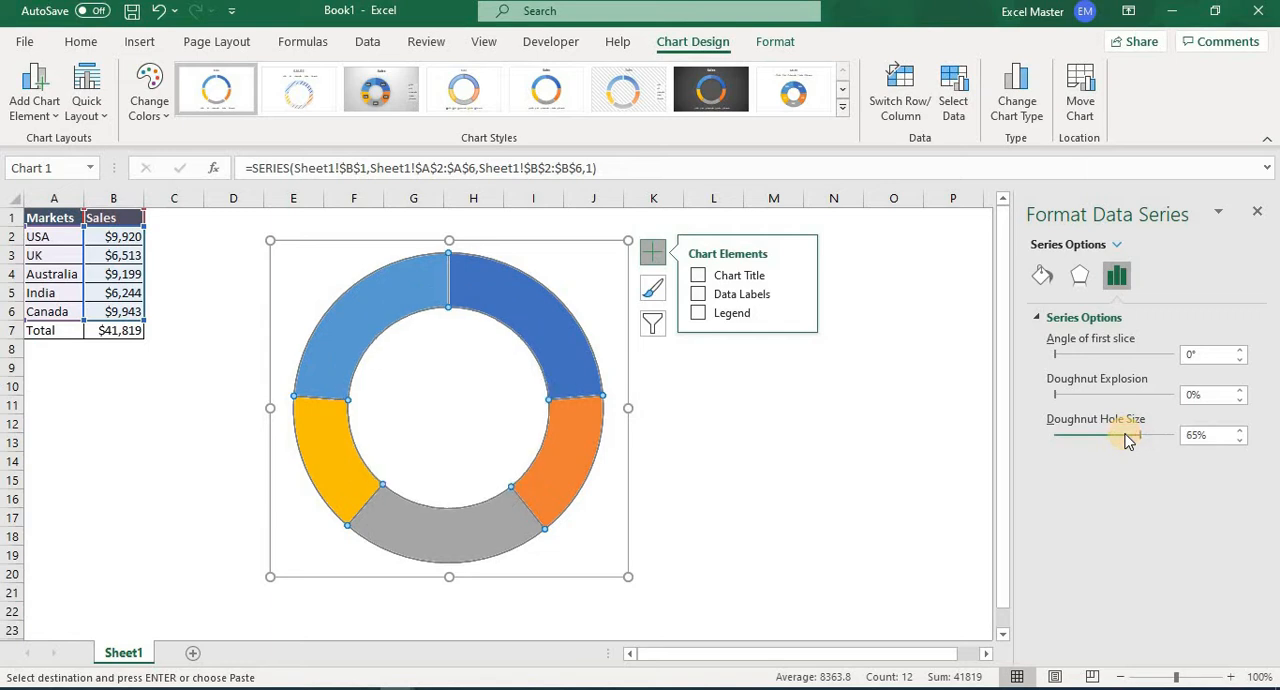
pyautogui.click(1128, 440)
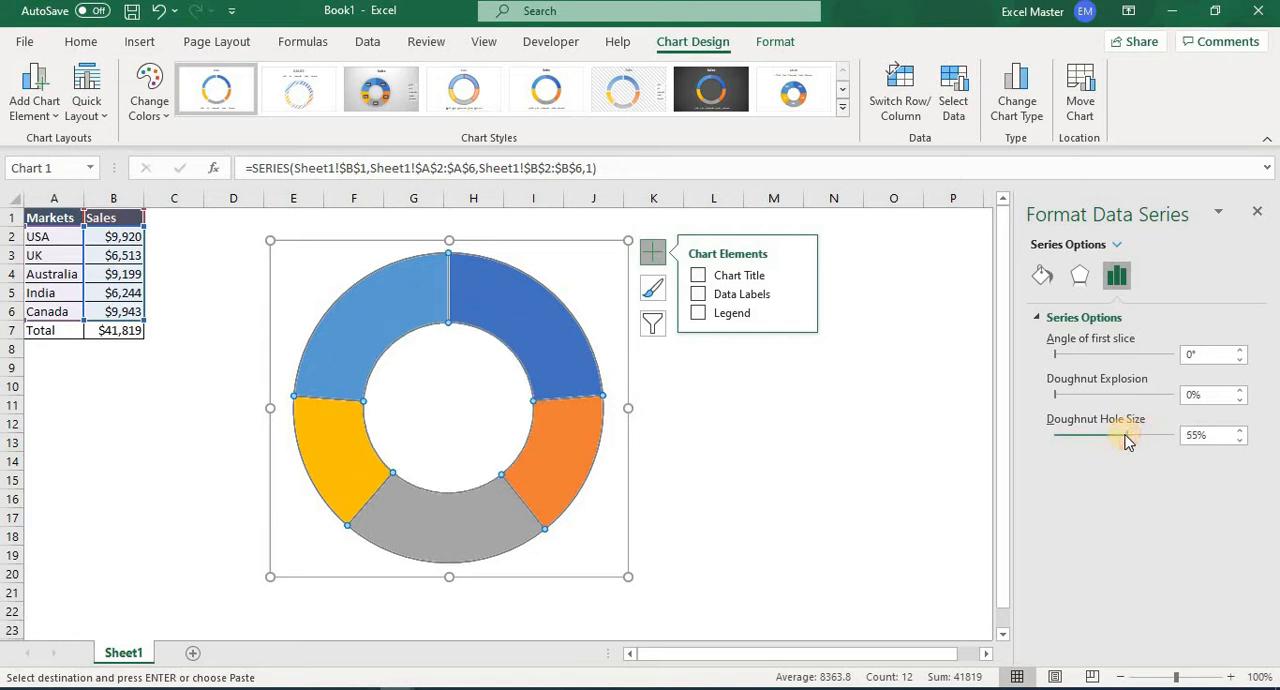
pyautogui.click(1137, 438)
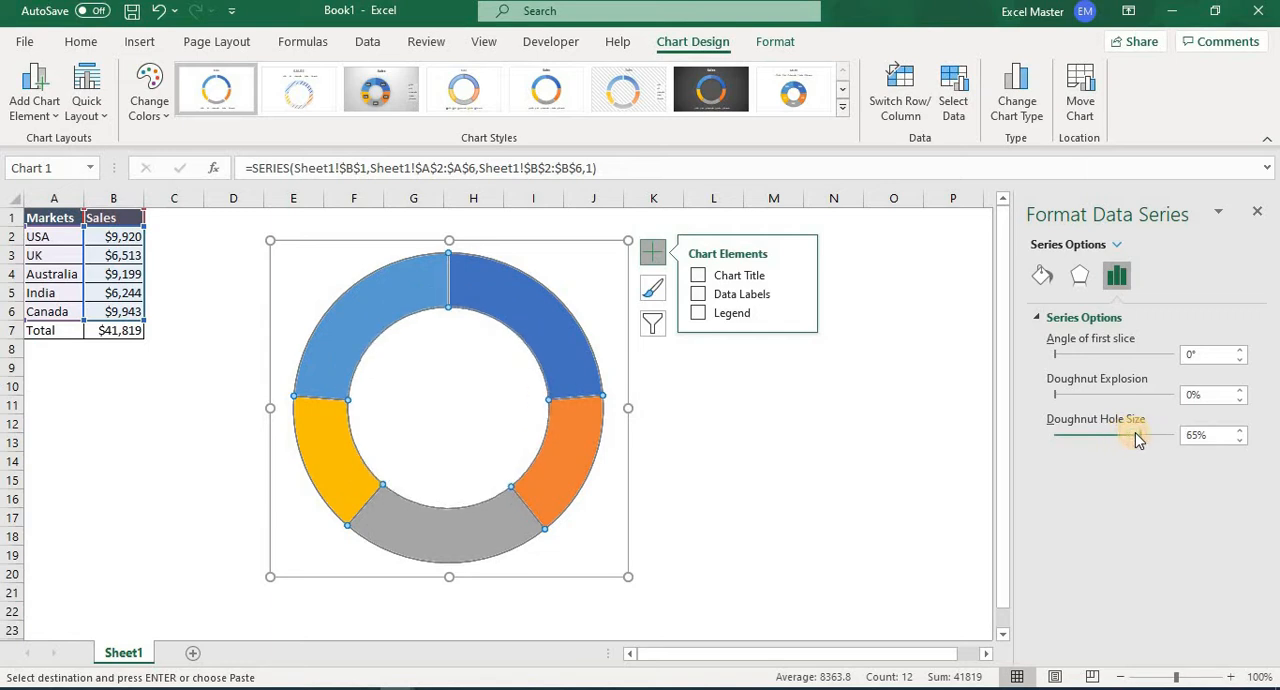
pyautogui.click(1240, 440)
pyautogui.click(1240, 440)
pyautogui.click(1240, 440)
pyautogui.click(1240, 440)
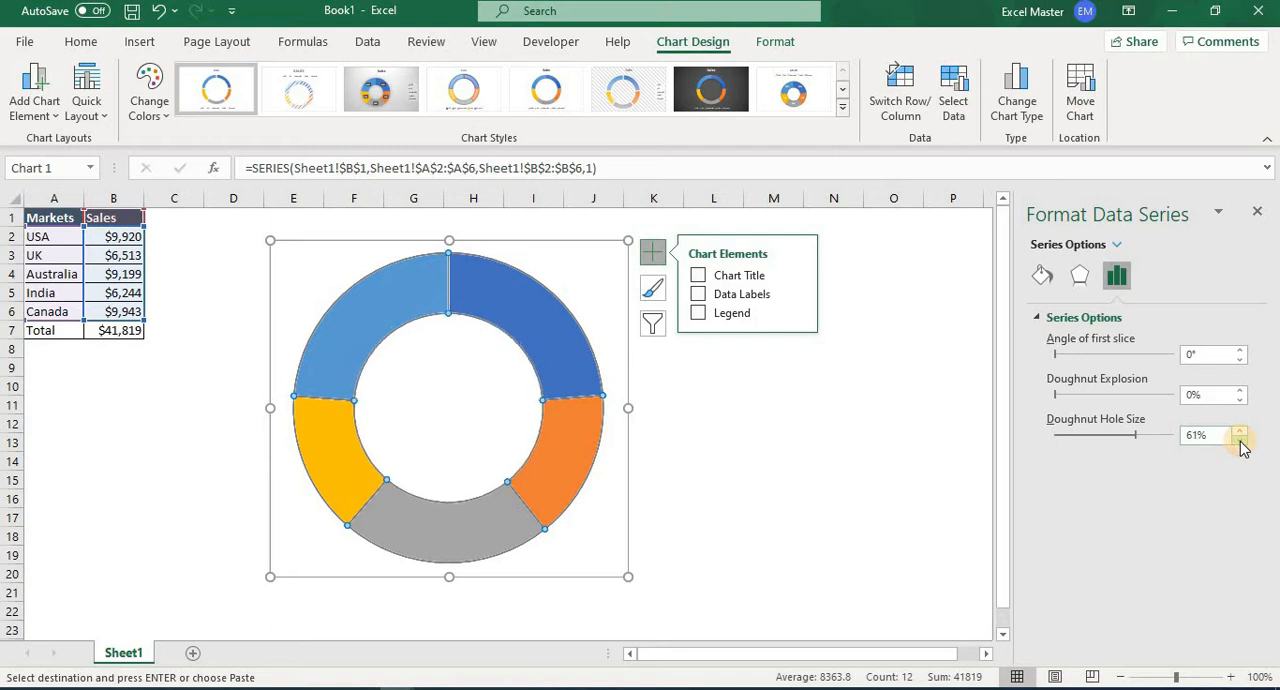
pyautogui.click(752, 458)
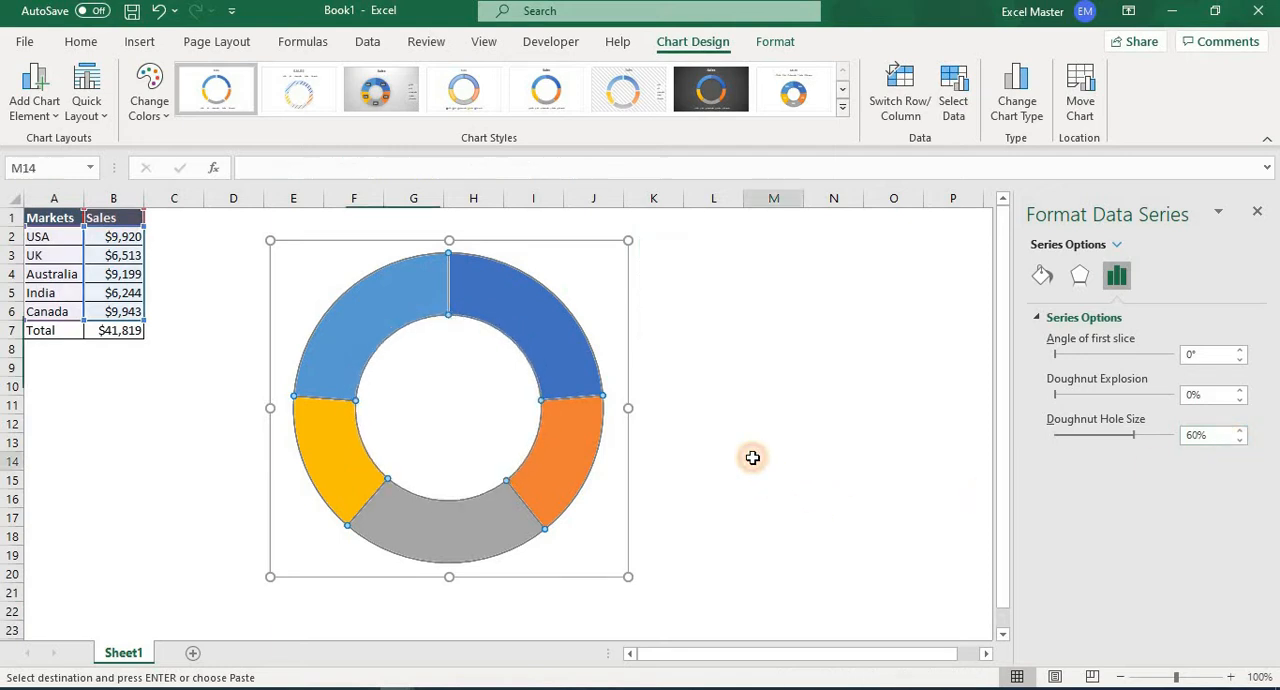
# Add data labels to the Sales doughnut series and select all of the labels.
pyautogui.moveTo(576, 371)
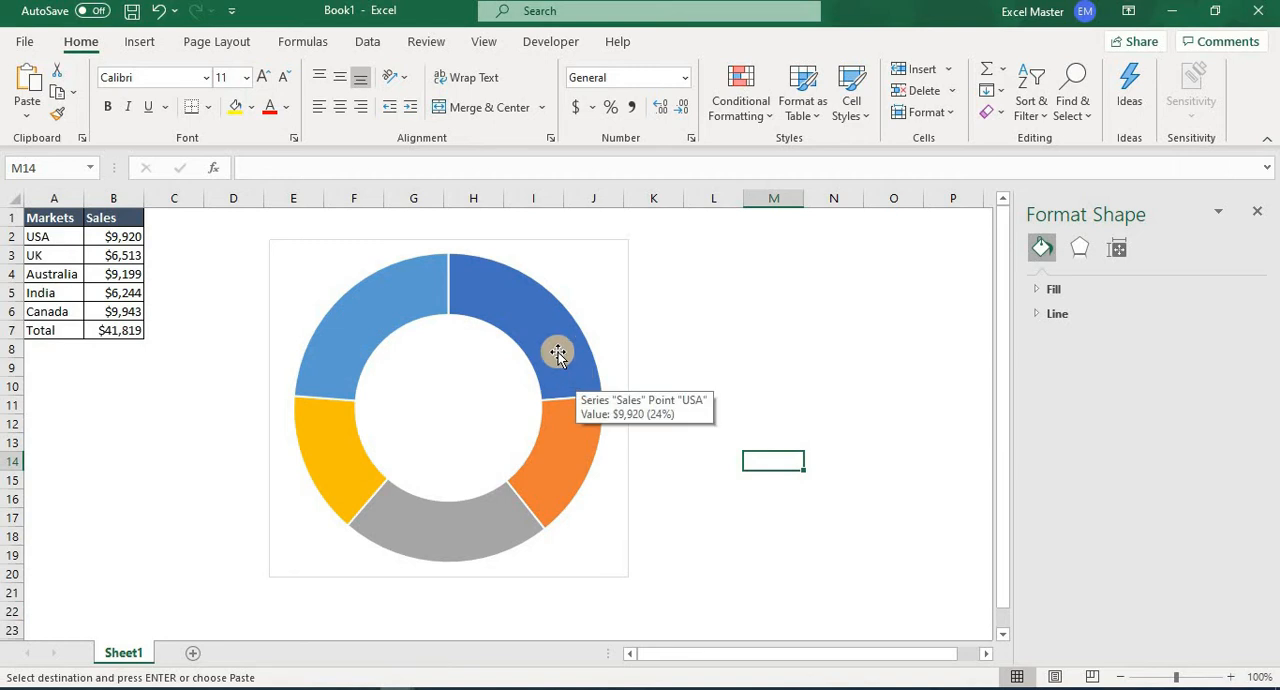
pyautogui.rightClick(558, 352)
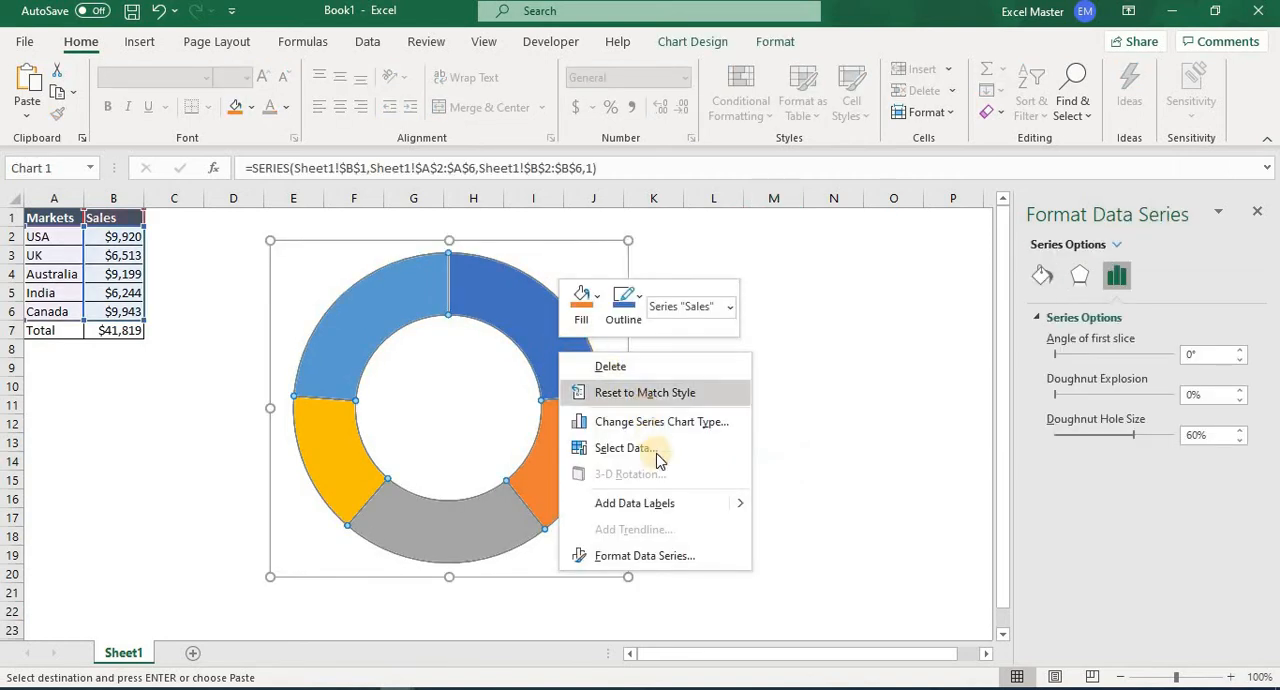
pyautogui.click(740, 512)
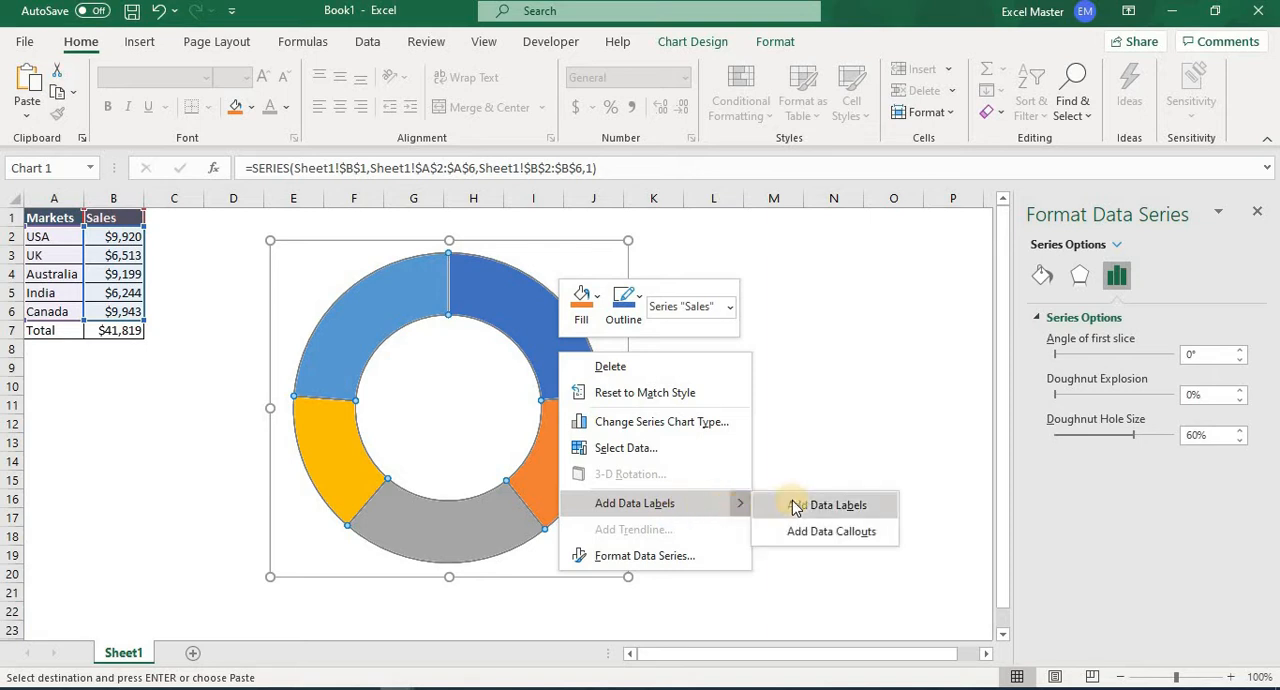
pyautogui.click(794, 503)
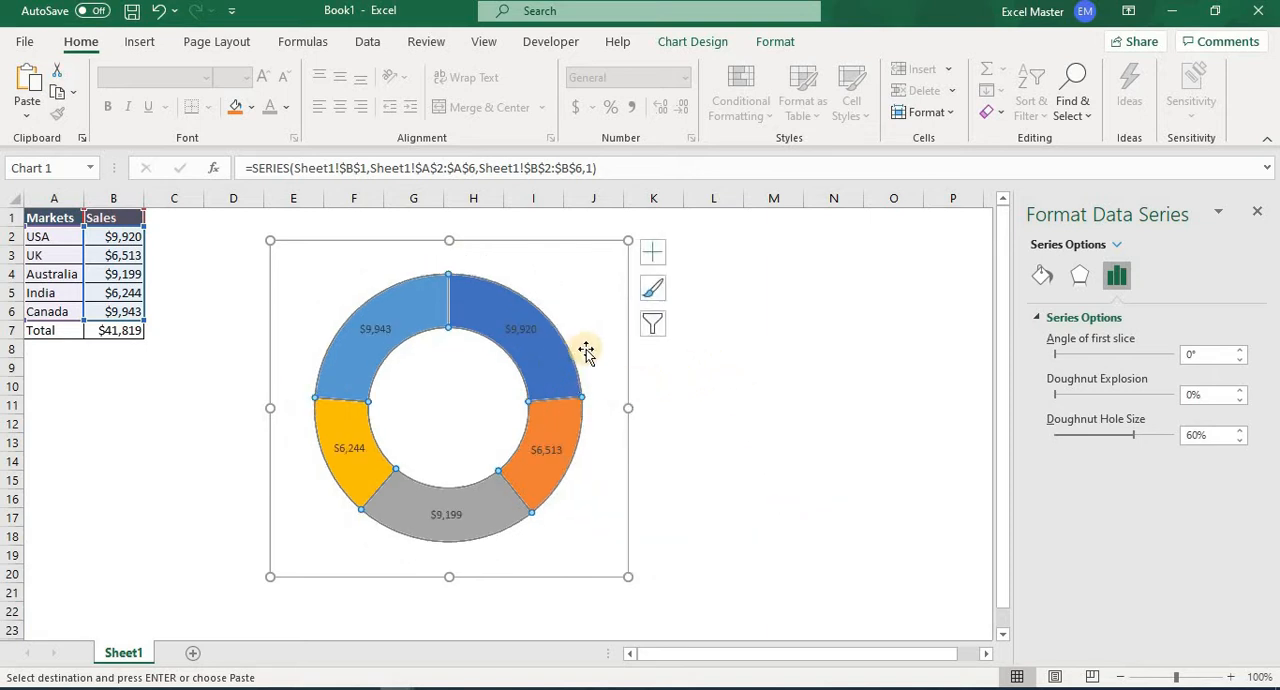
pyautogui.click(522, 334)
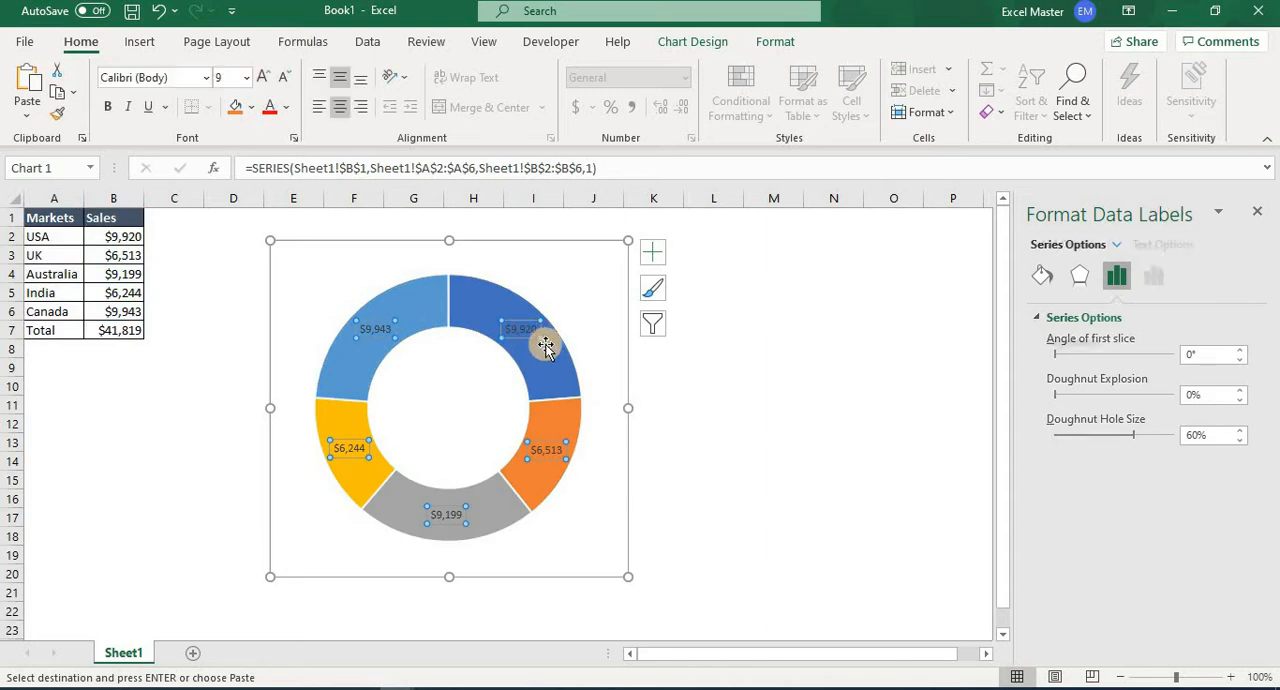
# Move the five market data labels outside the doughnut ring, each beside its own slice.
pyautogui.moveTo(525, 340); pyautogui.dragTo(579, 322)
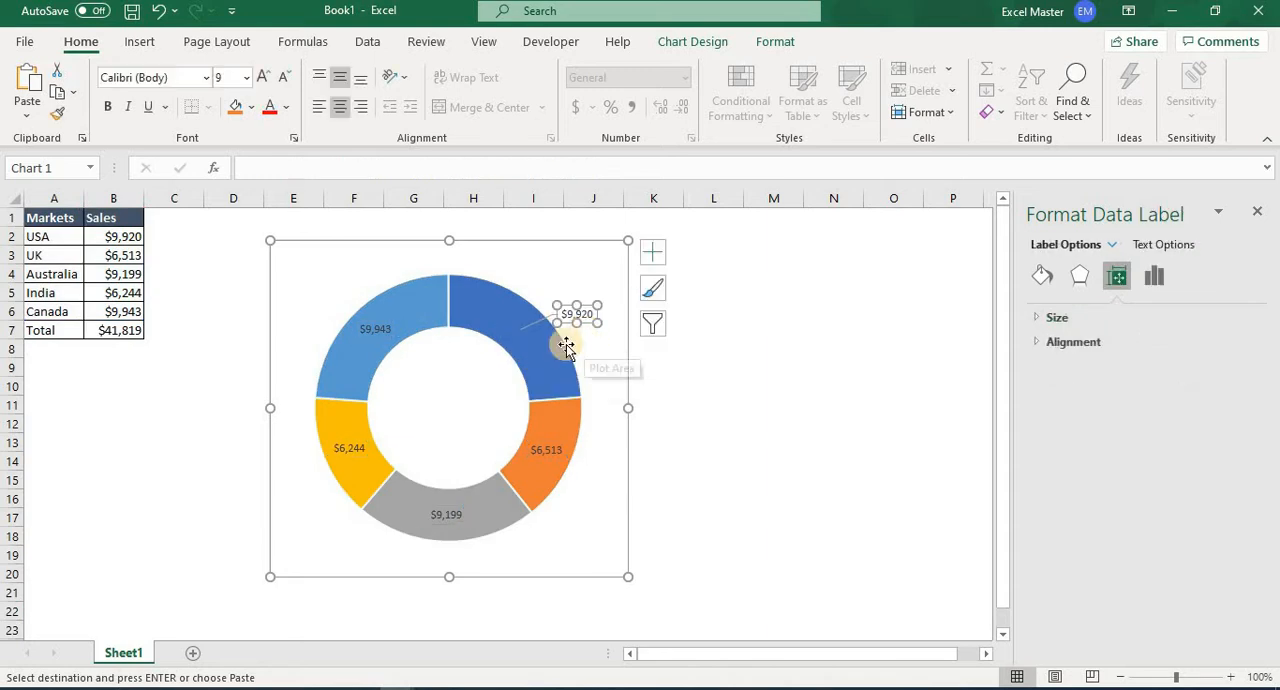
pyautogui.click(380, 337)
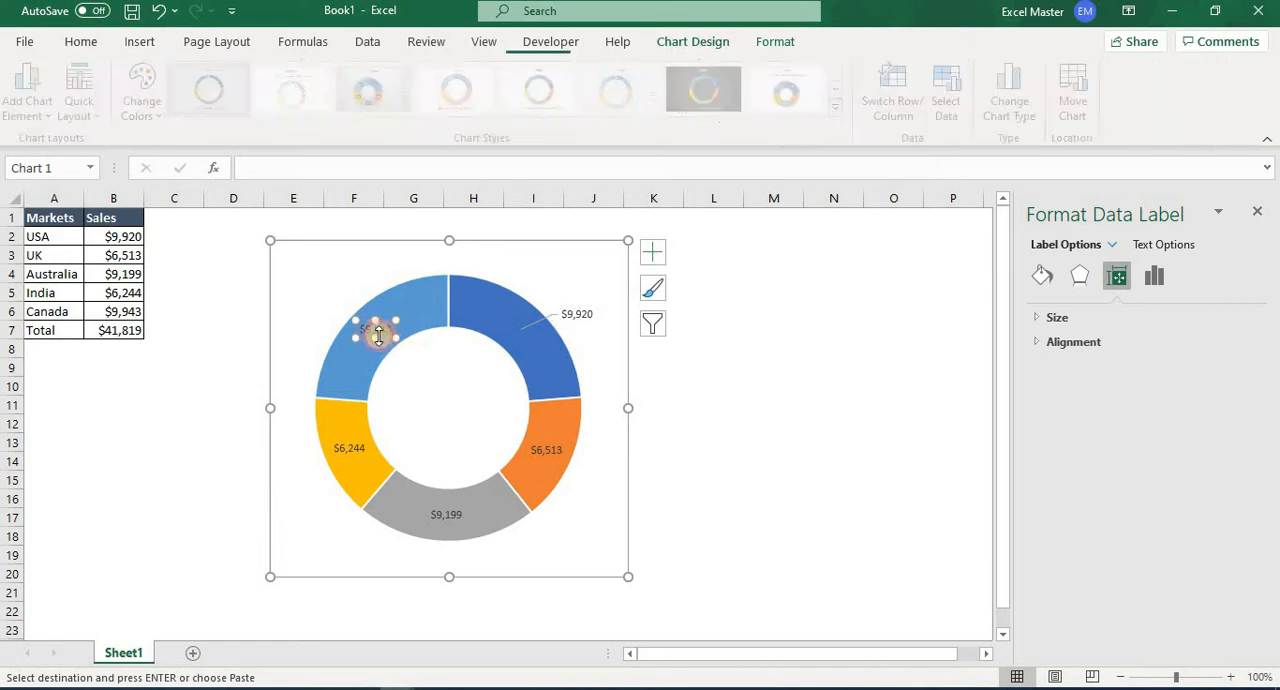
pyautogui.moveTo(380, 337); pyautogui.dragTo(337, 313)
pyautogui.click(350, 449)
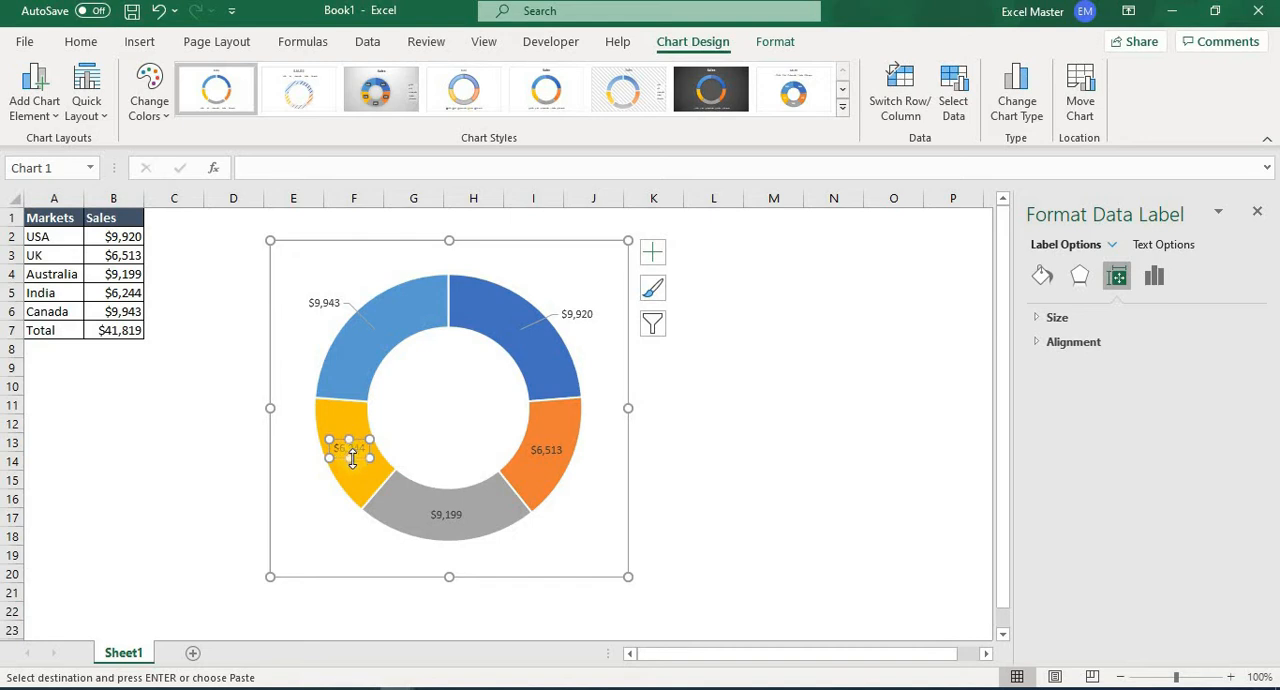
pyautogui.moveTo(356, 461)
pyautogui.mouseDown()
pyautogui.moveTo(314, 466)
pyautogui.moveTo(374, 466)
pyautogui.mouseUp()
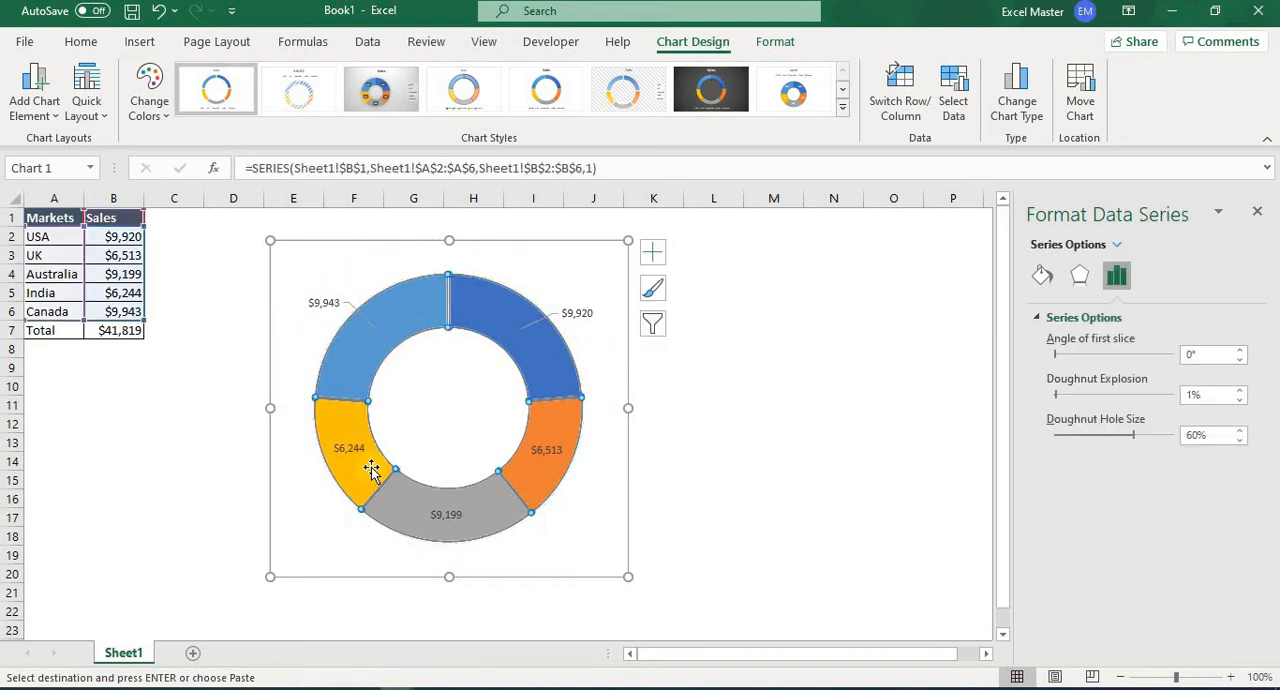
pyautogui.press('Escape')
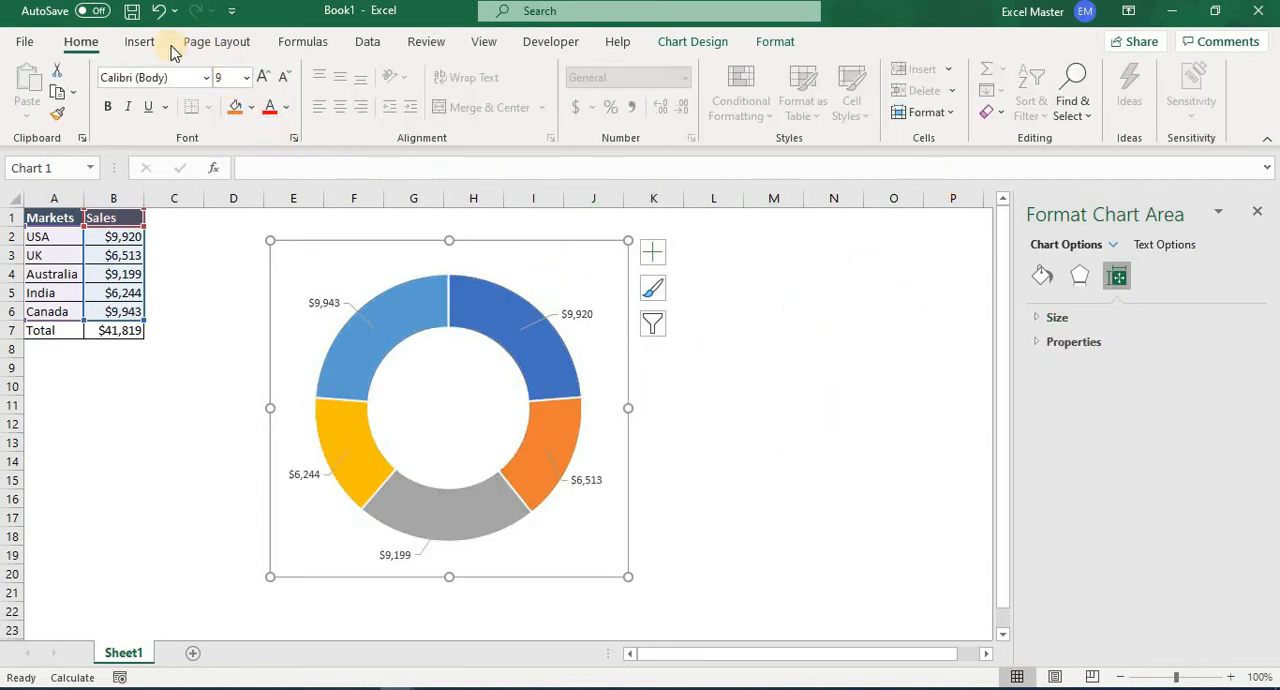
# Insert a text box about 0.47" high and 1.17" wide in the upper part of the doughnut hole.
pyautogui.click(139, 42)
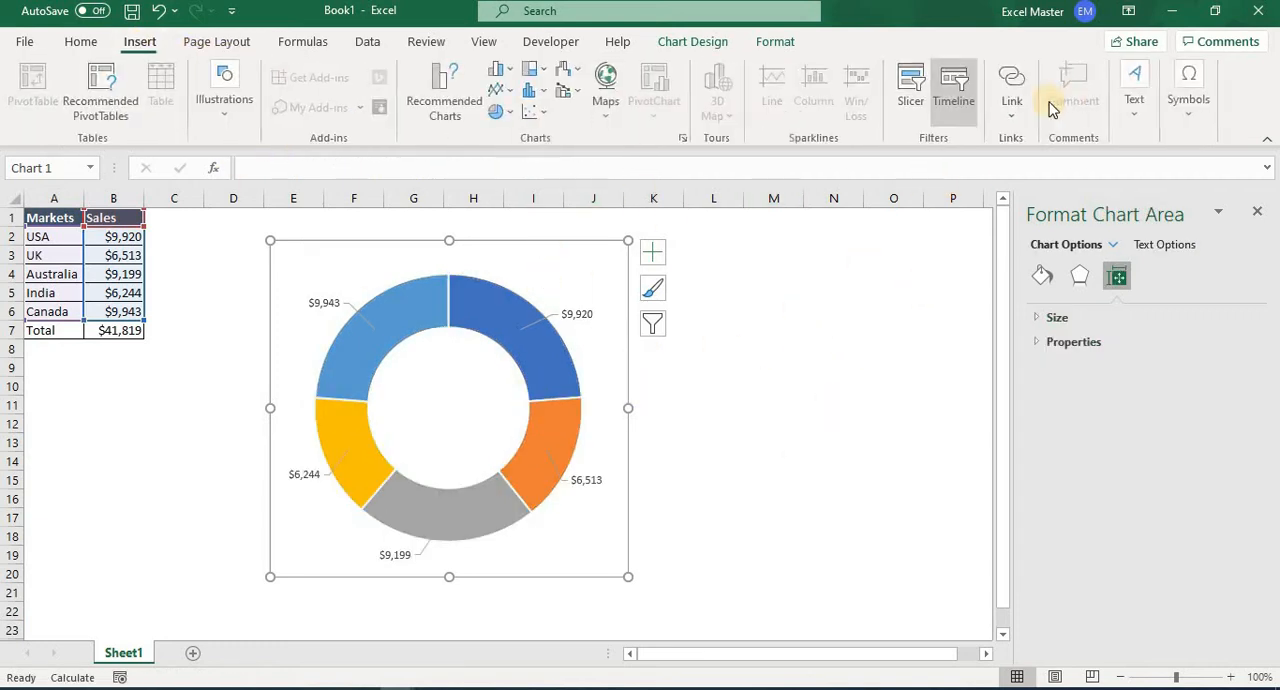
pyautogui.click(1136, 100)
pyautogui.click(1061, 178)
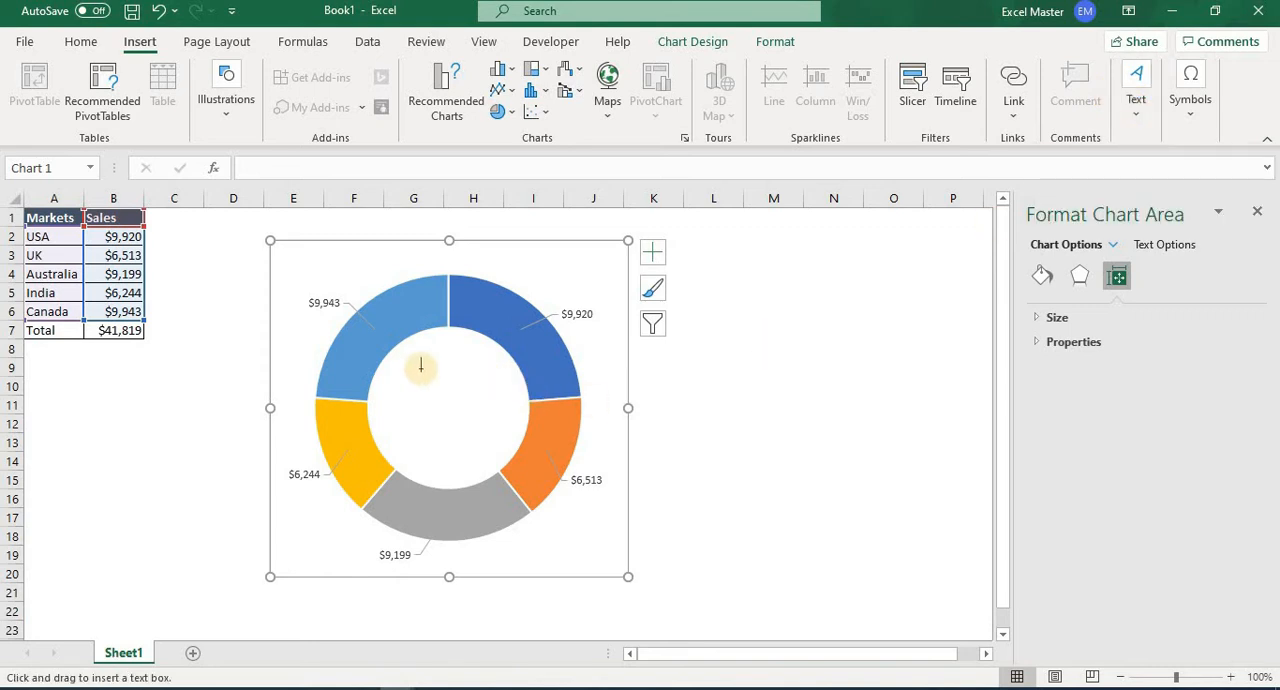
pyautogui.moveTo(397, 350); pyautogui.dragTo(505, 396)
# Remove the fill and the outline from the text box in the doughnut hole.
pyautogui.click(697, 45)
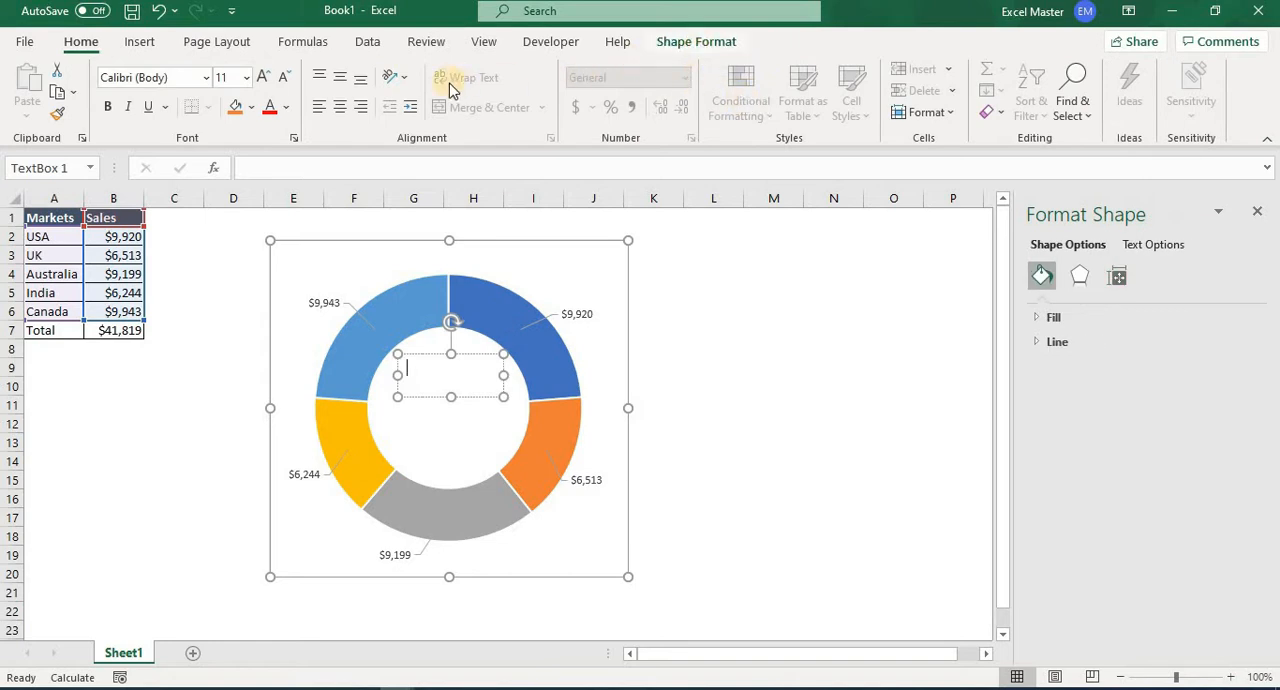
pyautogui.click(477, 72)
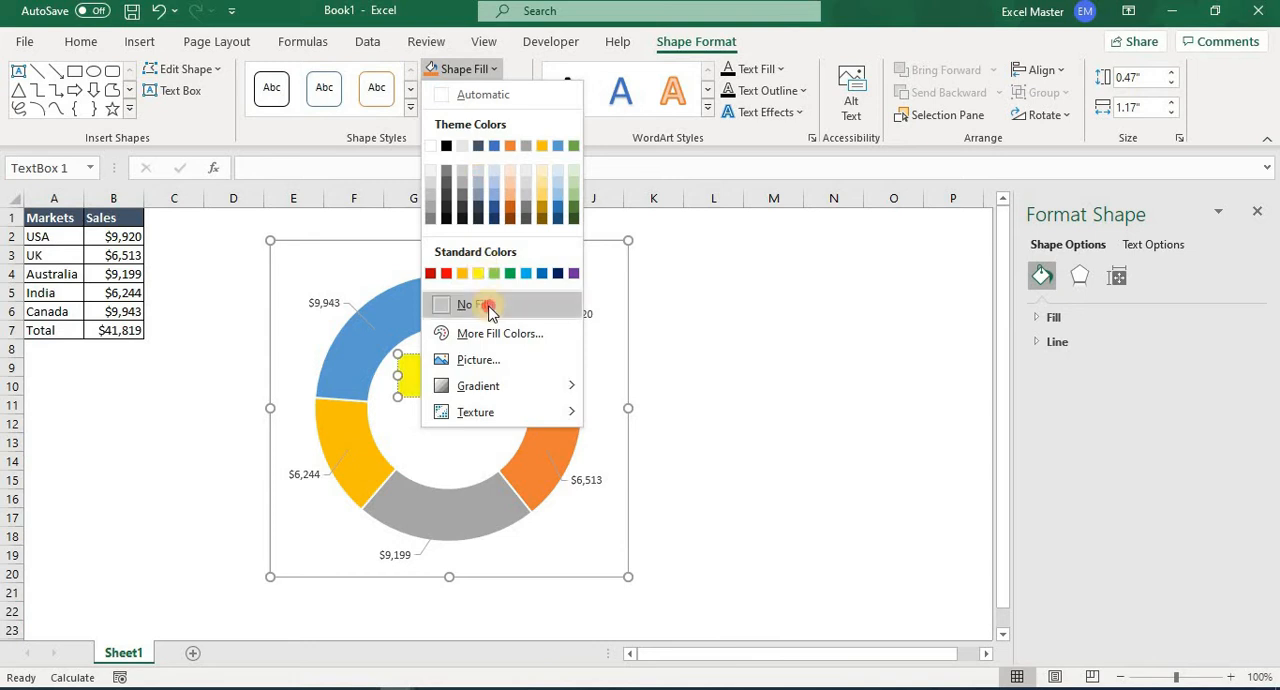
pyautogui.click(478, 304)
pyautogui.click(510, 92)
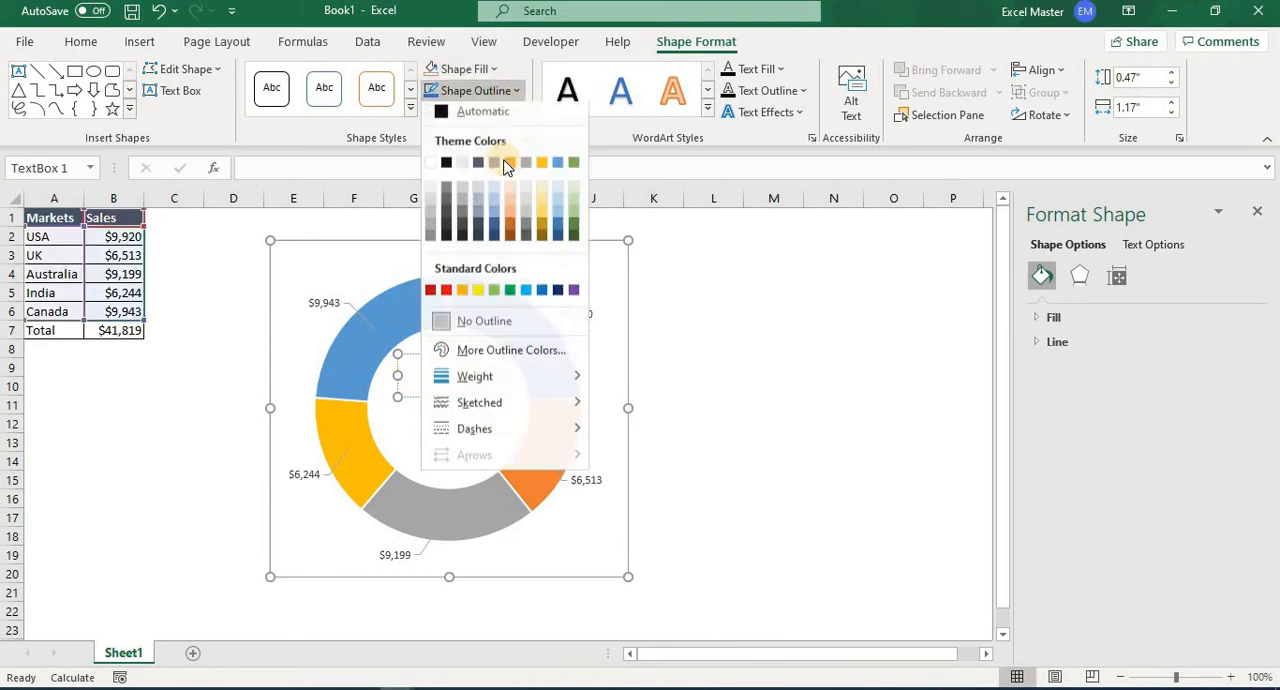
pyautogui.click(494, 328)
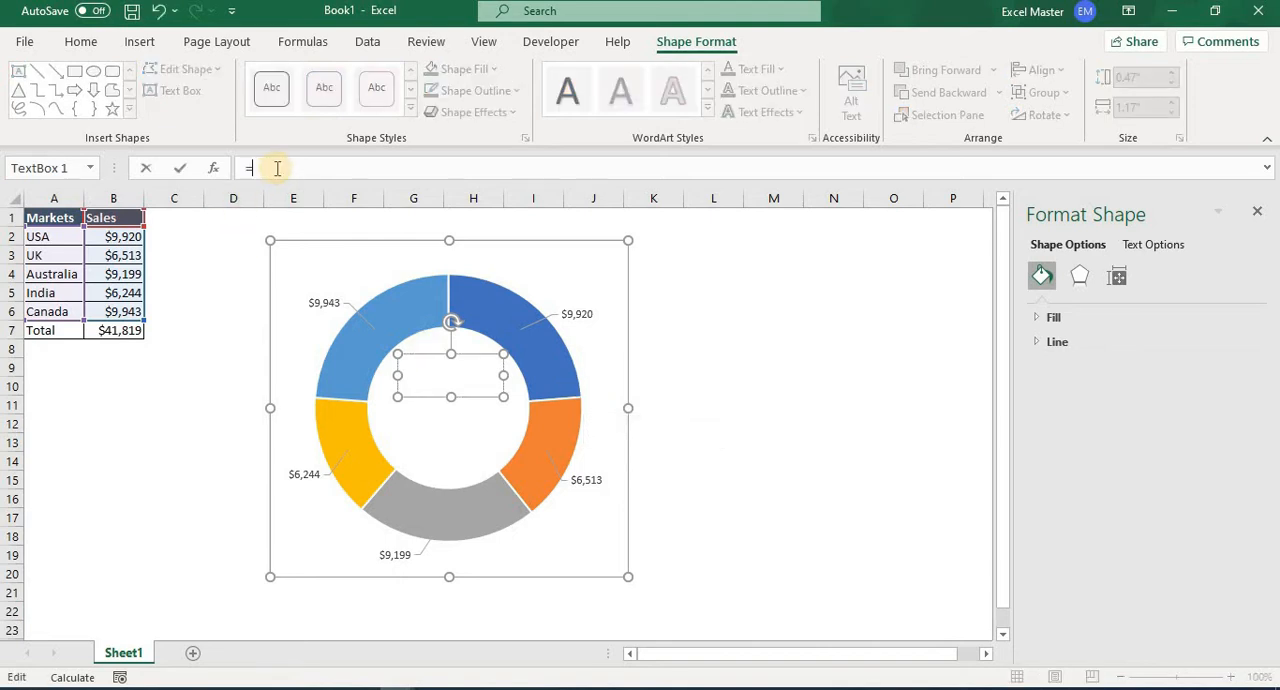
# Link the text box to total cell B7 with =Sheet1!$B$7 and centre its text vertically and horizontally.
pyautogui.click(113, 329)
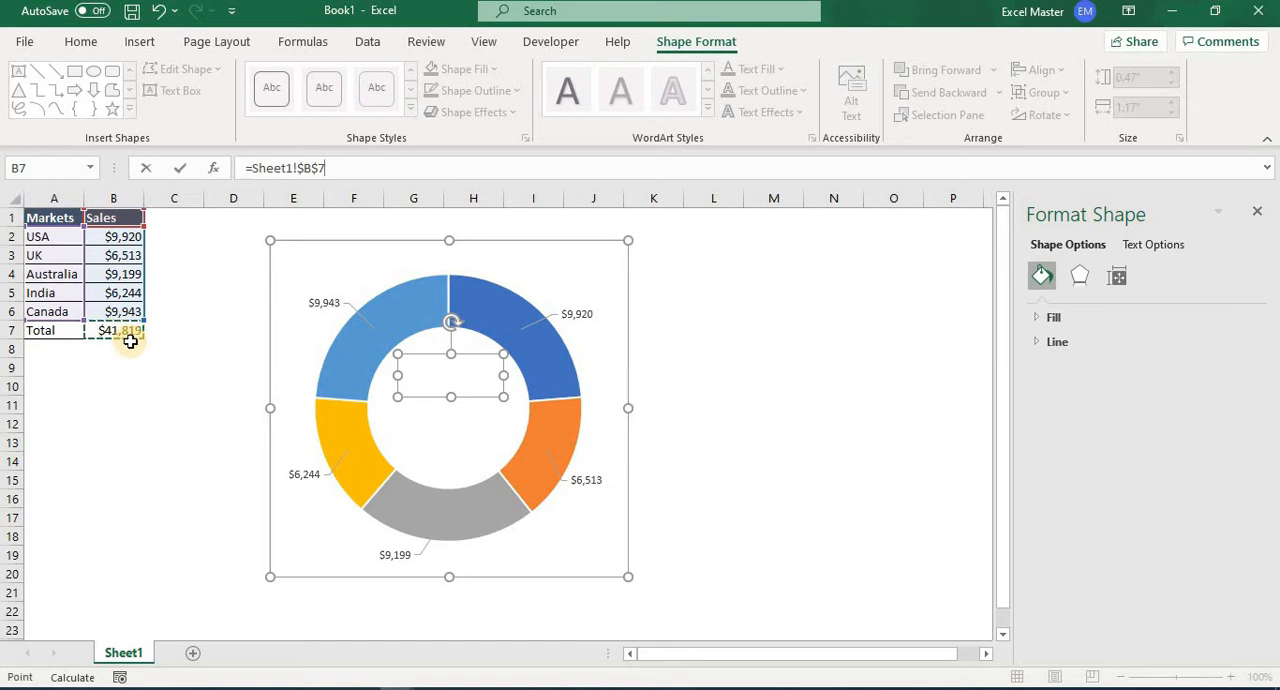
pyautogui.press('Return')
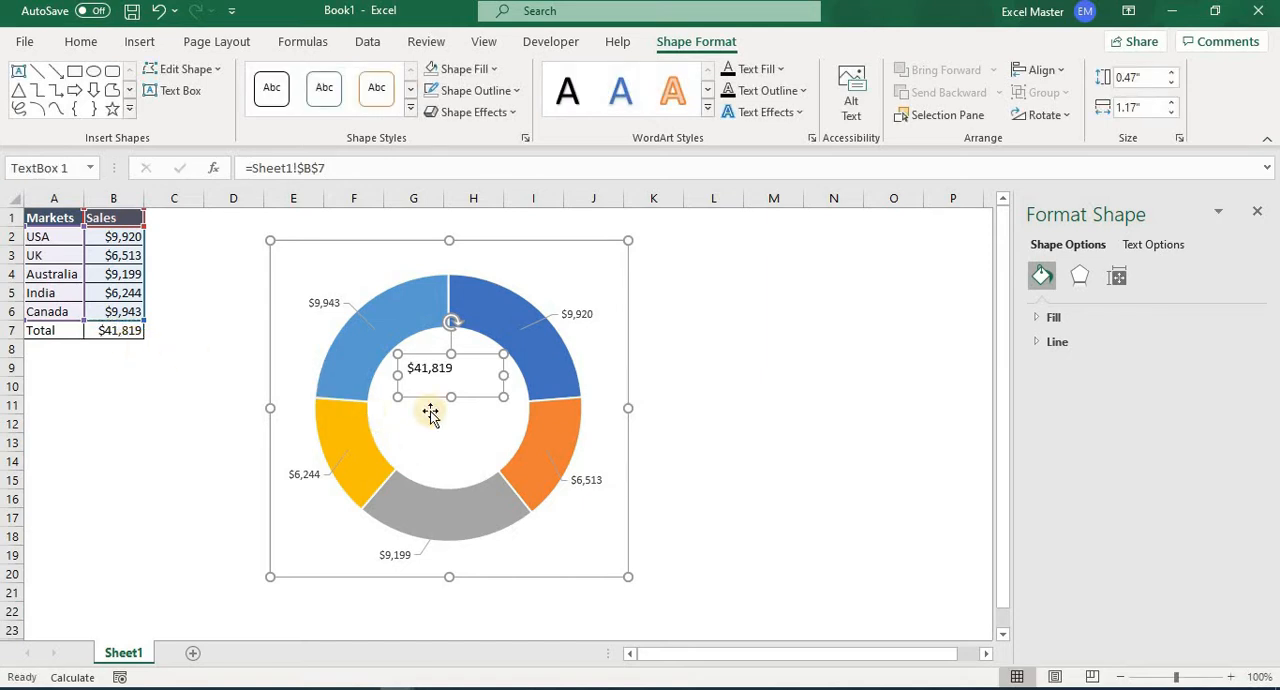
pyautogui.click(84, 41)
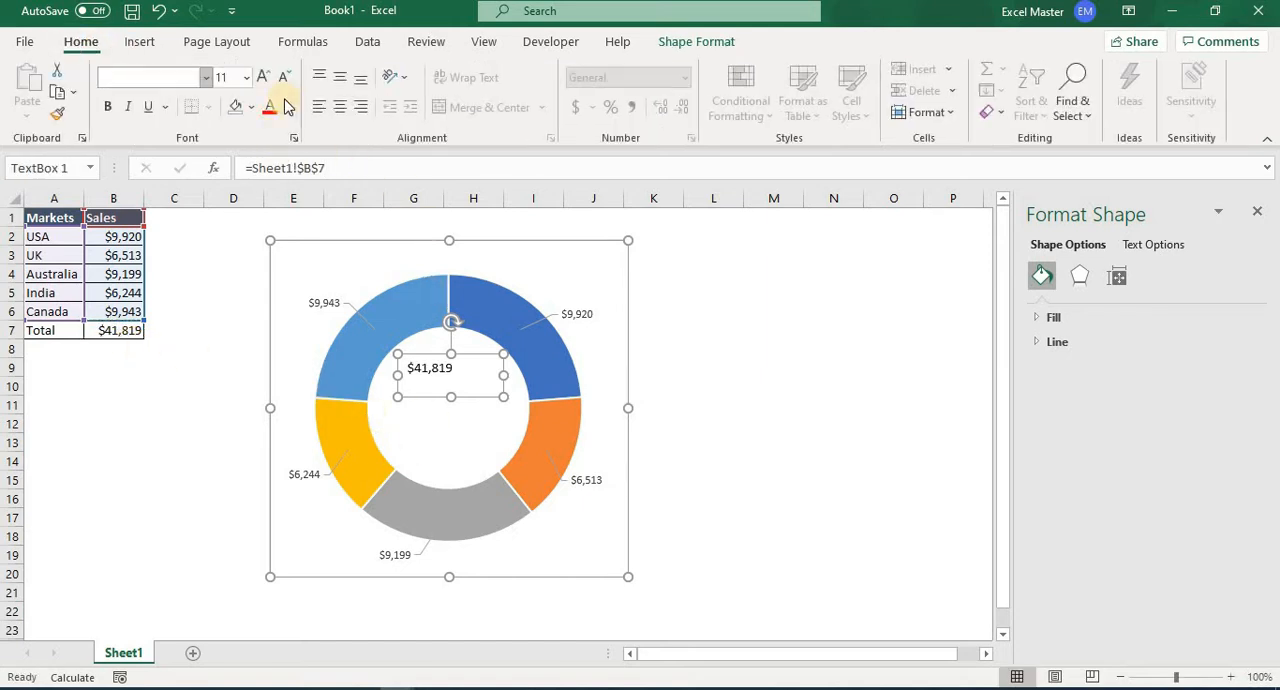
pyautogui.click(340, 77)
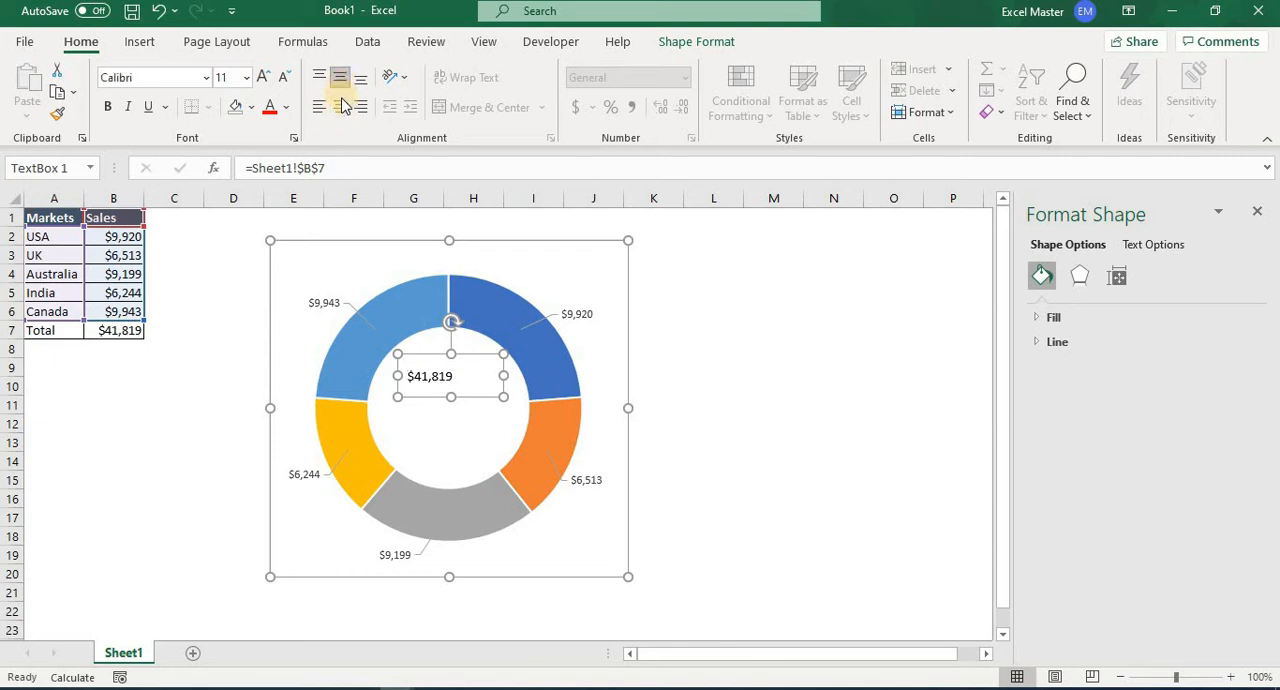
pyautogui.click(341, 108)
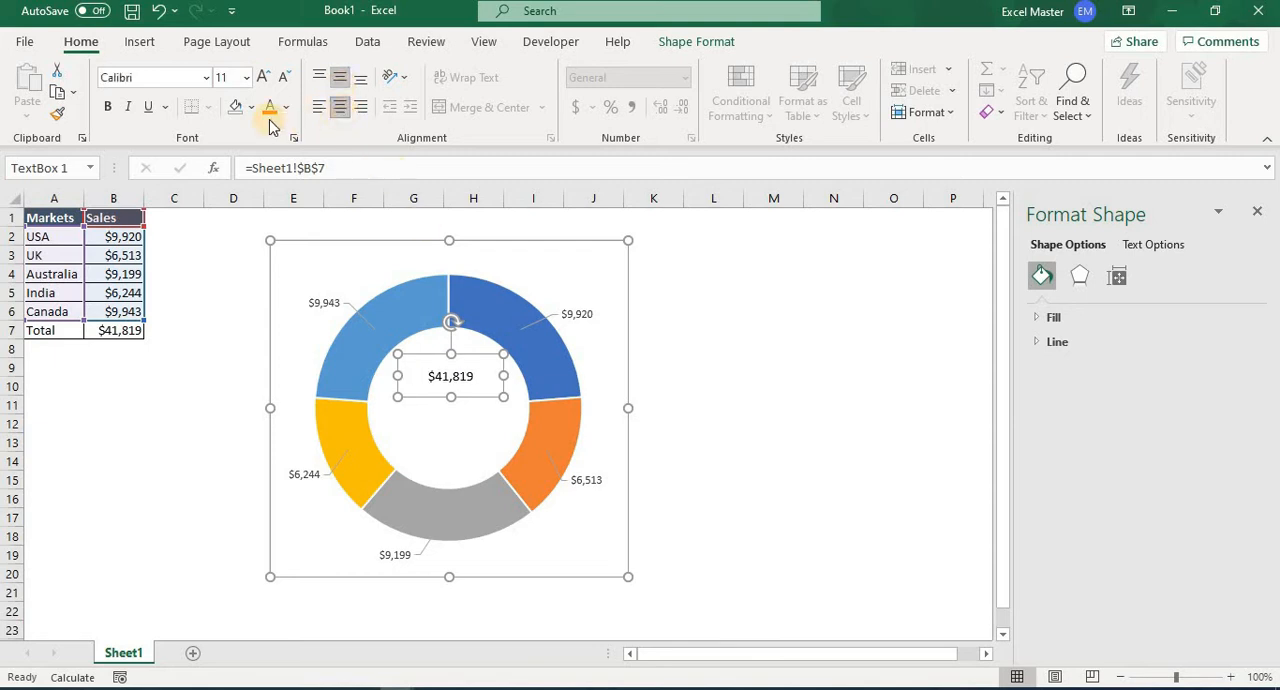
# Format the linked total text box in bold Tw Cen MT at size 16.
pyautogui.click(206, 80)
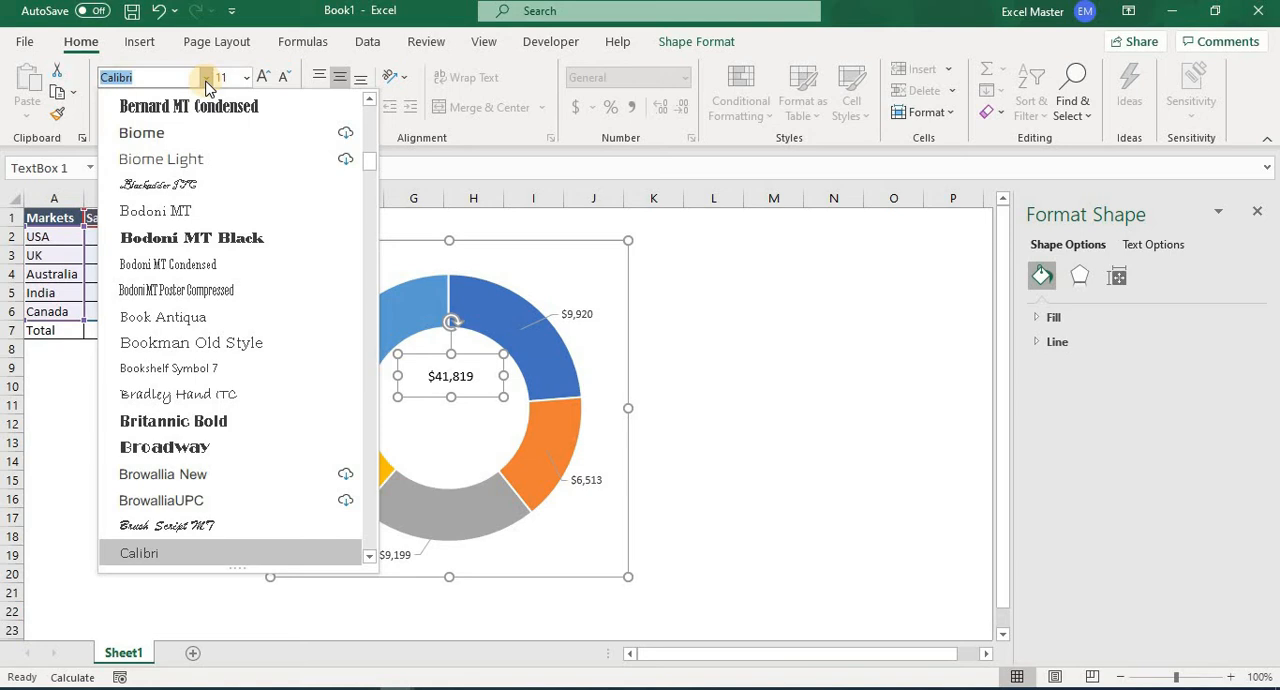
pyautogui.write('Twc')
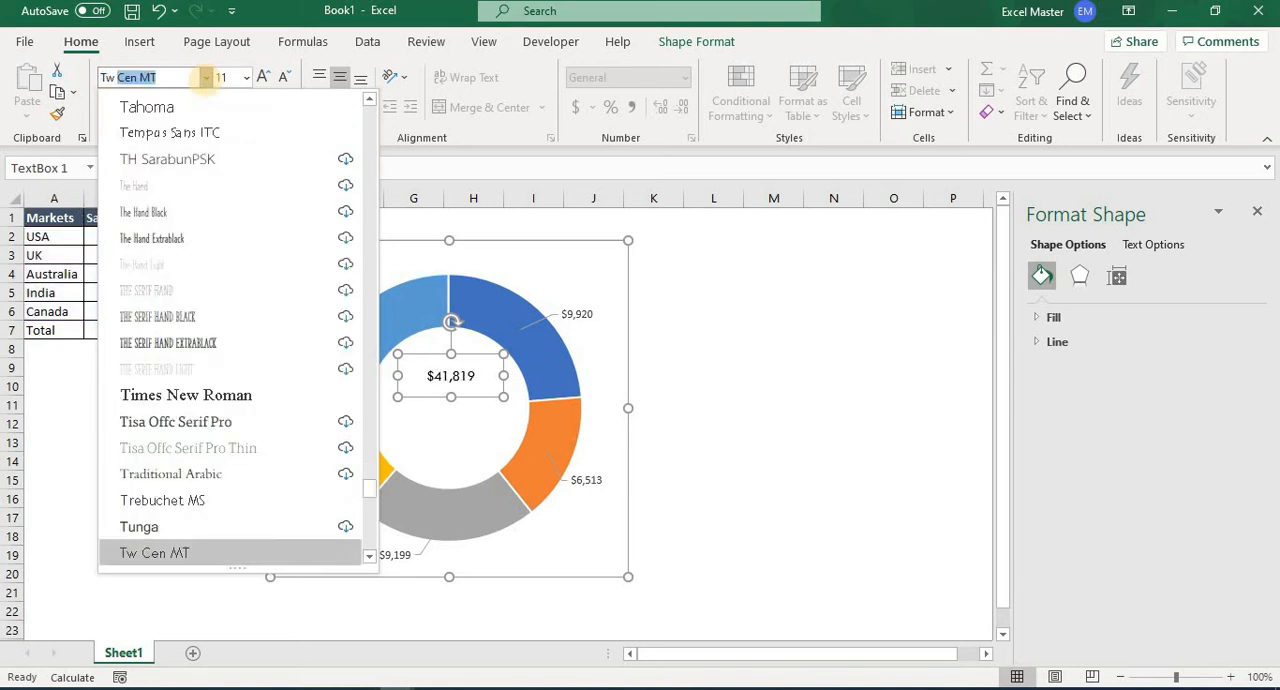
pyautogui.press('Return')
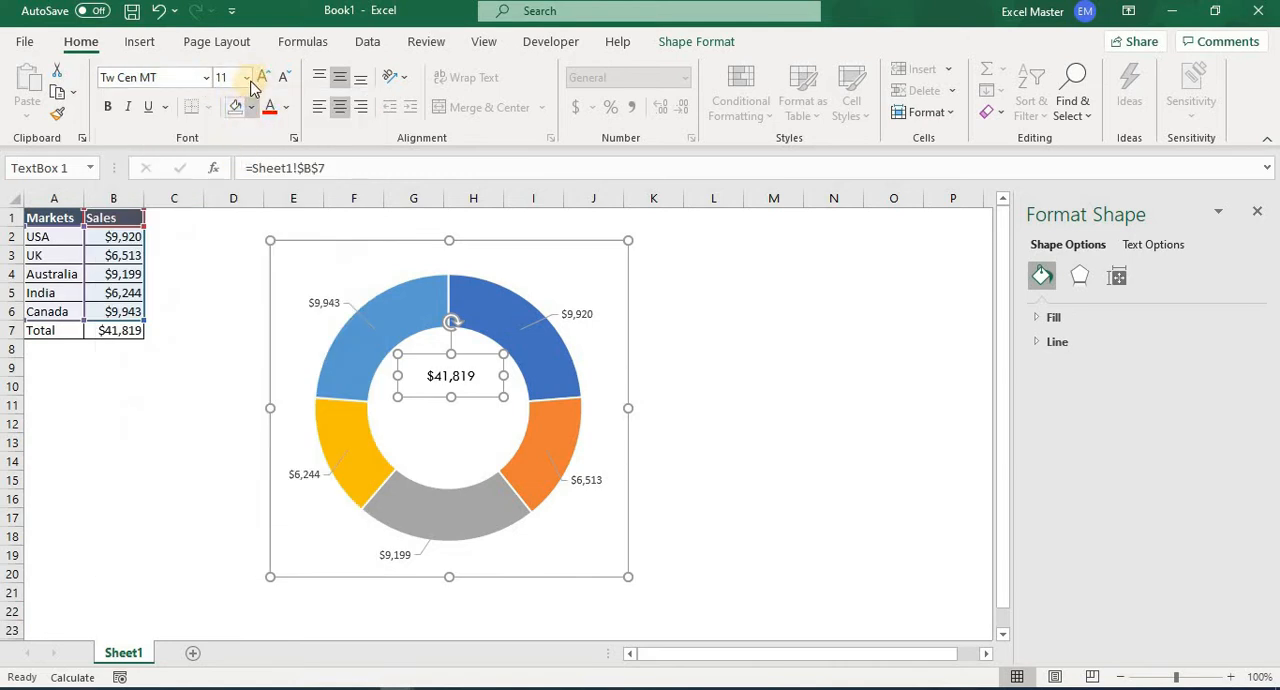
pyautogui.click(247, 77)
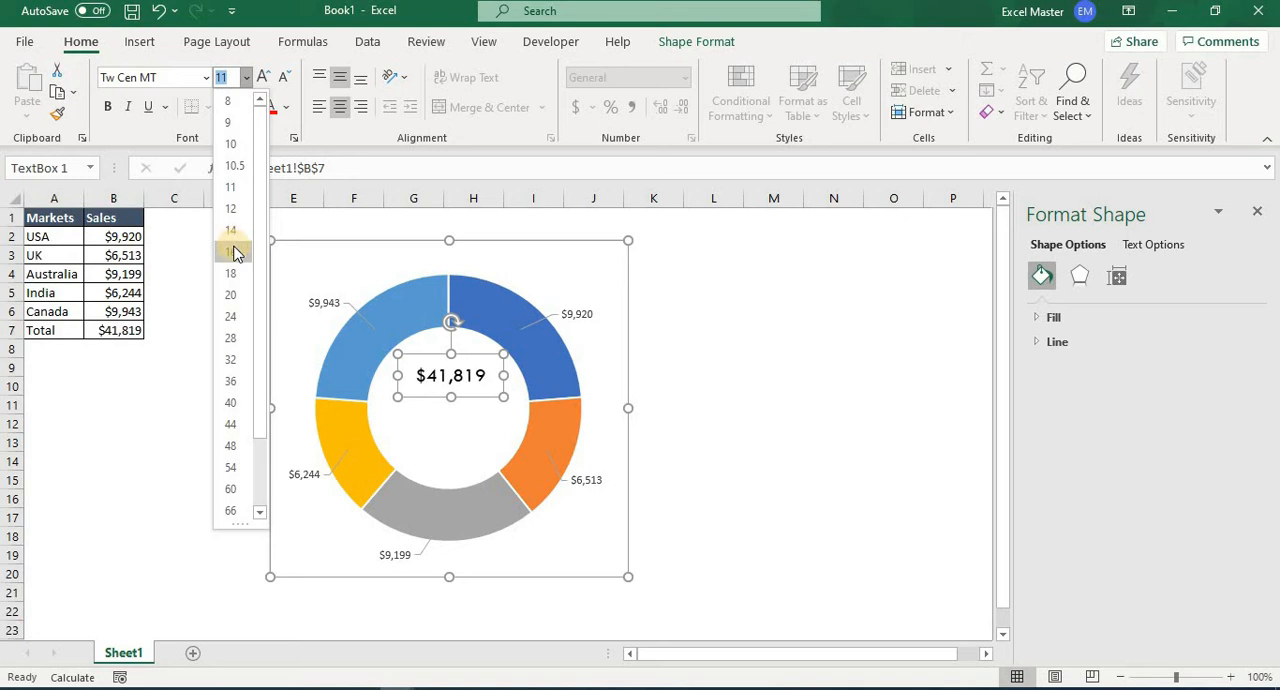
pyautogui.click(236, 251)
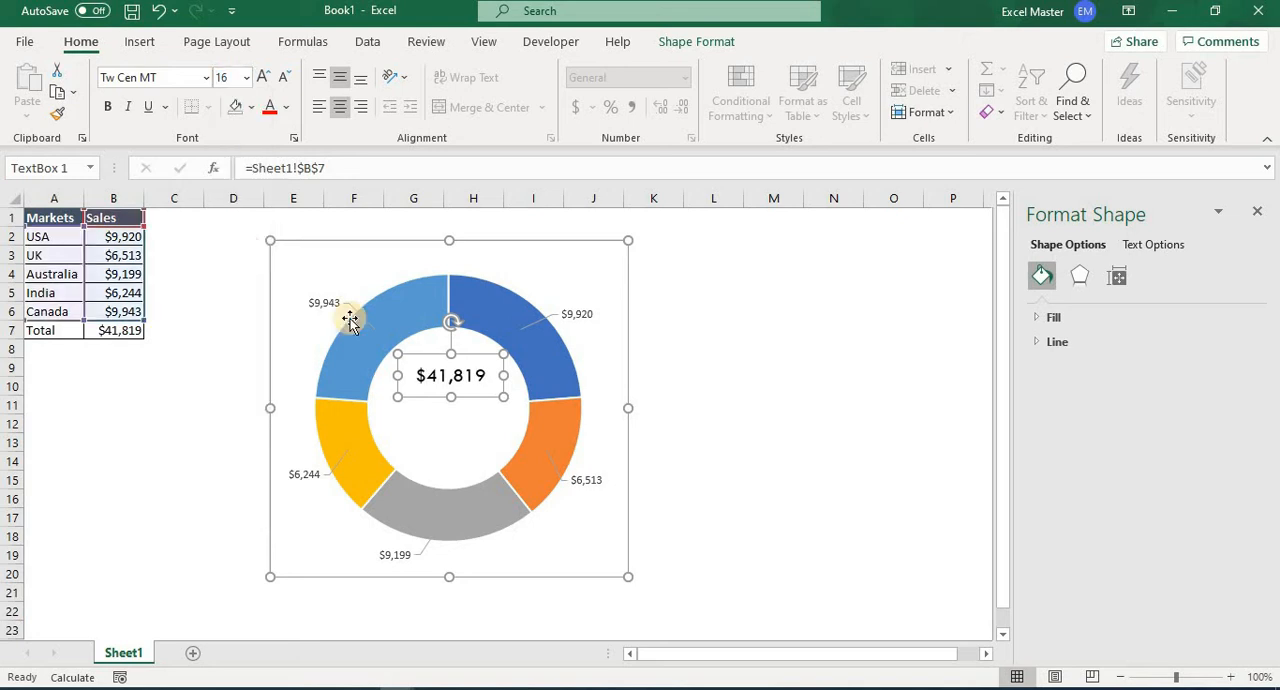
pyautogui.click(106, 108)
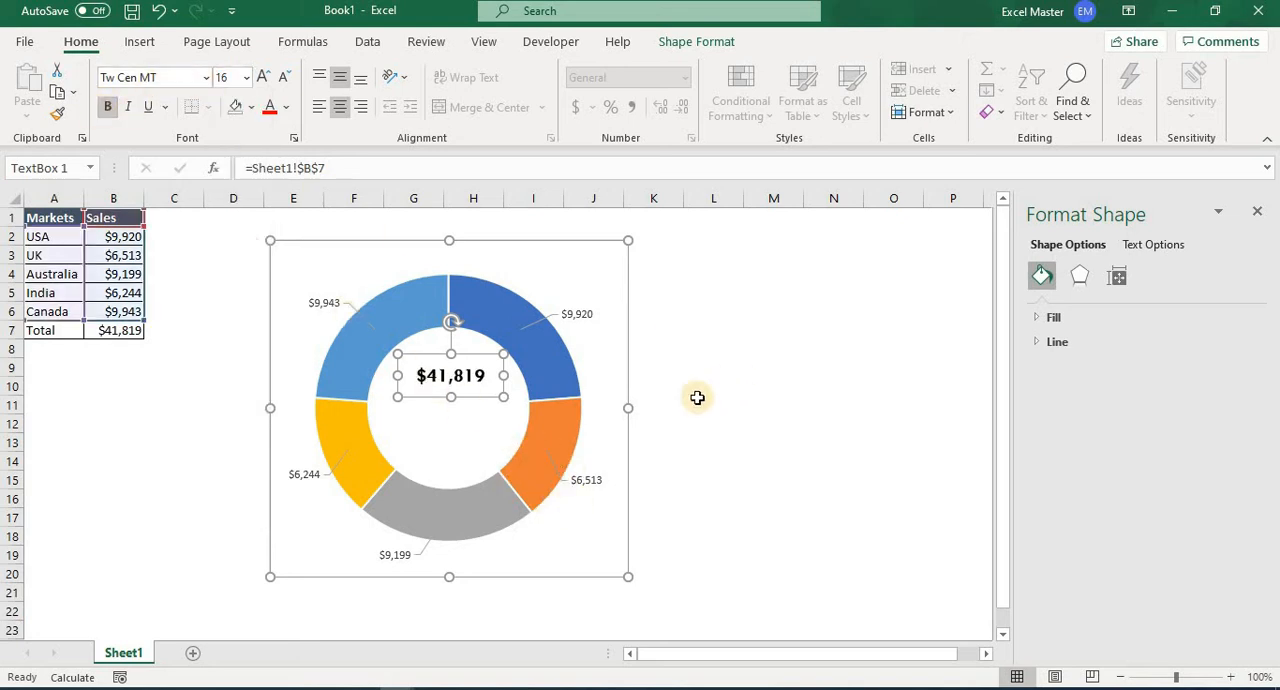
pyautogui.click(736, 404)
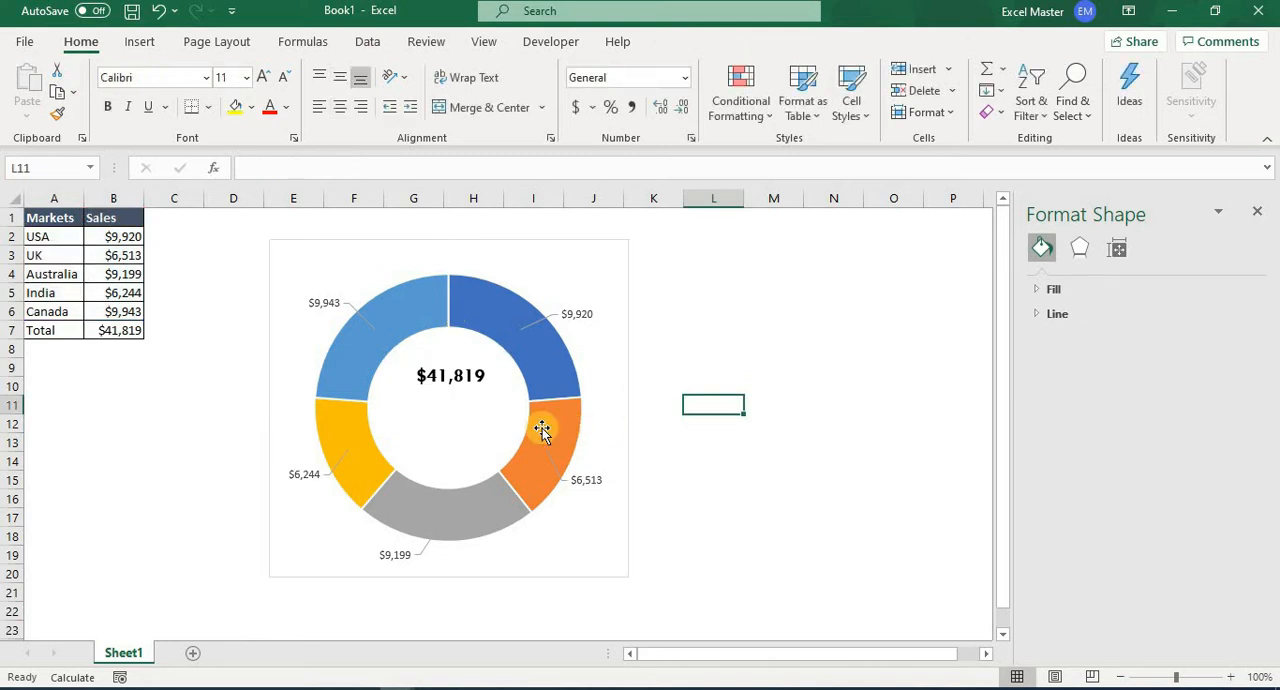
# Add a second text box about 0.4" high and 1.21" wide below the total amount, reading "Total".
pyautogui.click(160, 45)
pyautogui.click(1136, 95)
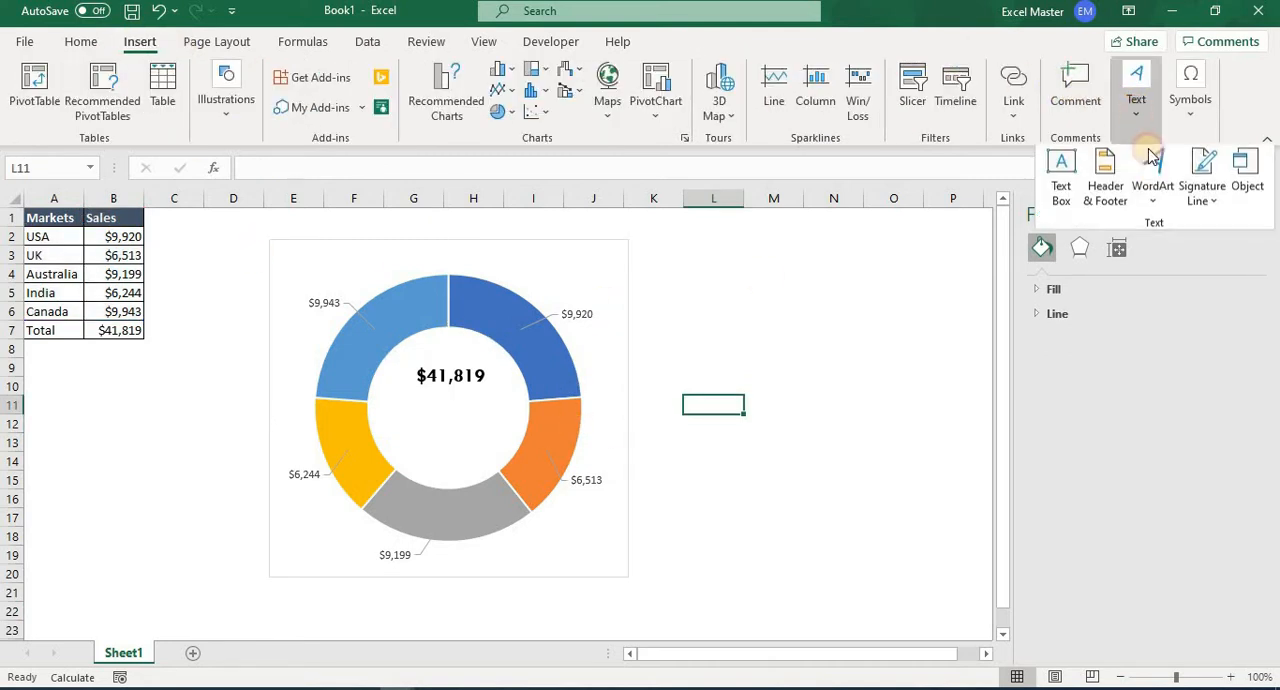
pyautogui.click(1061, 196)
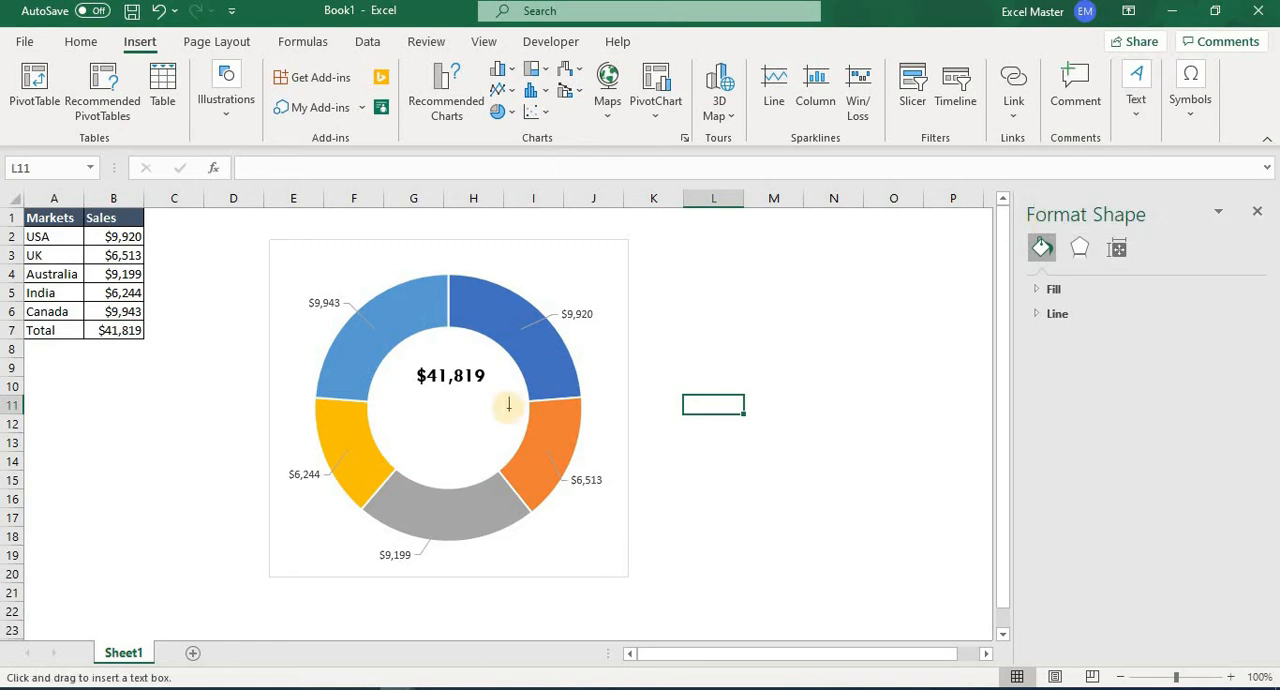
pyautogui.moveTo(481, 435); pyautogui.dragTo(515, 437)
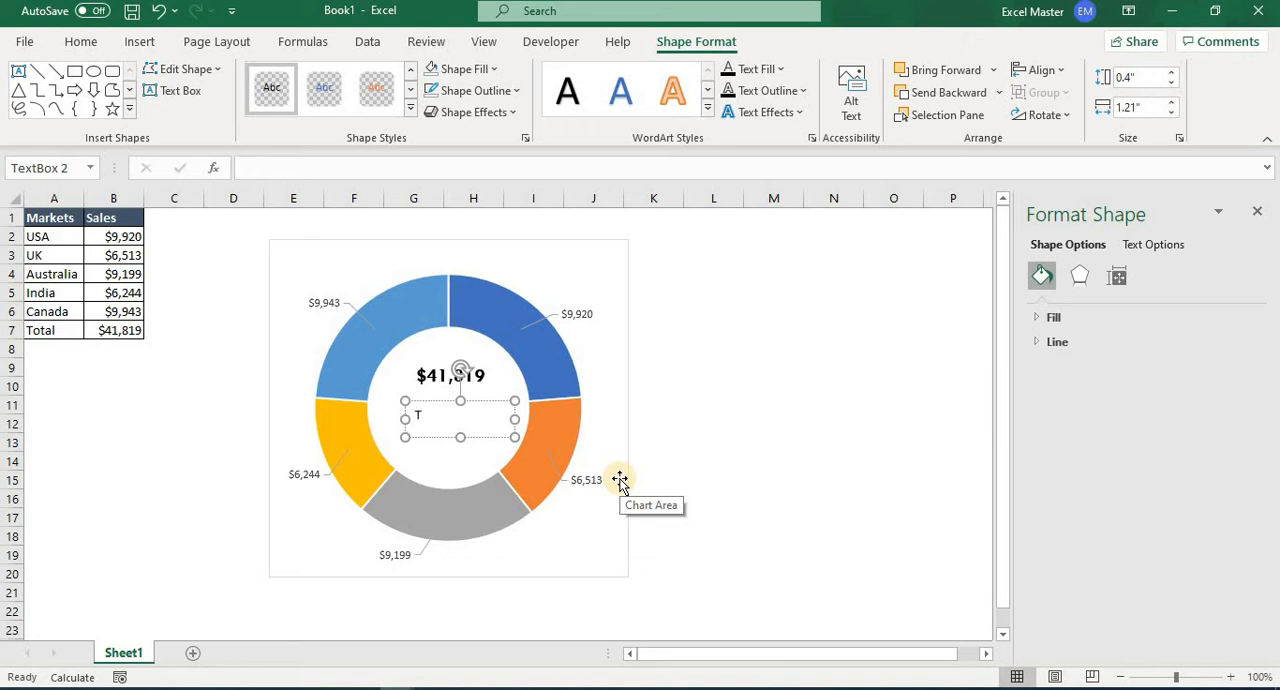
pyautogui.write('Total')
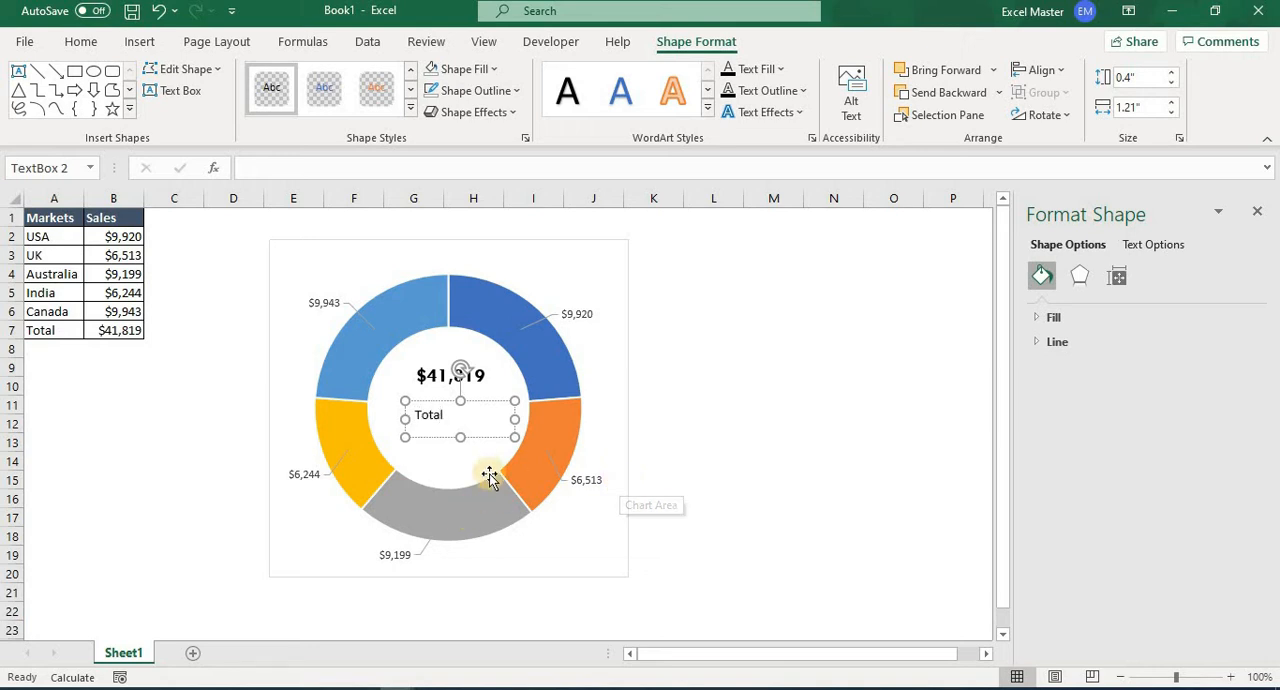
# Select the word "Total" in the lower text box, enlarge it and centre it beneath the total amount.
pyautogui.click(462, 455)
pyautogui.click(437, 418)
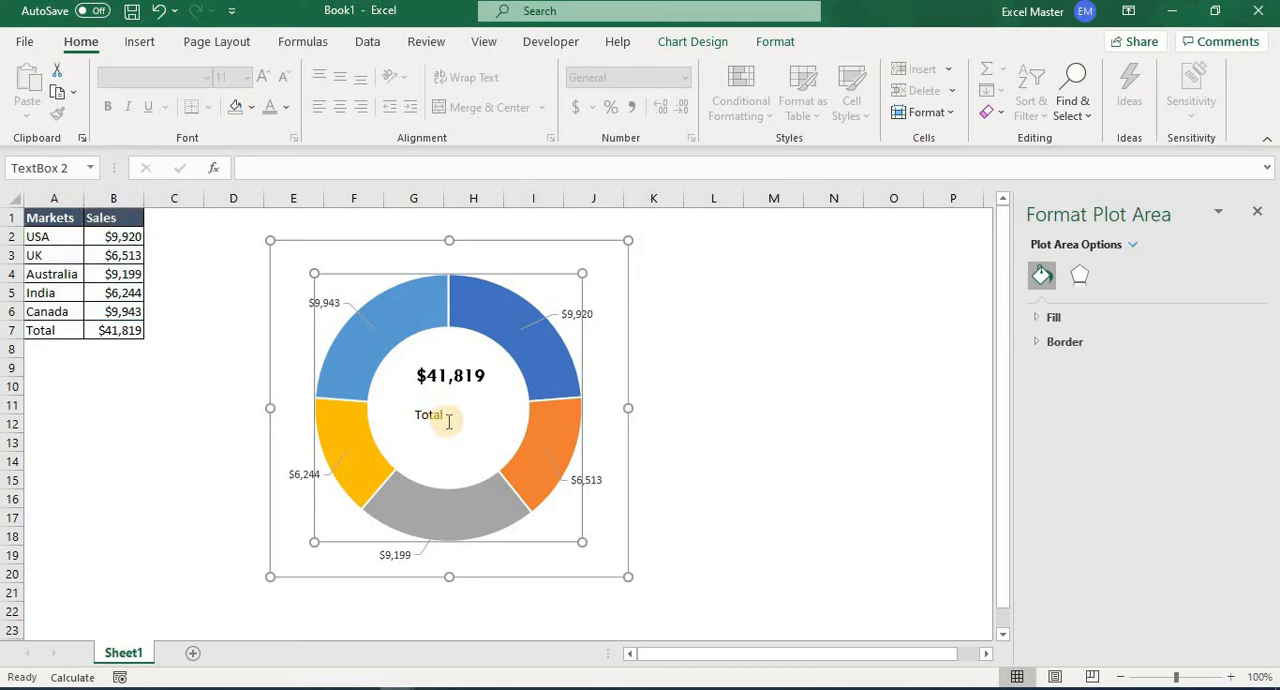
pyautogui.doubleClick(421, 416)
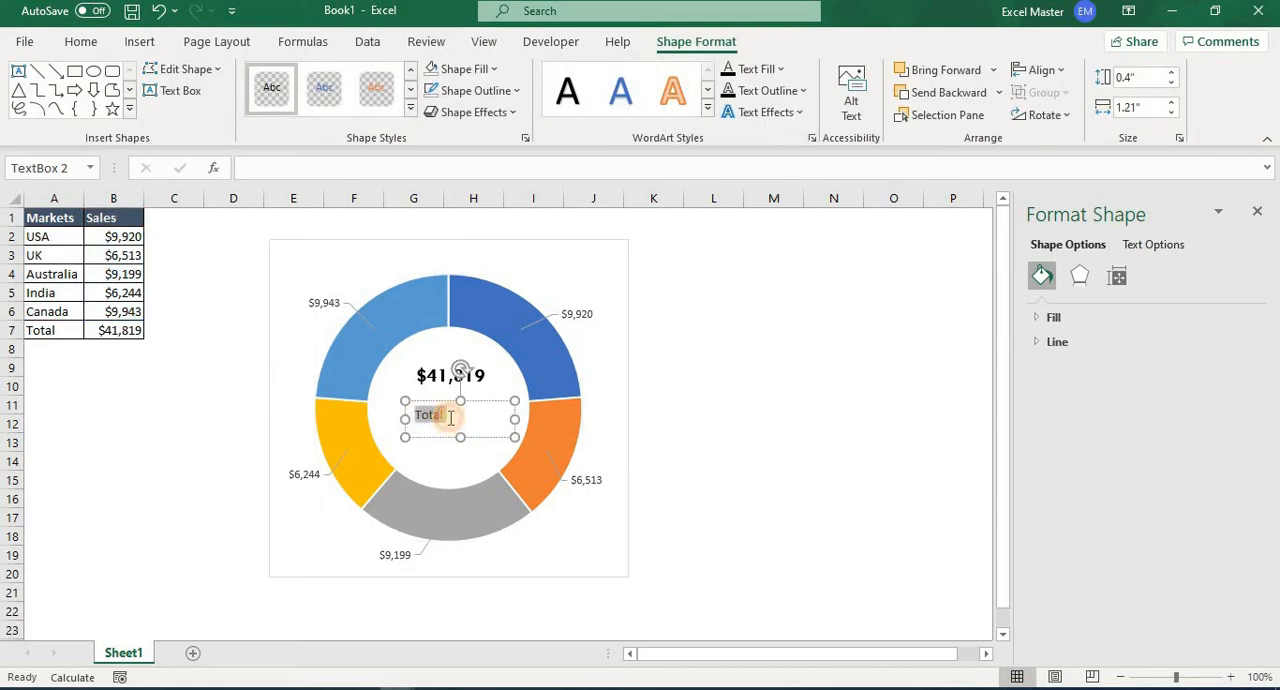
pyautogui.click(136, 46)
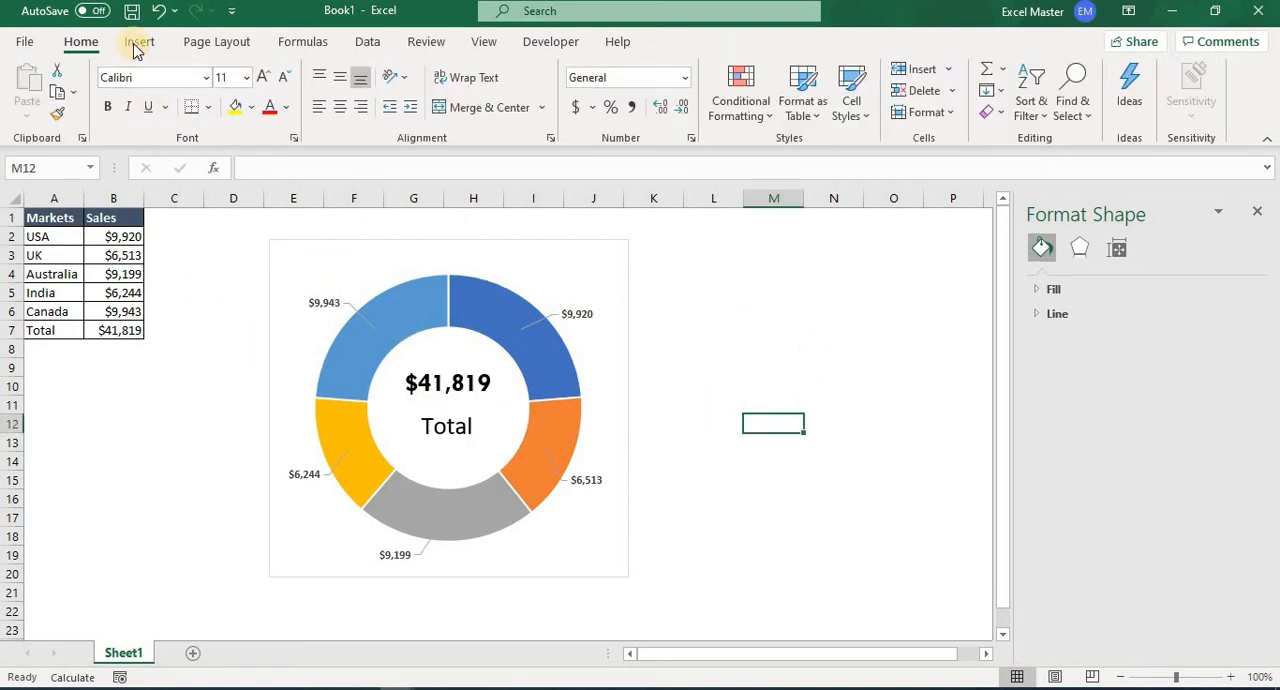
# Draw a Circle: Hollow shape about 2.76" high and 2.67" wide over the doughnut ring and align it with the ring's upper-left edge.
pyautogui.click(141, 42)
pyautogui.click(224, 108)
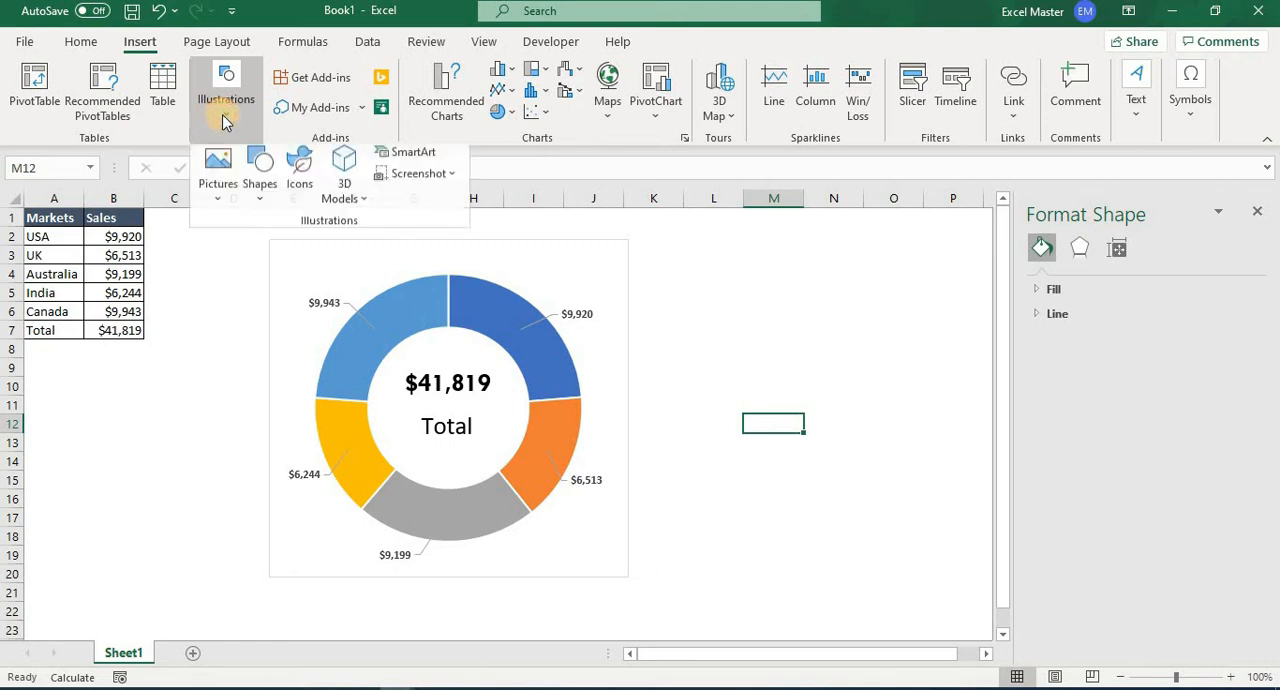
pyautogui.click(257, 195)
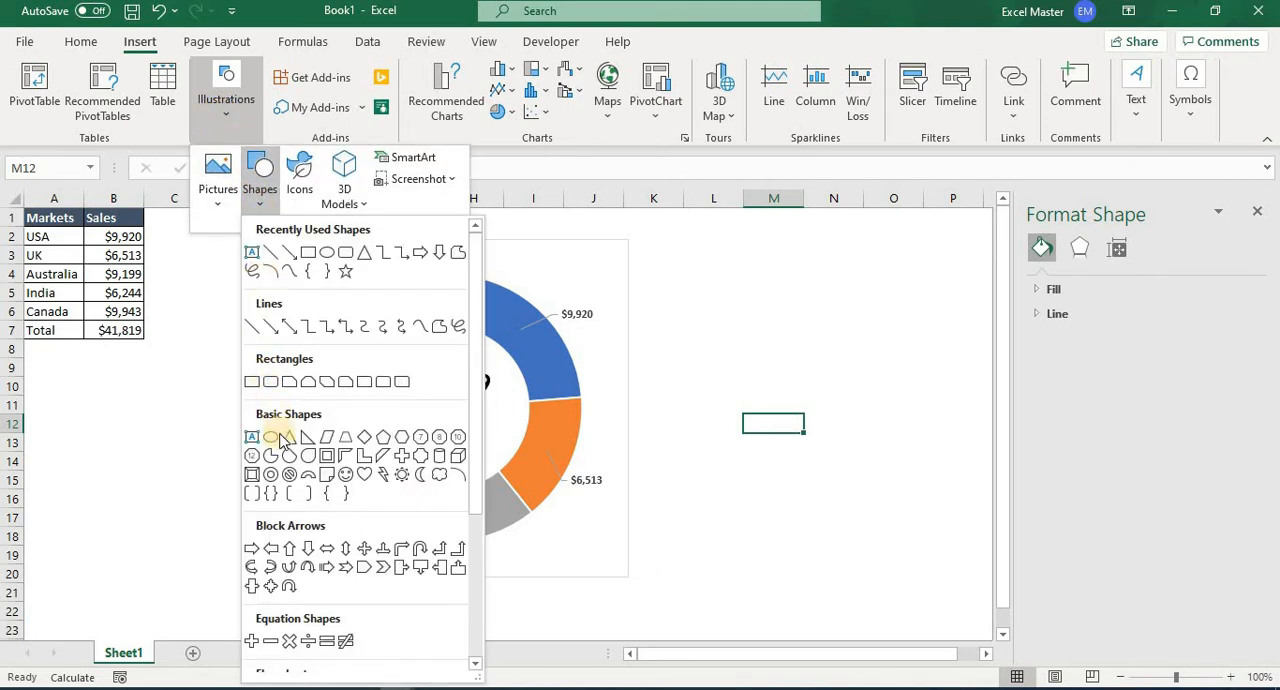
pyautogui.click(271, 474)
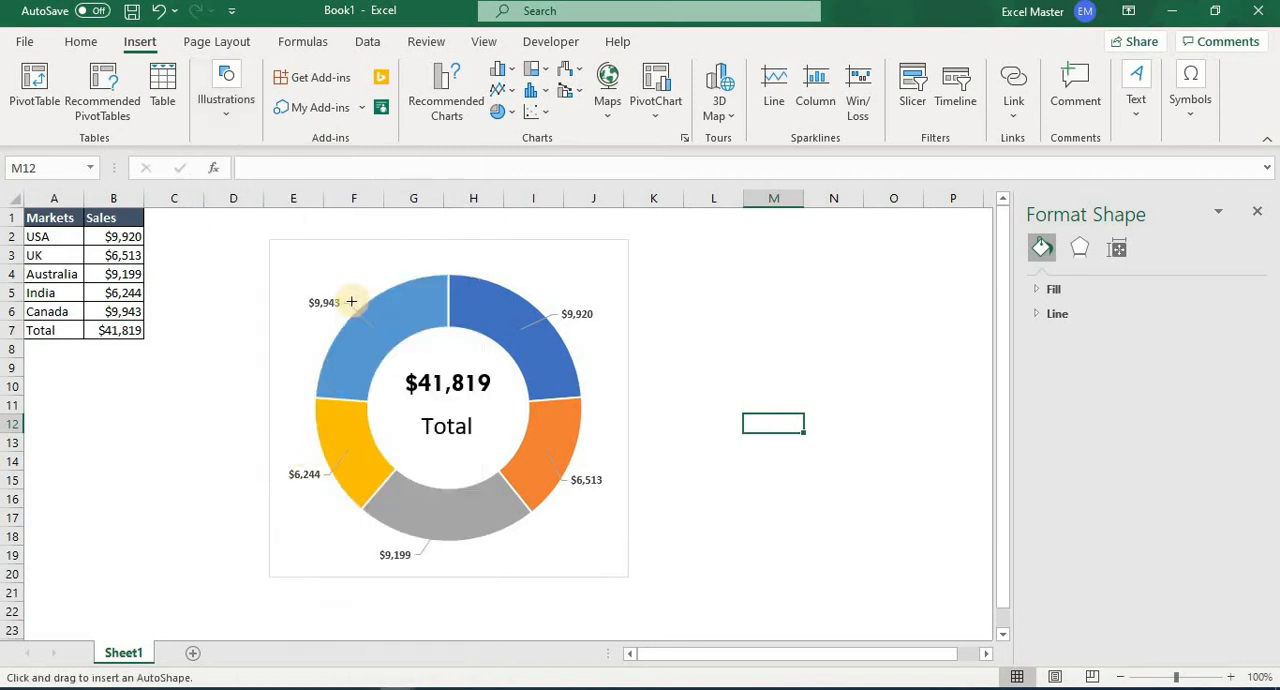
pyautogui.moveTo(347, 300); pyautogui.dragTo(587, 548)
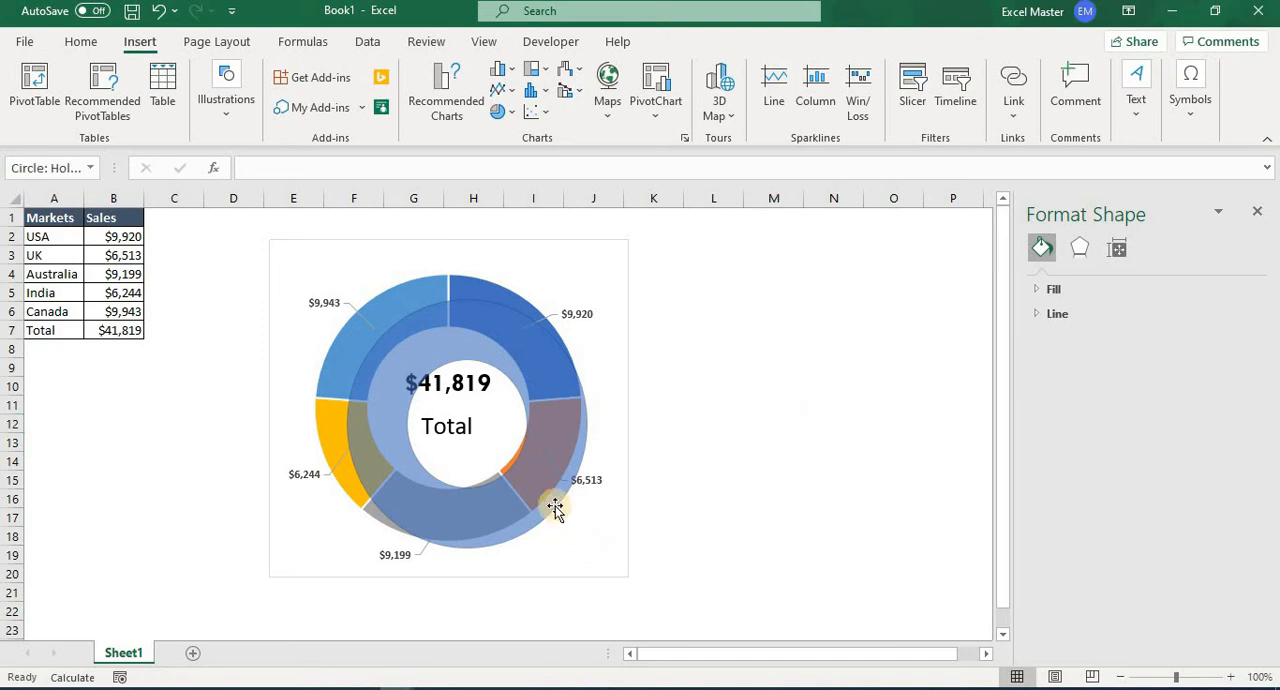
pyautogui.moveTo(537, 478); pyautogui.dragTo(508, 456)
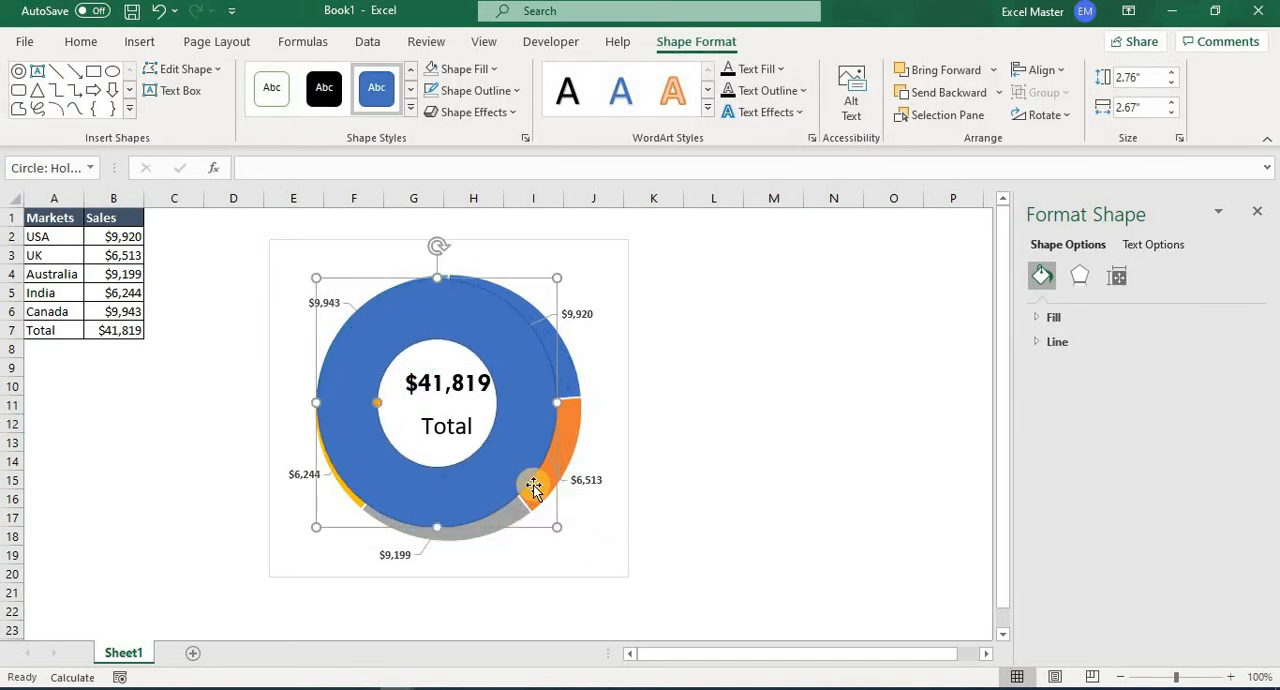
# Resize the hollow circle to about 2.92" high and 2.96" wide, align it over the doughnut and thin its band to match the ring.
pyautogui.moveTo(555, 531); pyautogui.dragTo(583, 535)
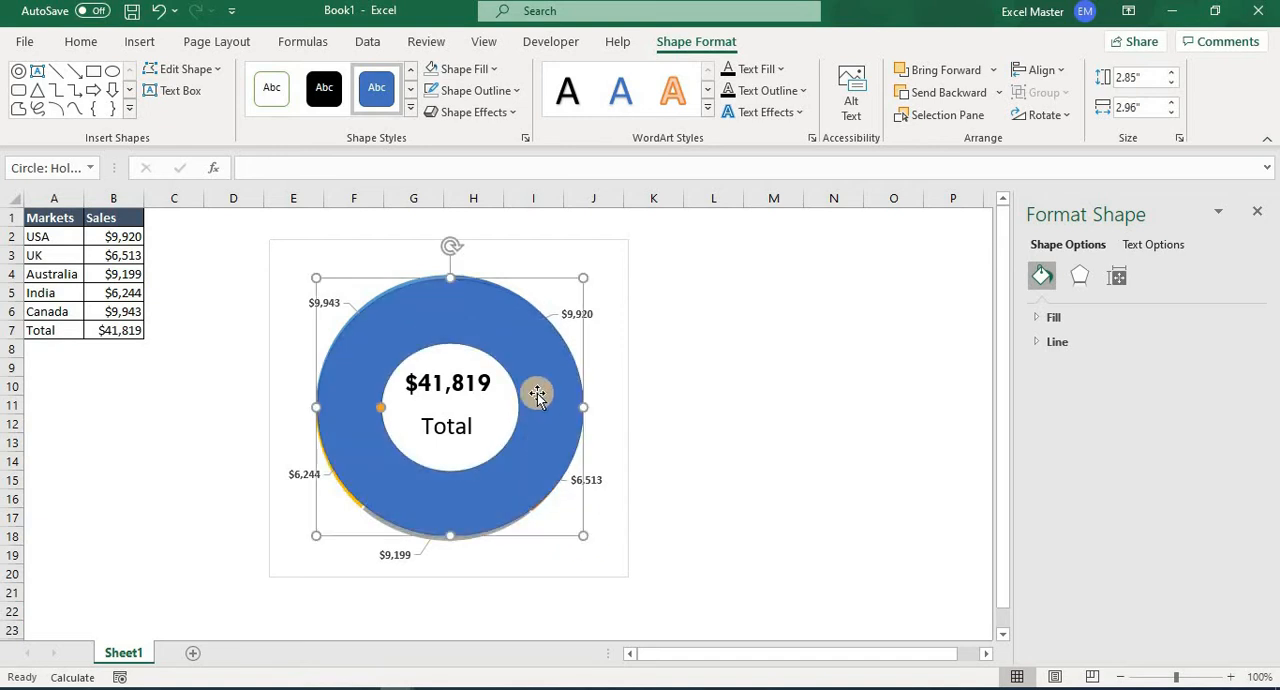
pyautogui.moveTo(510, 339); pyautogui.dragTo(497, 388)
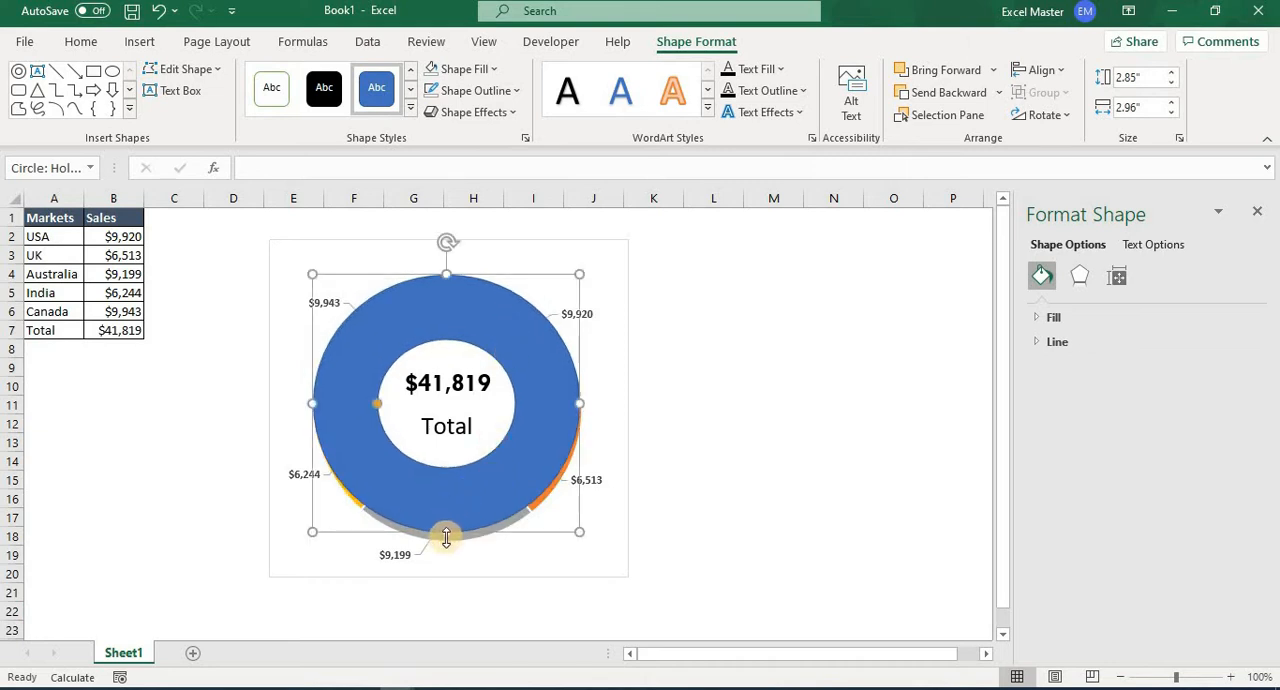
pyautogui.moveTo(447, 535); pyautogui.dragTo(447, 544)
pyautogui.moveTo(372, 408); pyautogui.dragTo(364, 407)
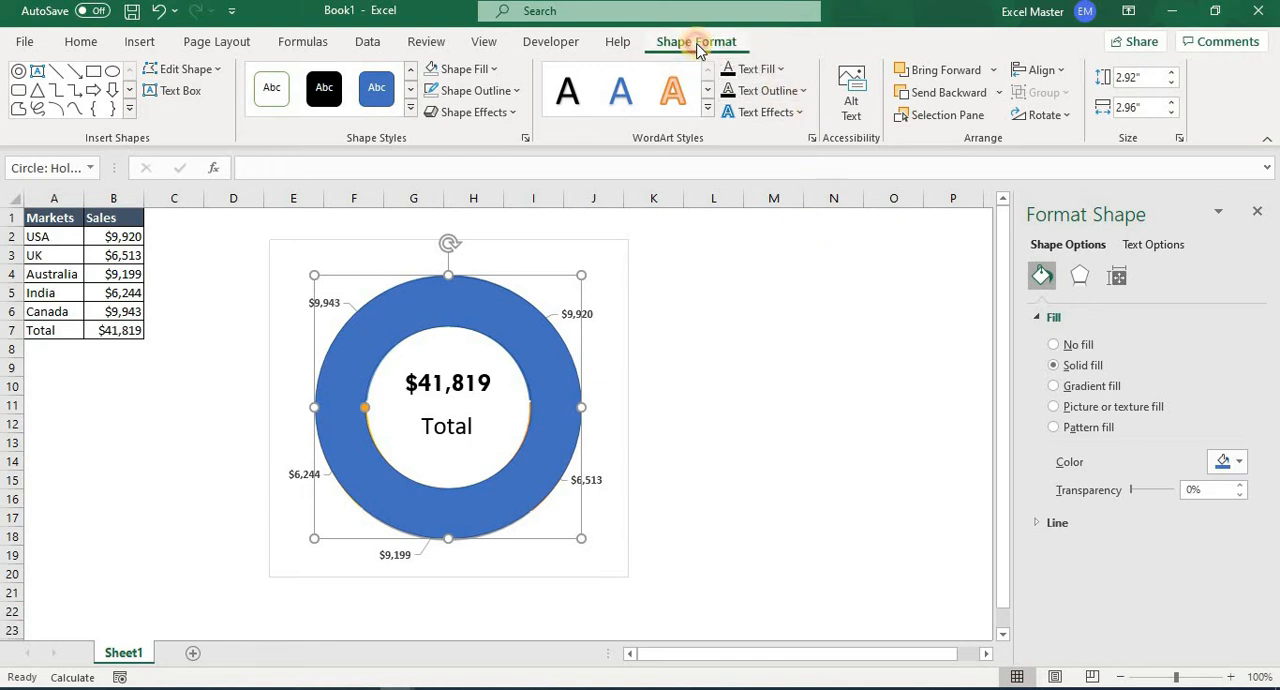
# Remove the hollow circle's outline and switch its fill to a gradient.
pyautogui.click(514, 91)
pyautogui.click(512, 325)
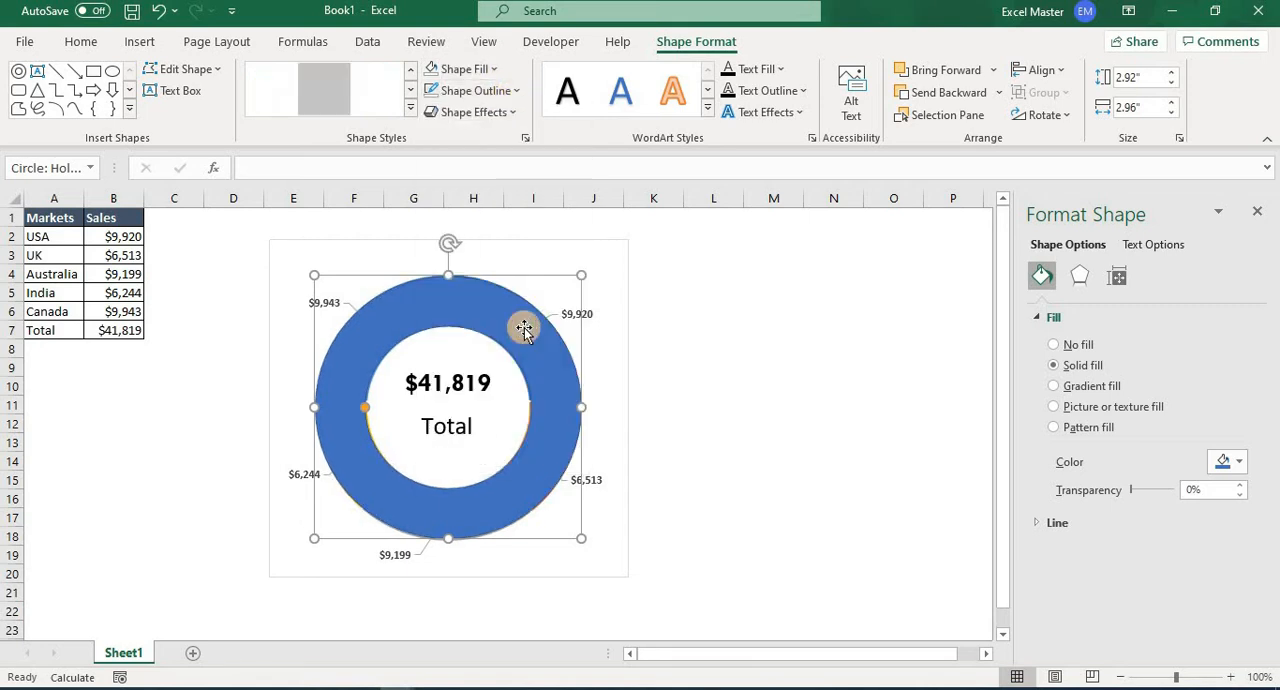
pyautogui.click(1055, 387)
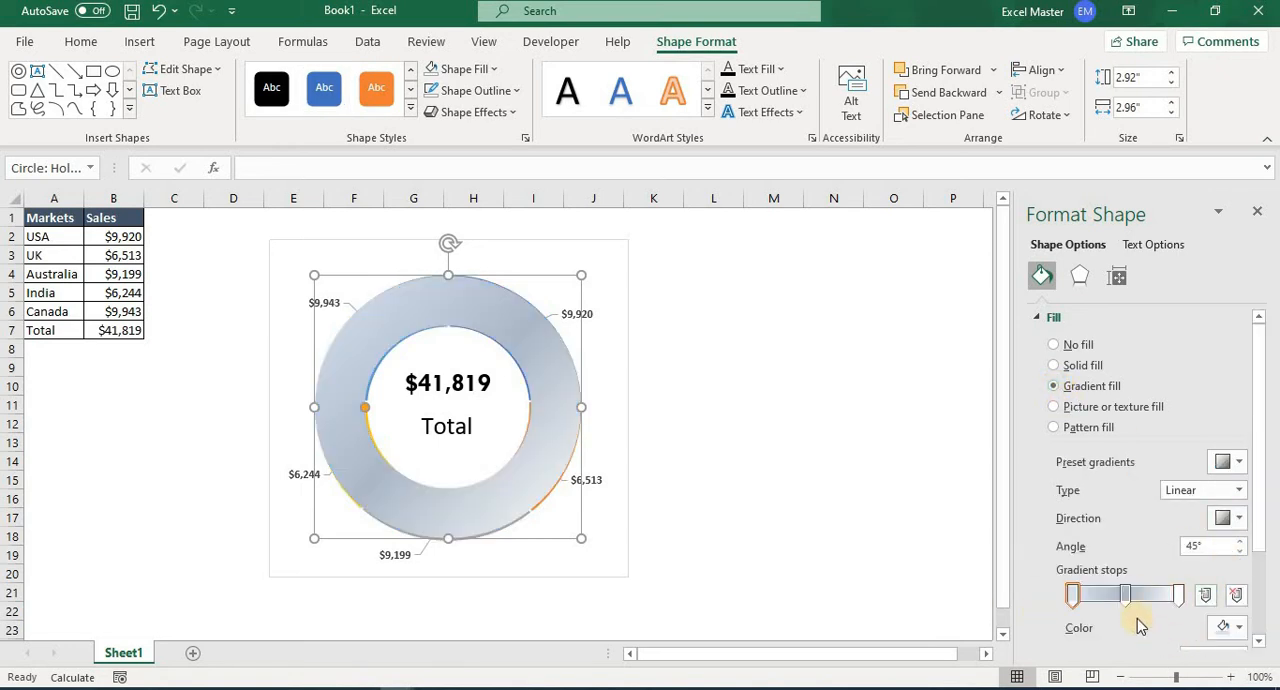
# Set the colour of the hollow circle's first gradient stop, at position 0%, to black.
pyautogui.click(1074, 596)
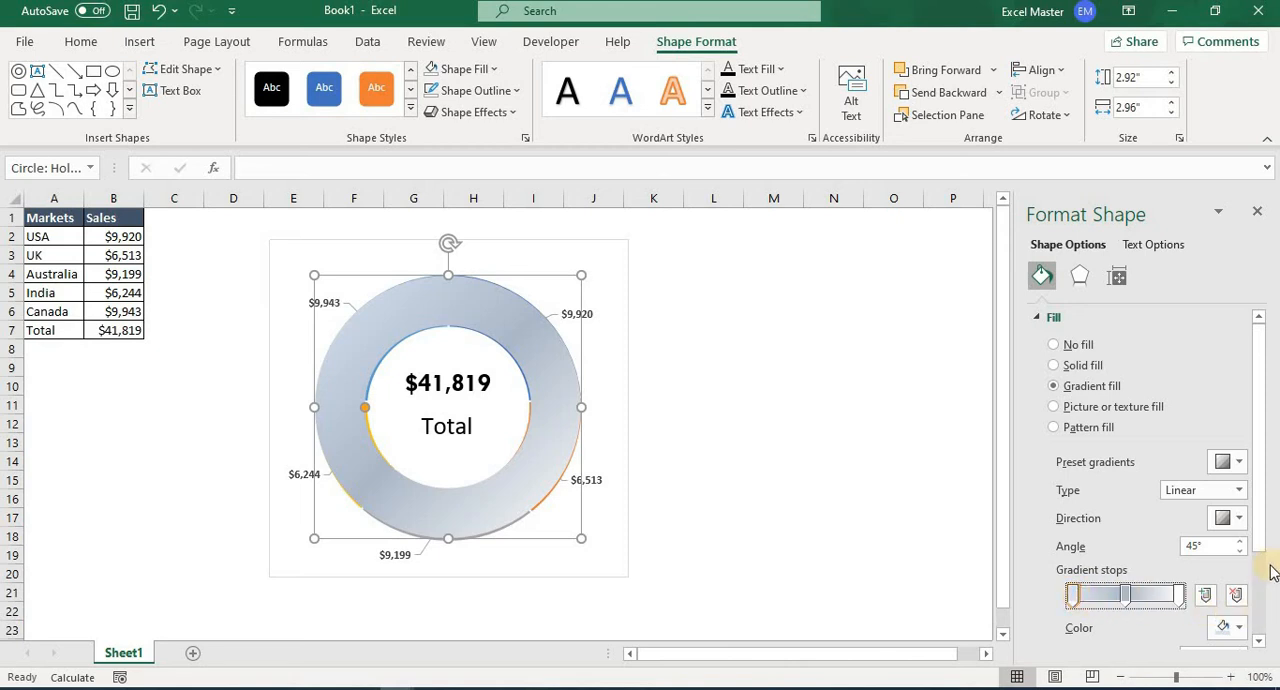
pyautogui.moveTo(1266, 535); pyautogui.dragTo(1245, 630)
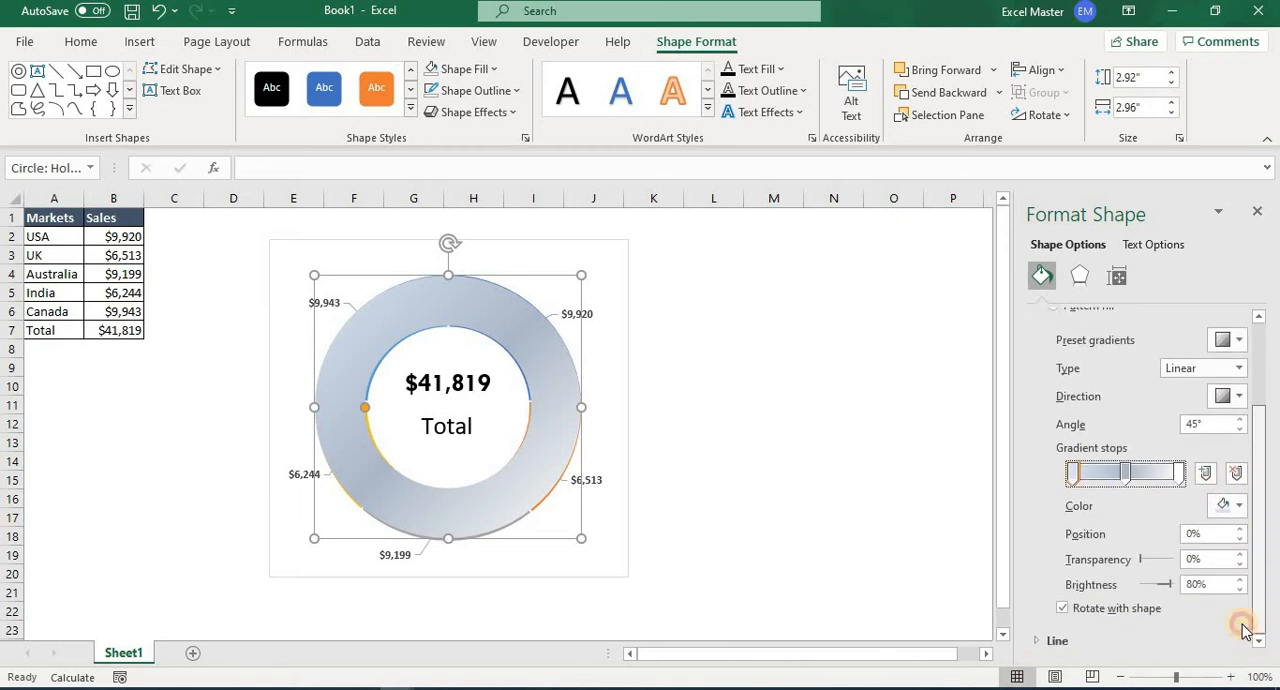
pyautogui.click(1125, 472)
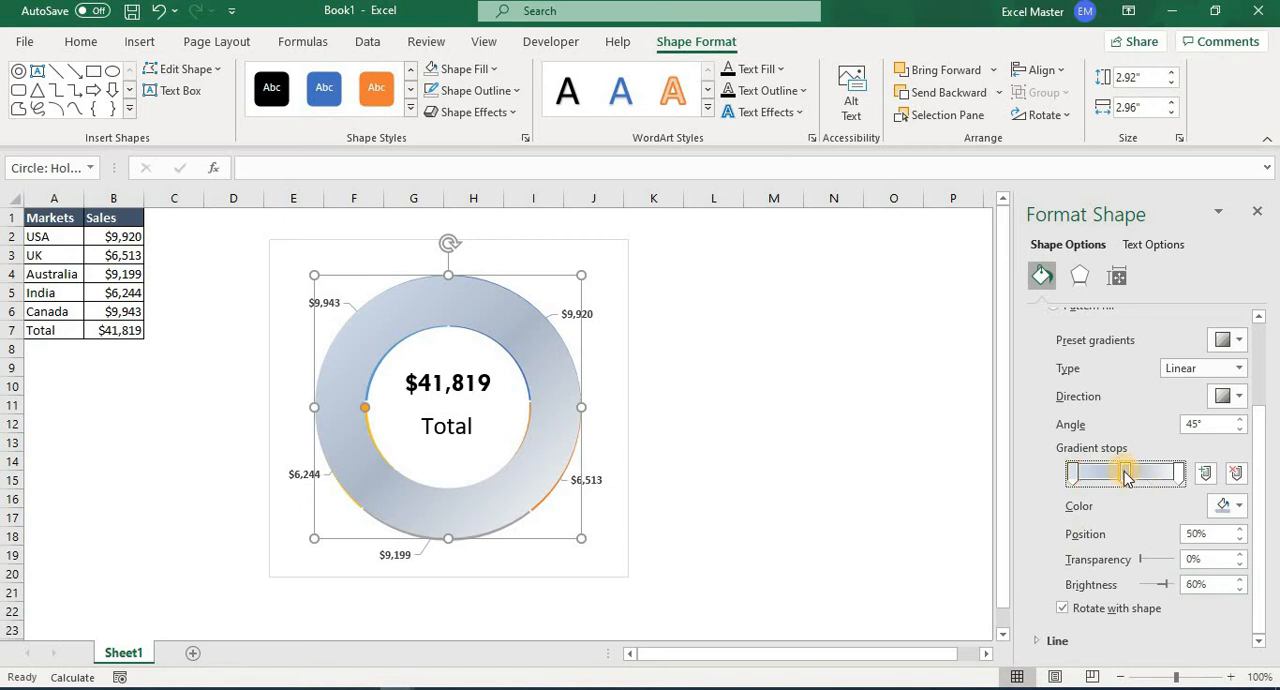
pyautogui.click(1178, 474)
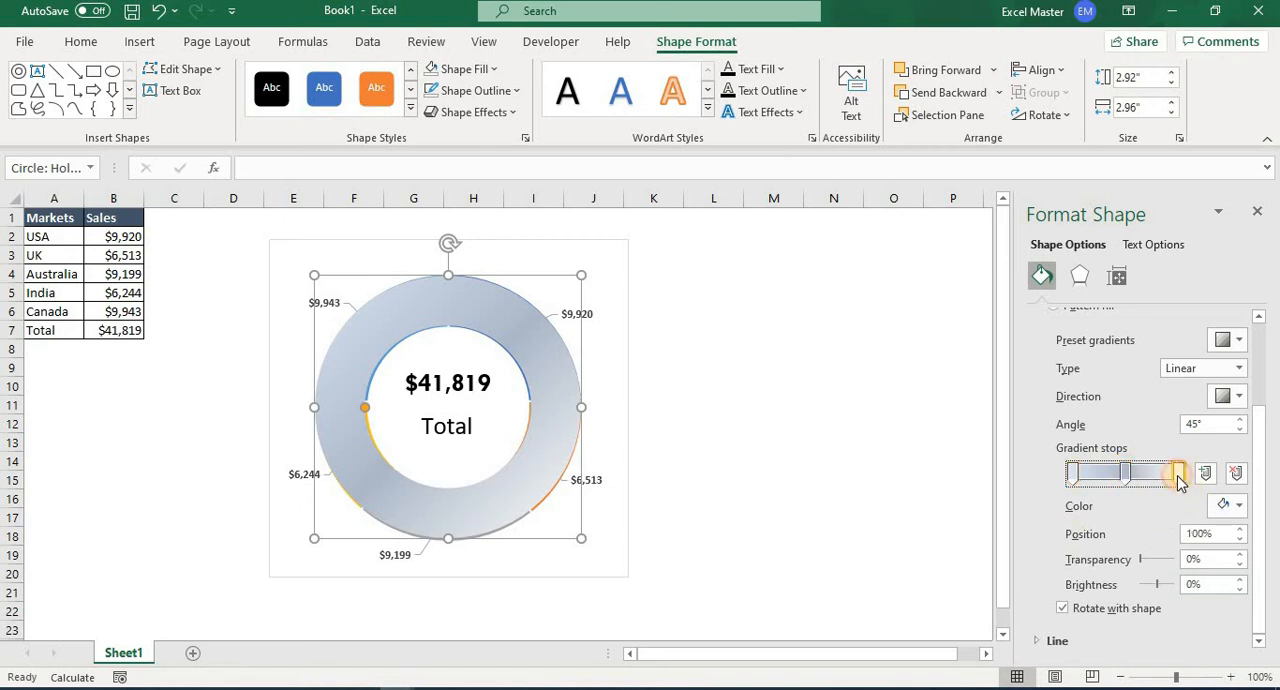
pyautogui.click(1073, 473)
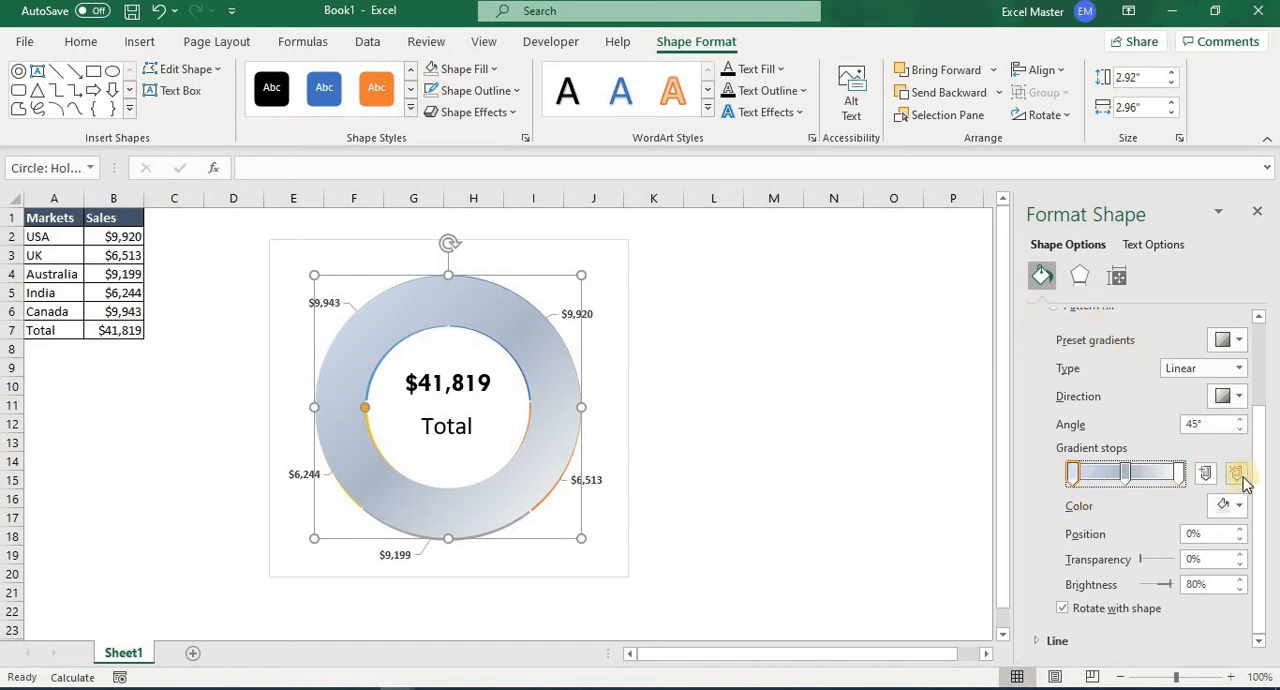
pyautogui.click(1230, 505)
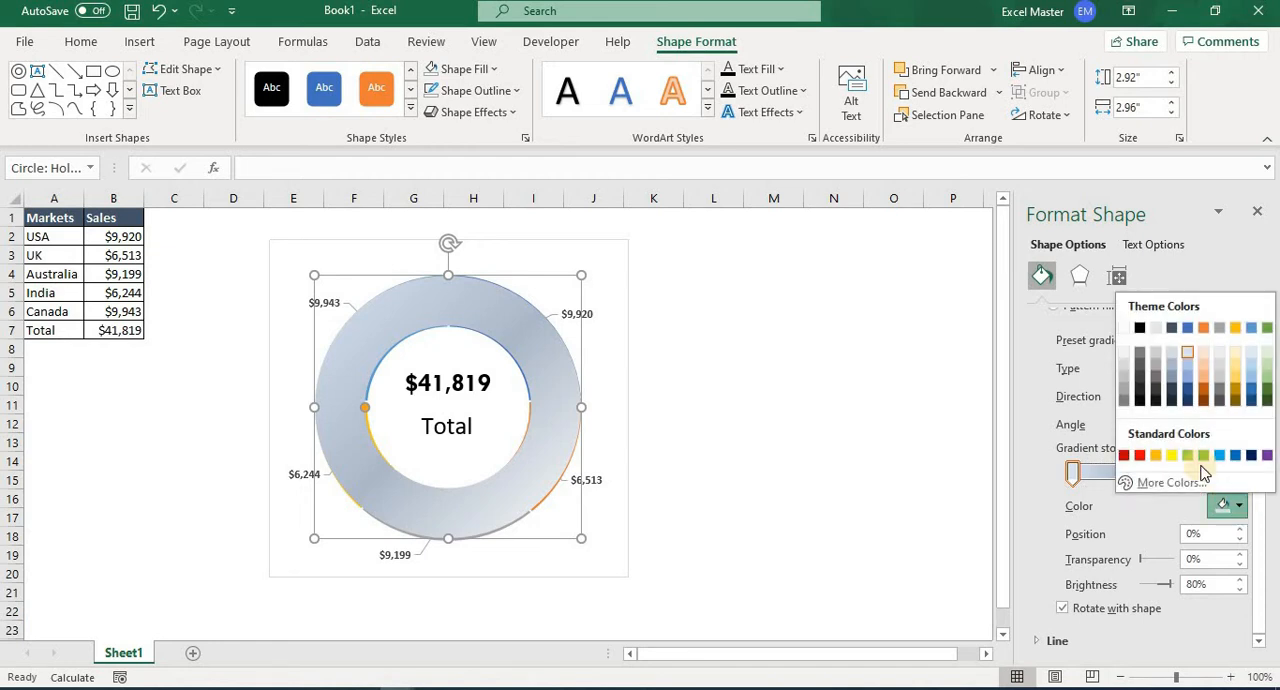
pyautogui.click(1140, 328)
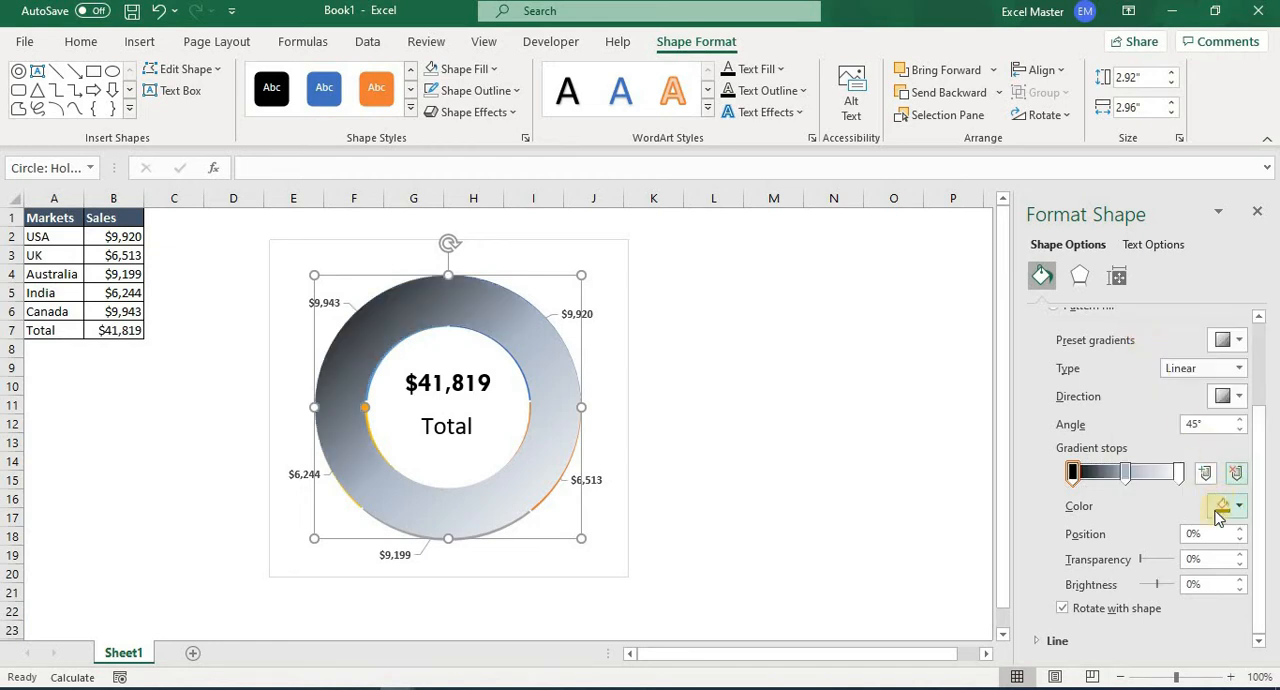
# Set the middle gradient stop, at position 50%, to black with 100% transparency.
pyautogui.click(1127, 474)
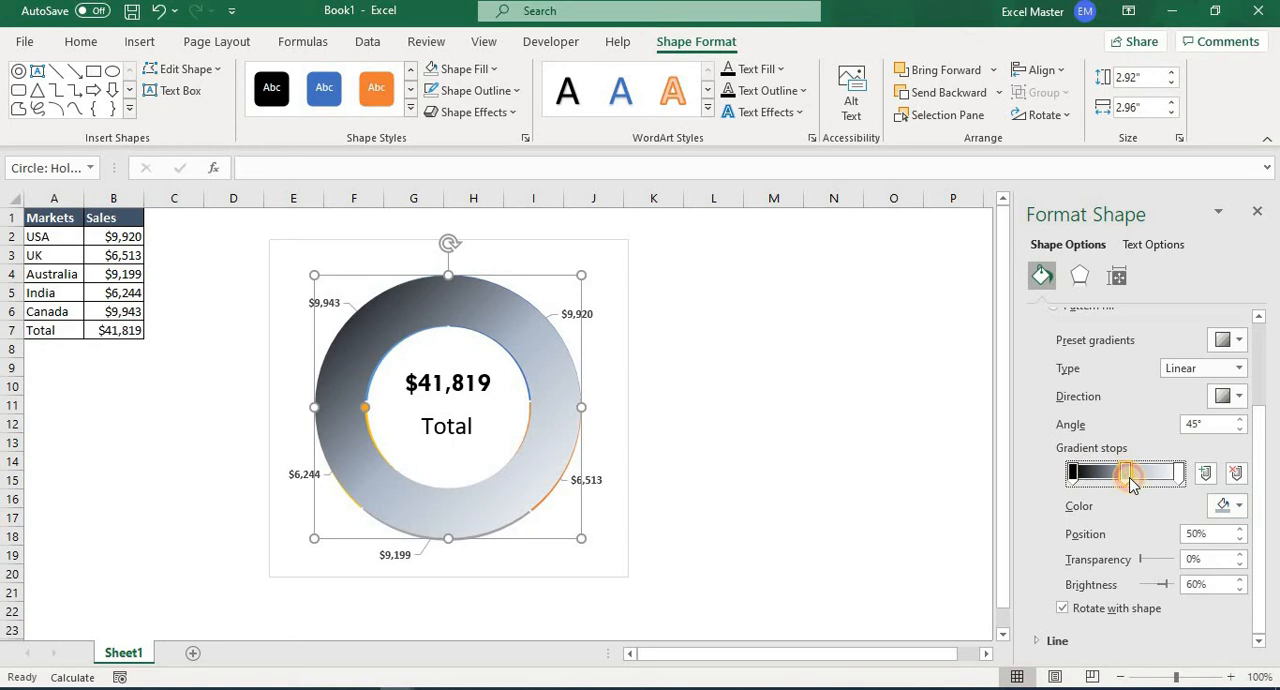
pyautogui.click(1243, 508)
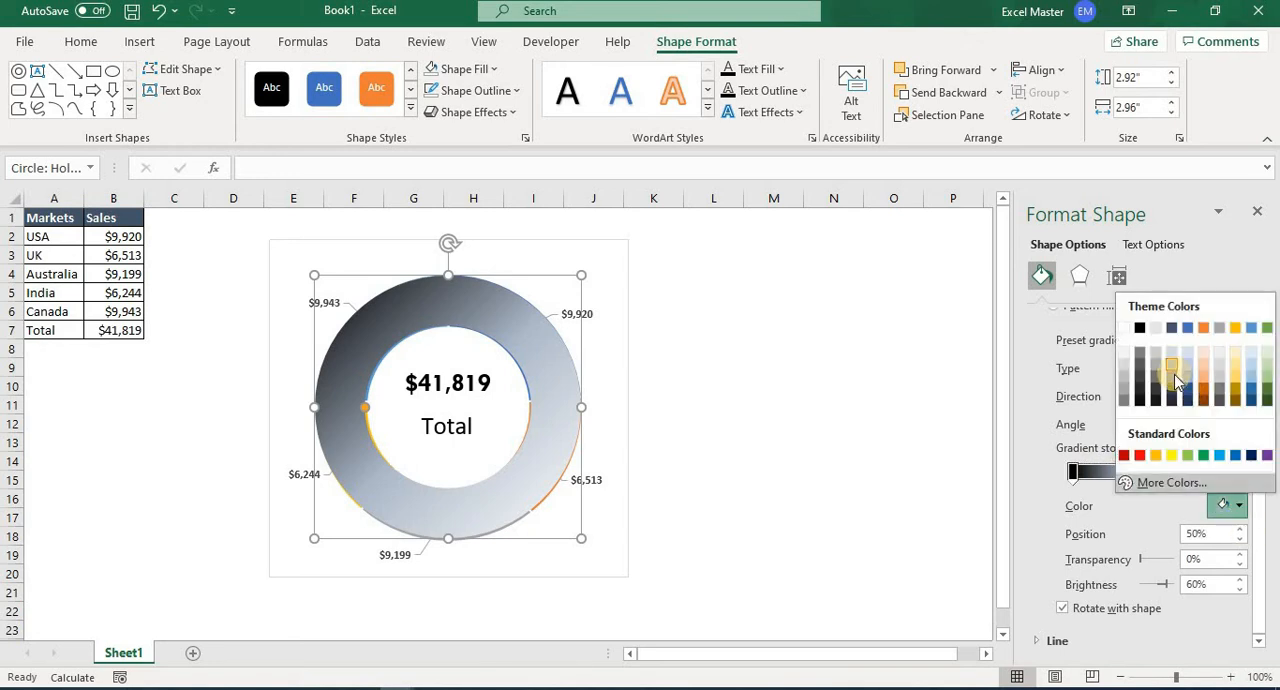
pyautogui.click(1141, 329)
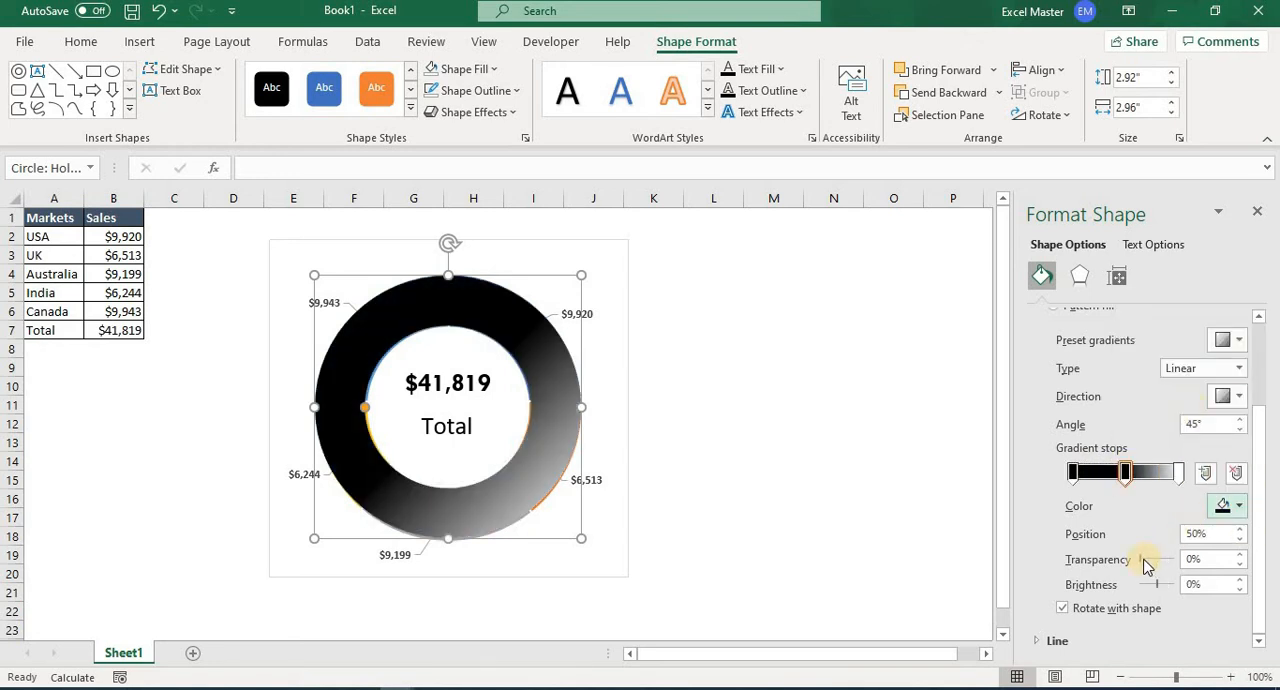
pyautogui.moveTo(1146, 566); pyautogui.dragTo(1184, 562)
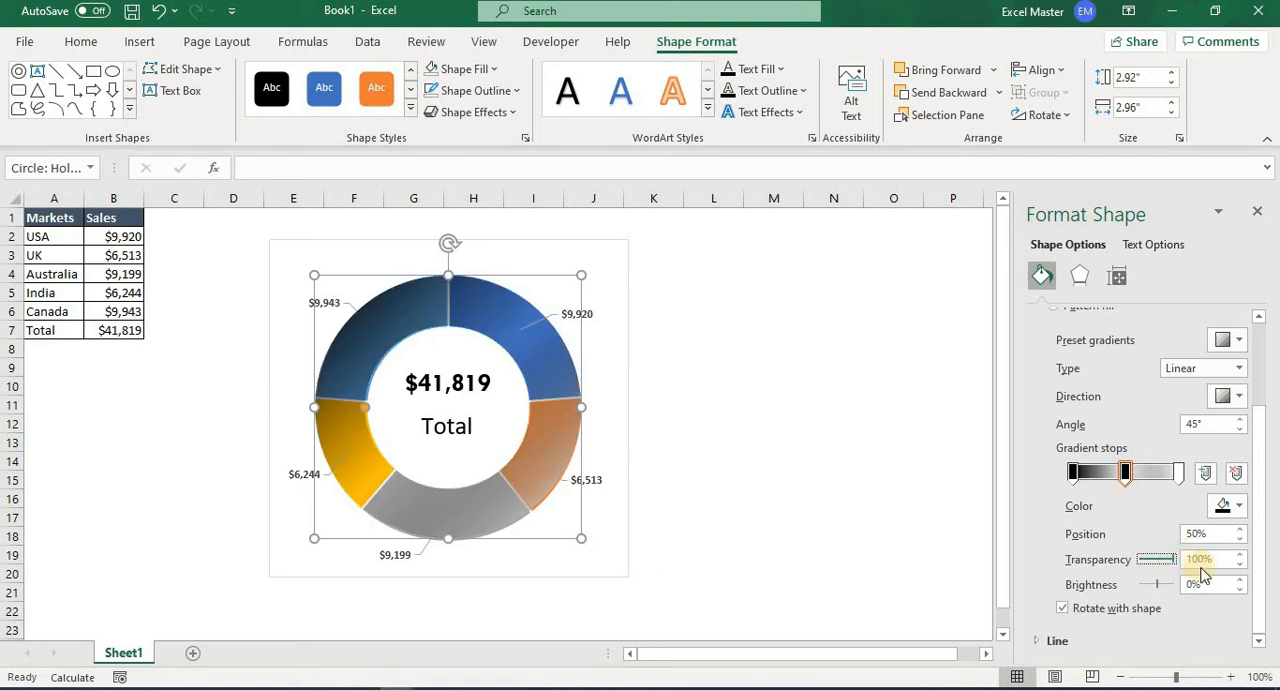
# Set the last gradient stop, at position 100%, to white and change the gradient type to Path.
pyautogui.click(1179, 475)
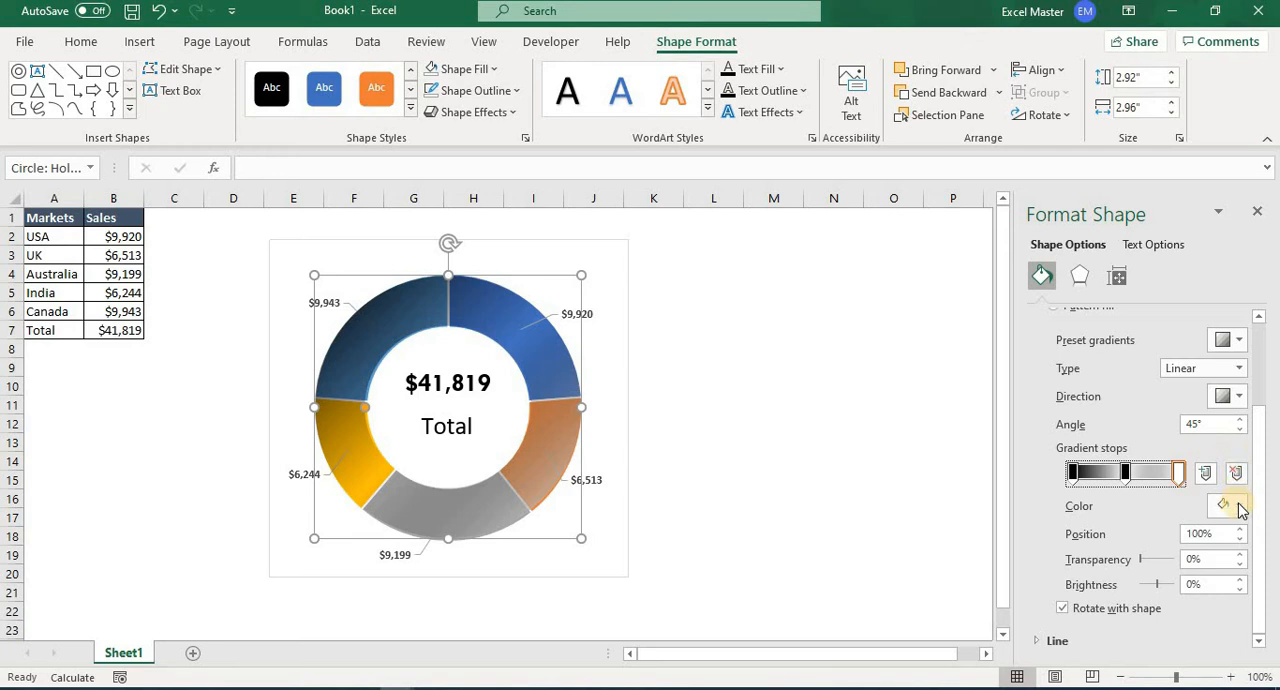
pyautogui.click(1238, 507)
pyautogui.click(1126, 331)
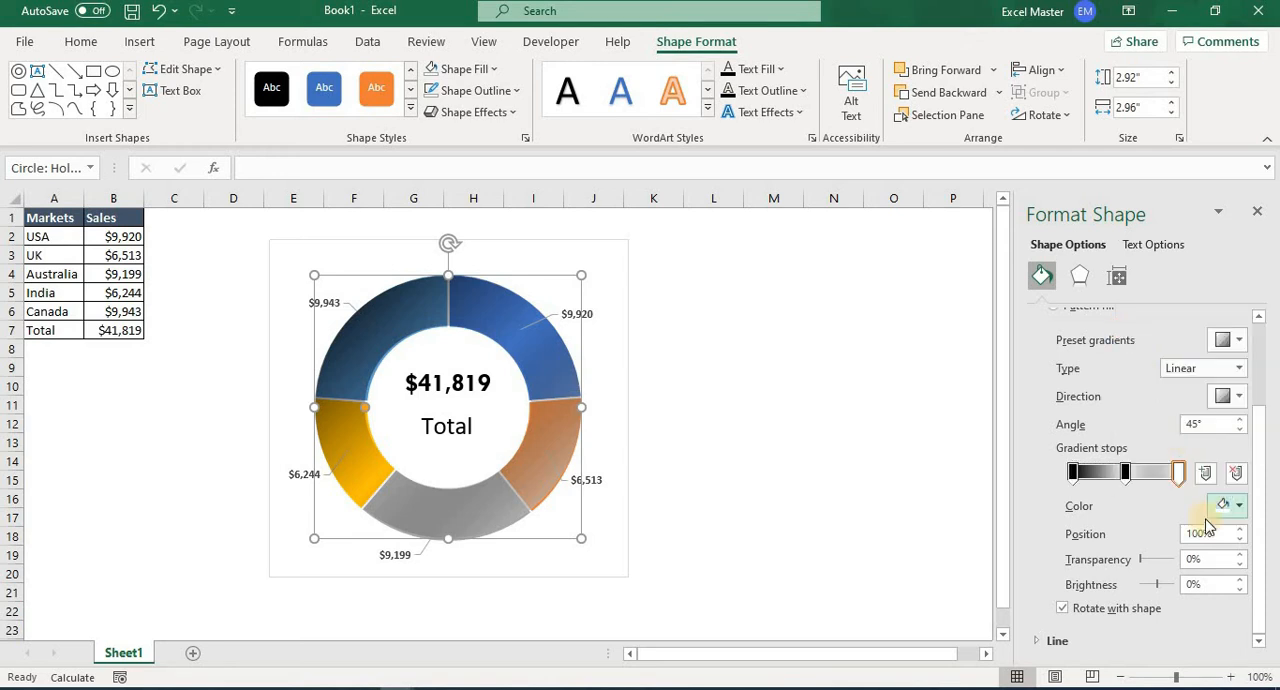
pyautogui.click(1239, 369)
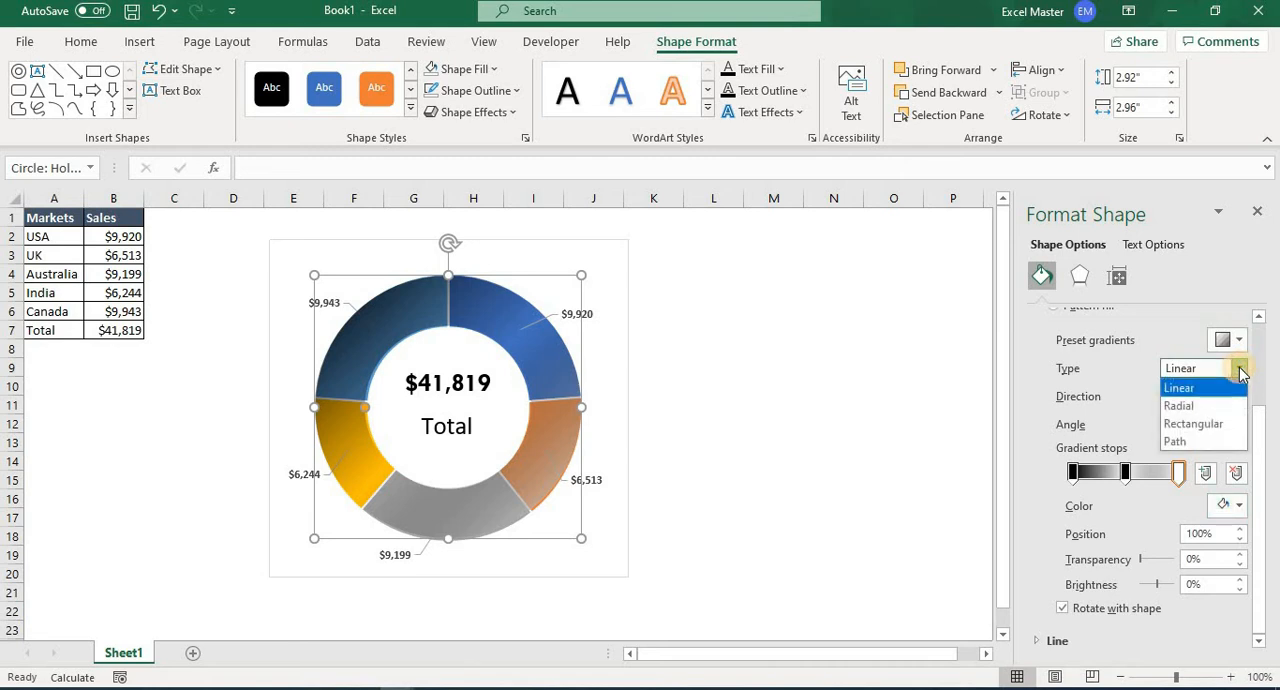
pyautogui.click(1204, 443)
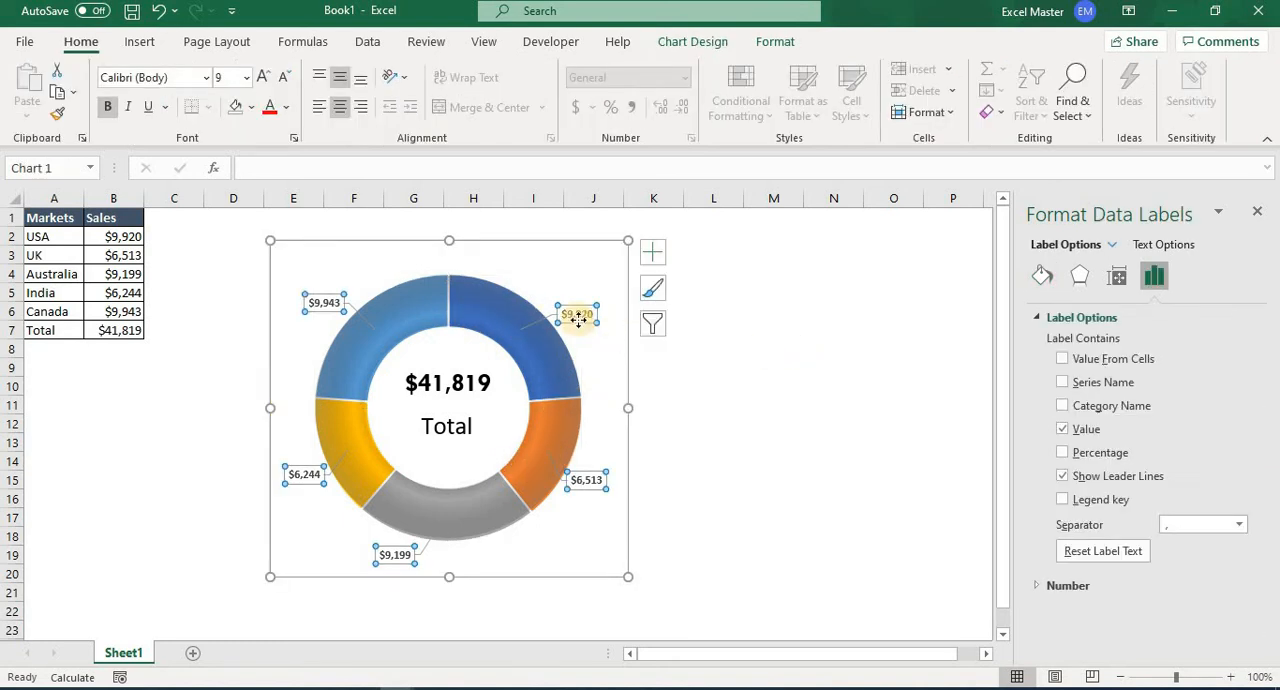
# Format the chart's data labels in Tw Cen MT at size 10 and add the category name to them.
pyautogui.rightClick(578, 325)
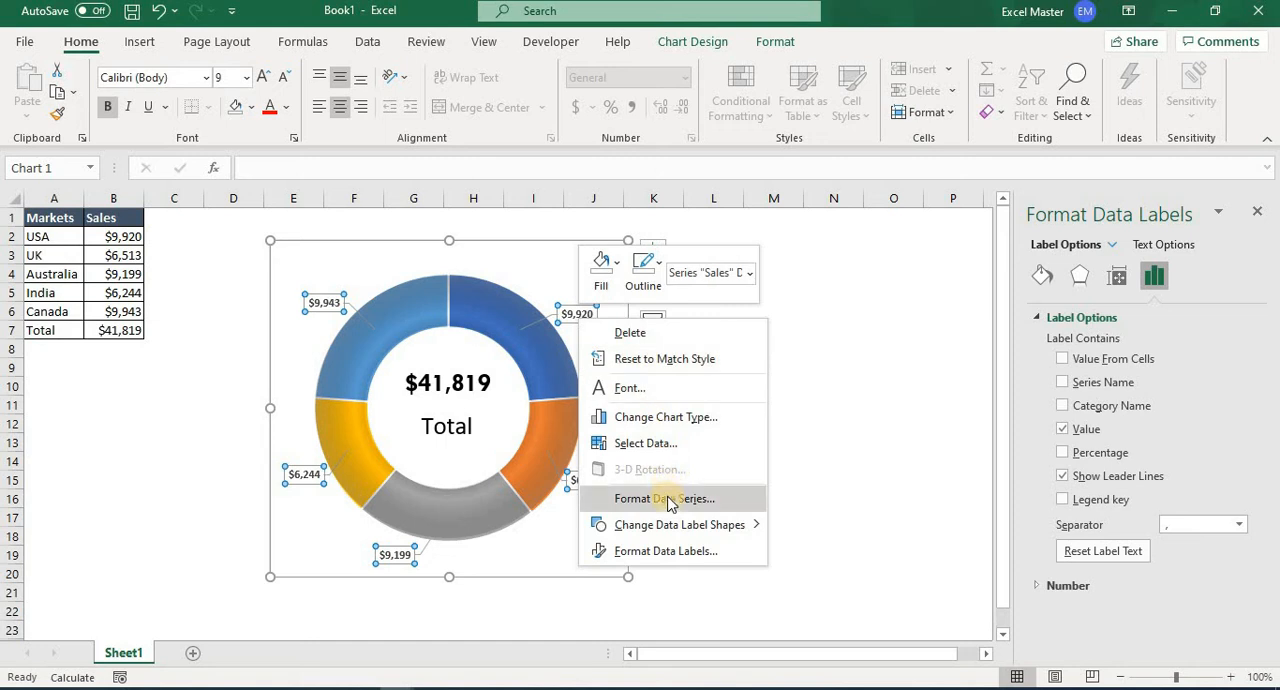
pyautogui.moveTo(672, 543)
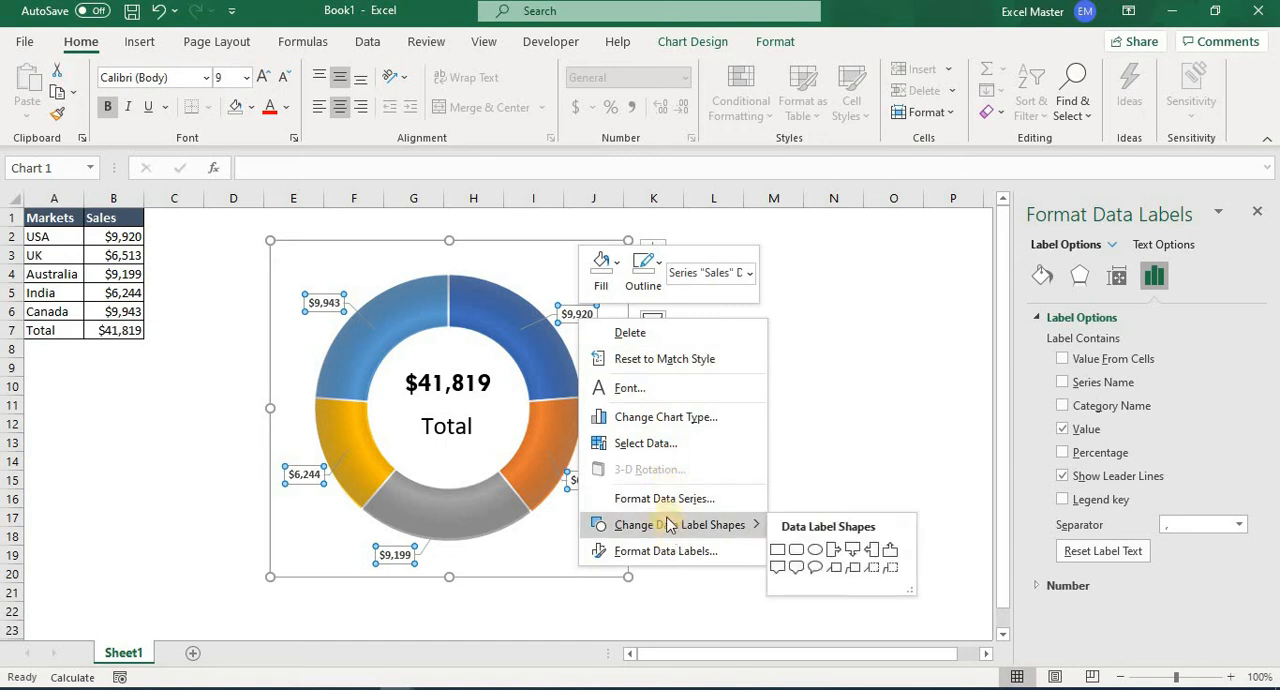
pyautogui.click(206, 78)
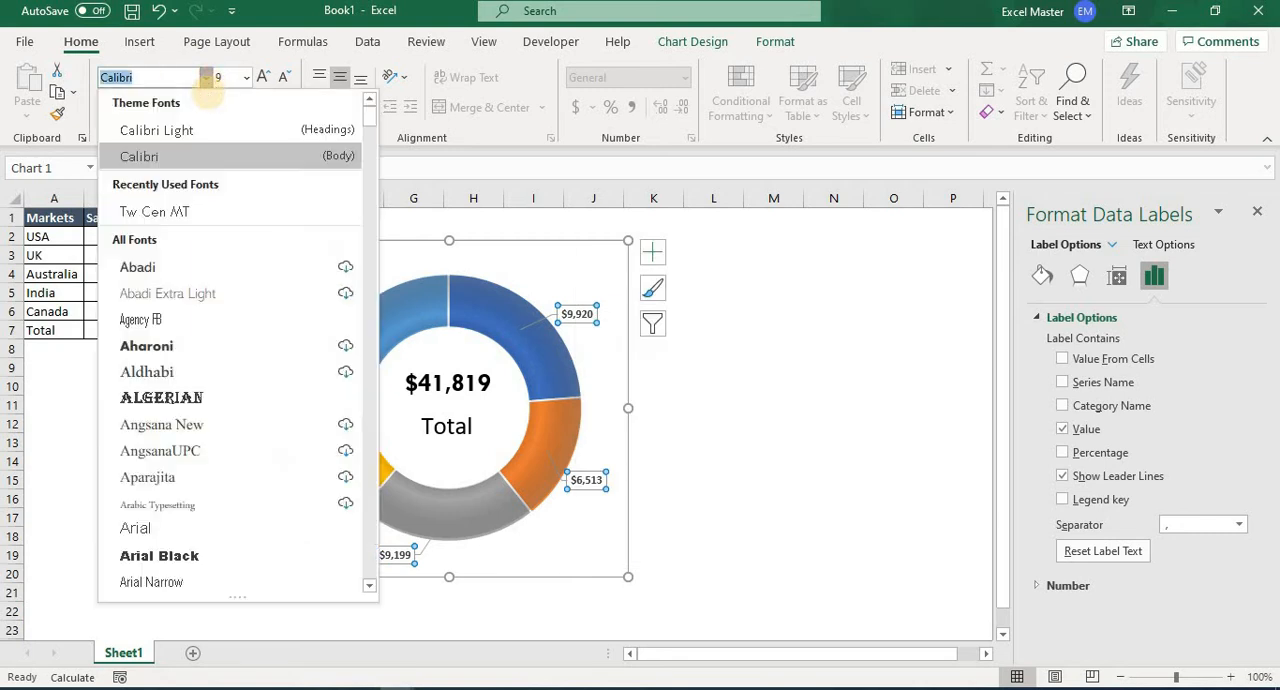
pyautogui.press('Down')
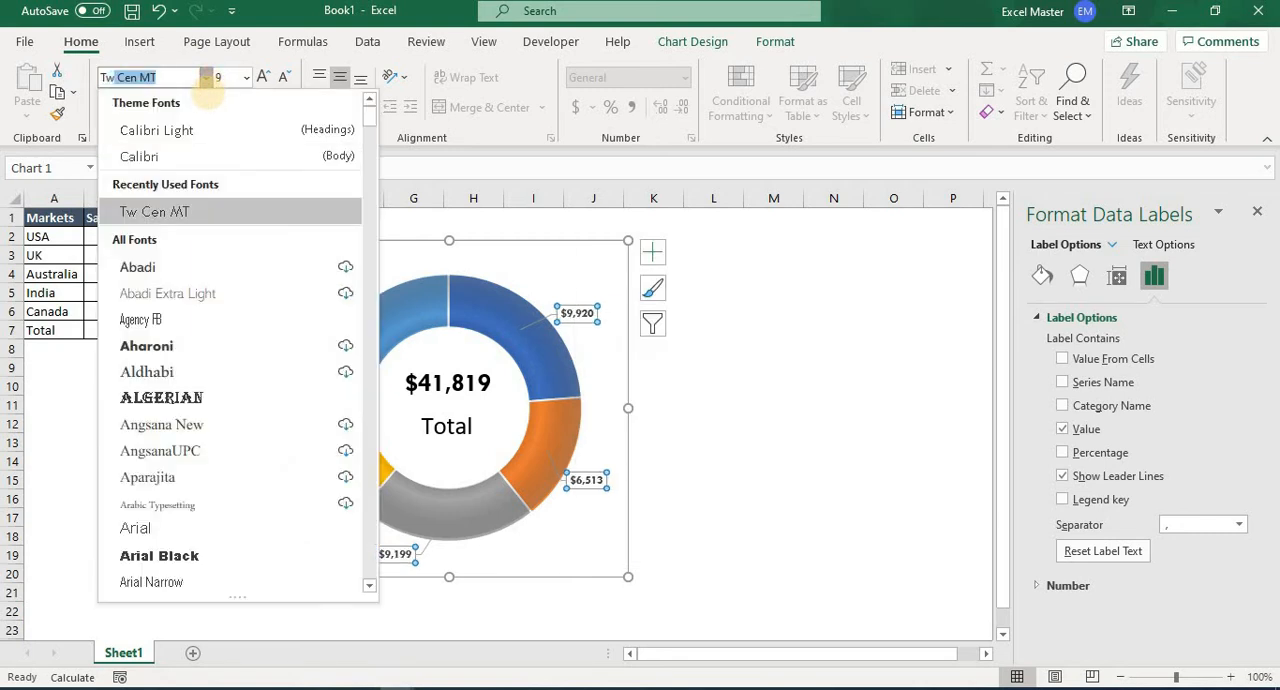
pyautogui.press('Return')
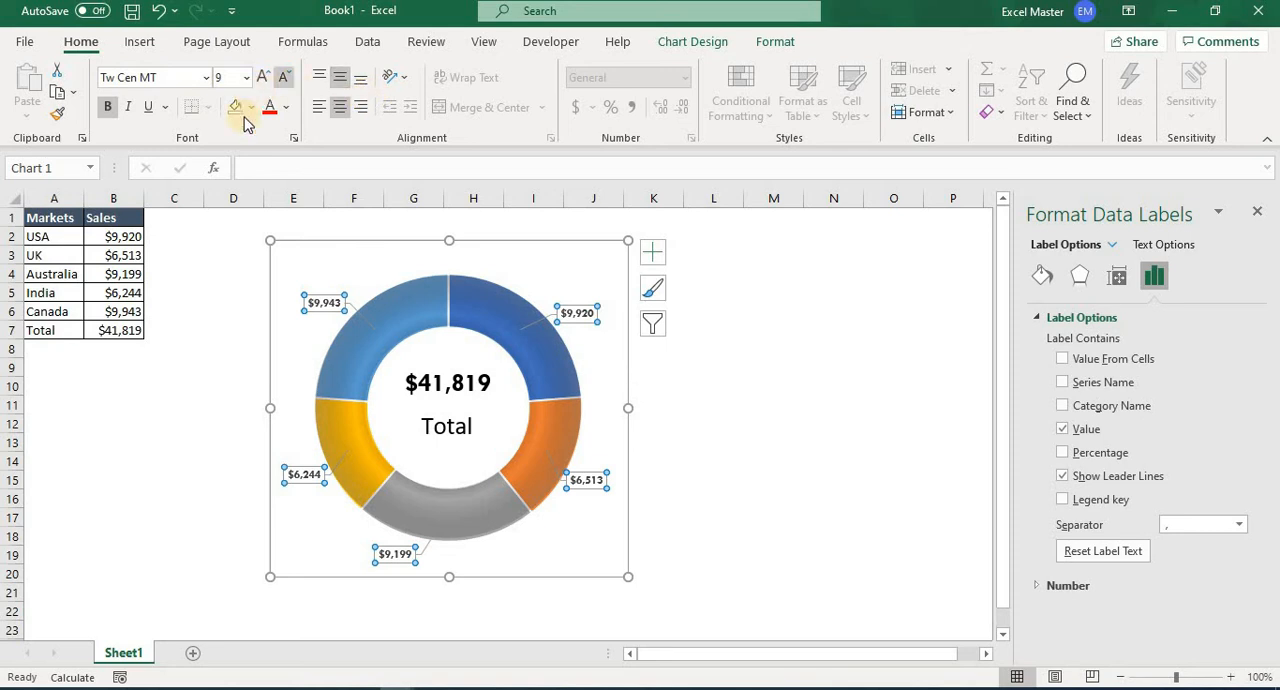
pyautogui.click(246, 79)
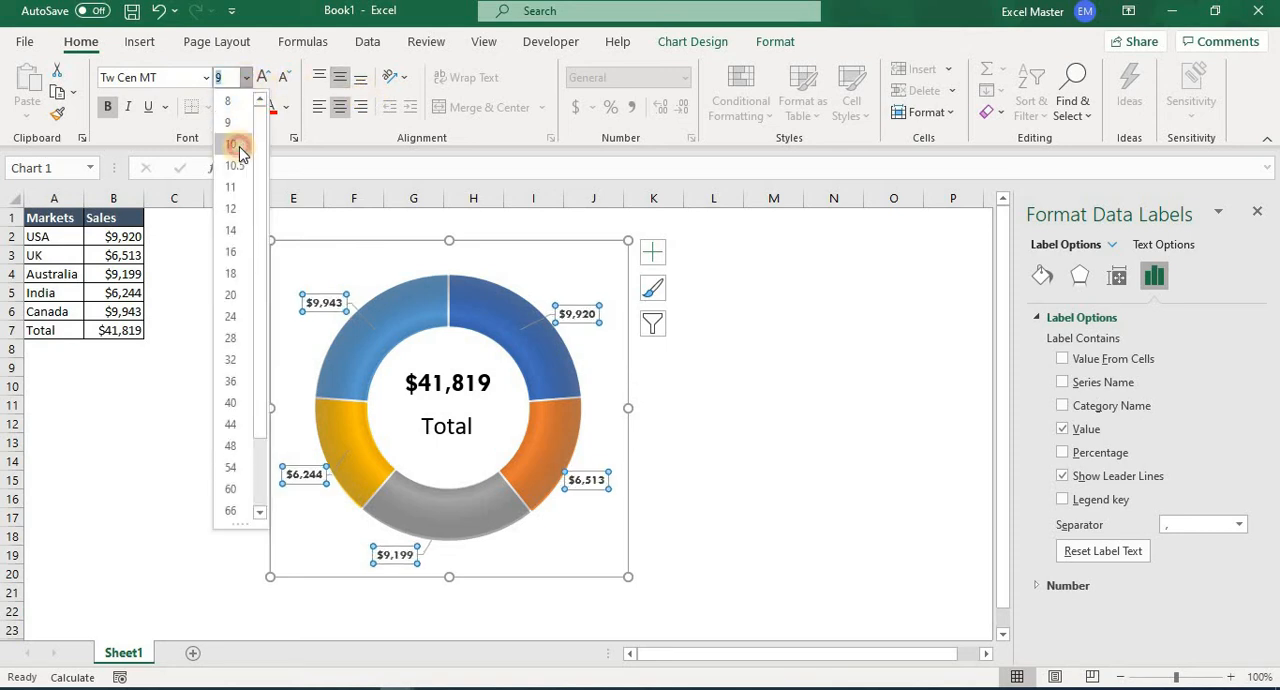
pyautogui.click(240, 149)
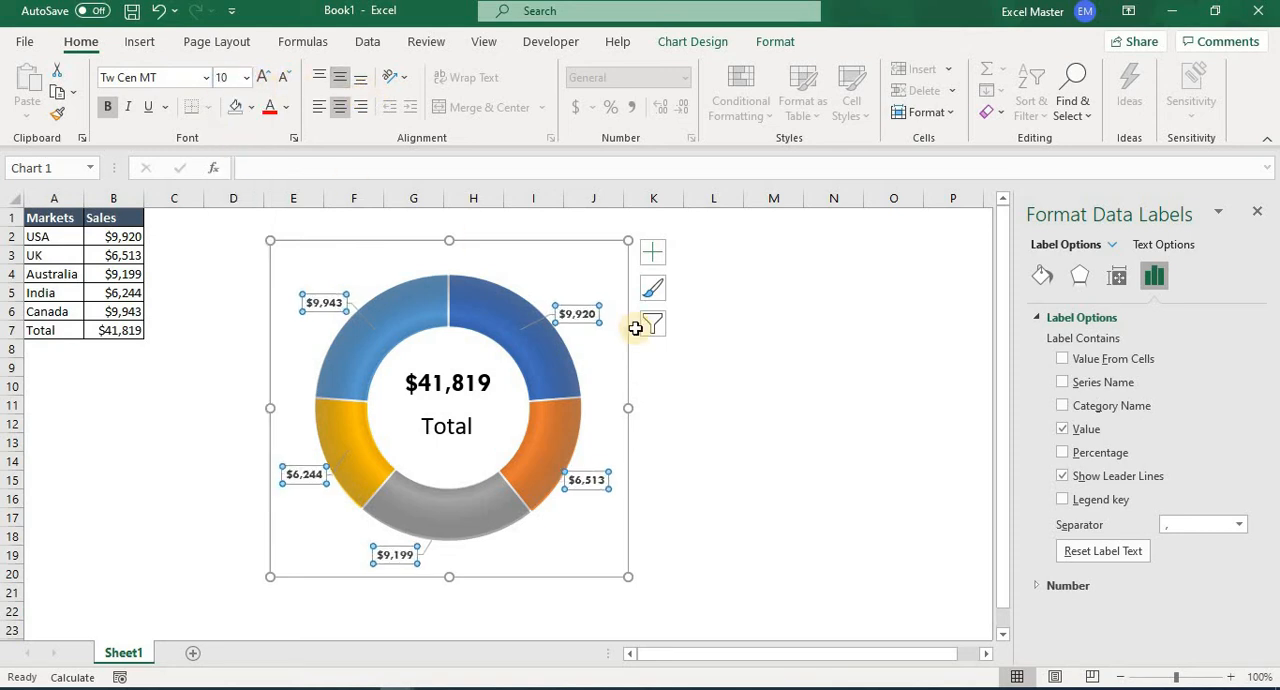
pyautogui.click(1063, 406)
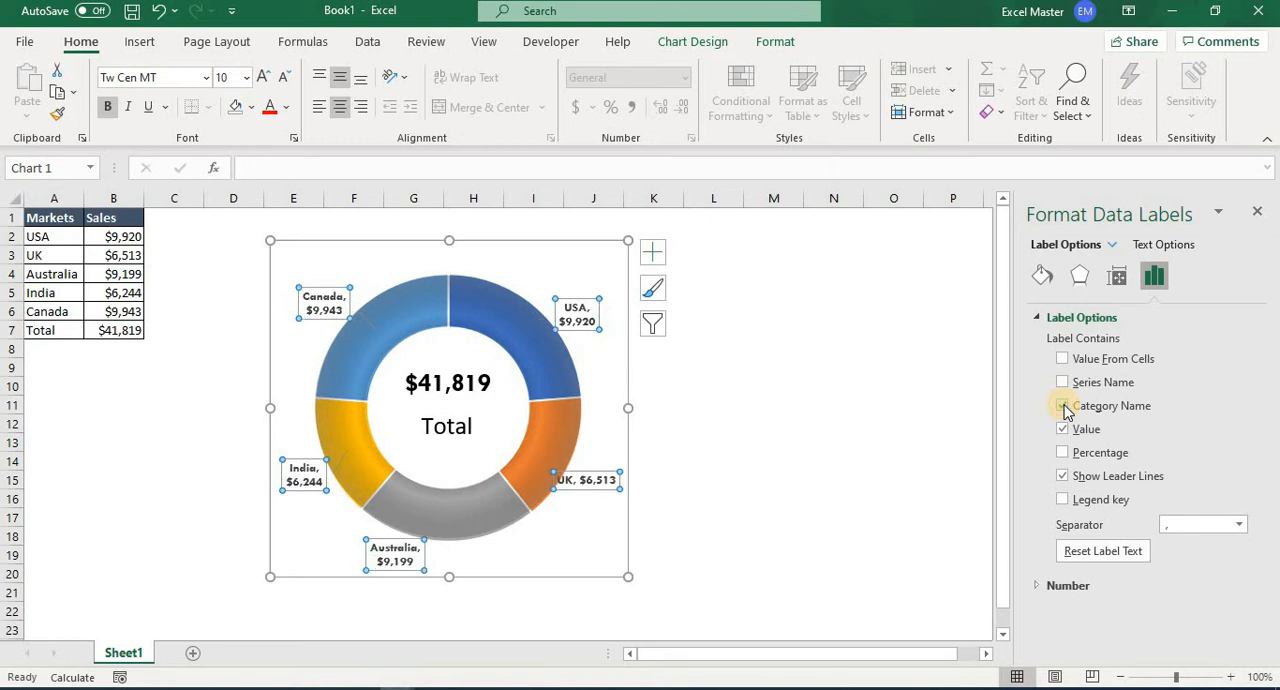
pyautogui.click(748, 447)
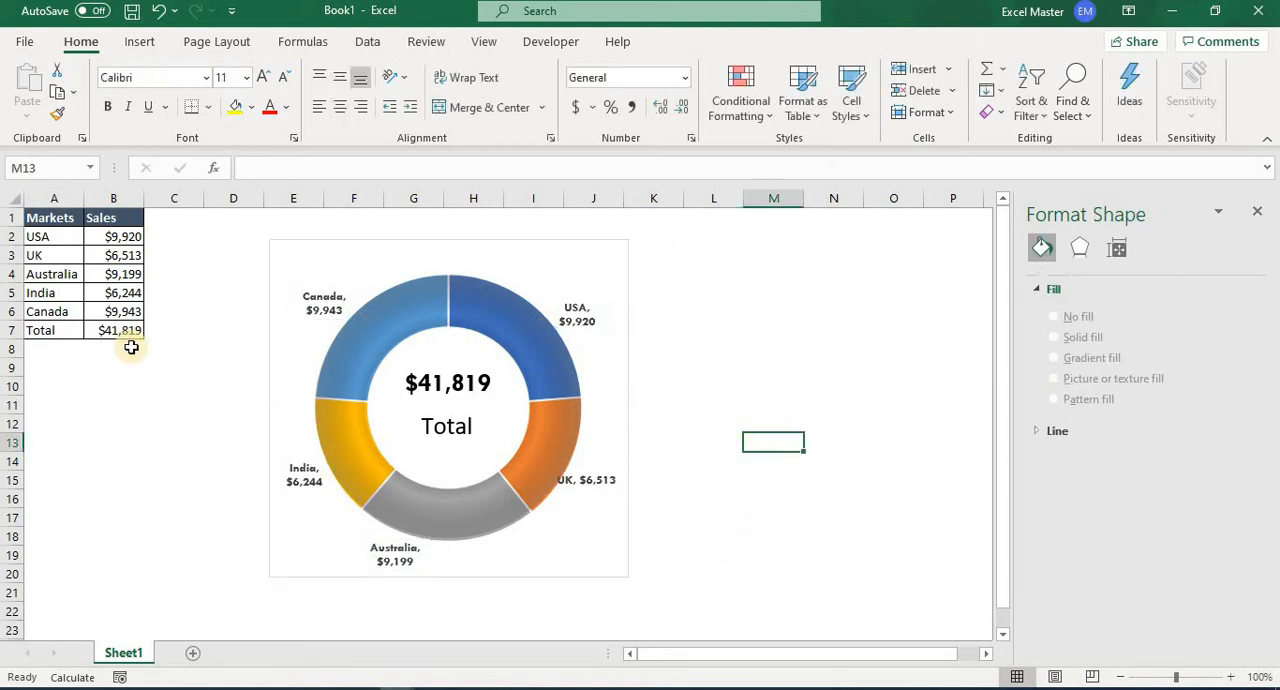
# Recalculate the random sales values several times to check how the chart, its labels and the linked total update.
pyautogui.click(122, 274)
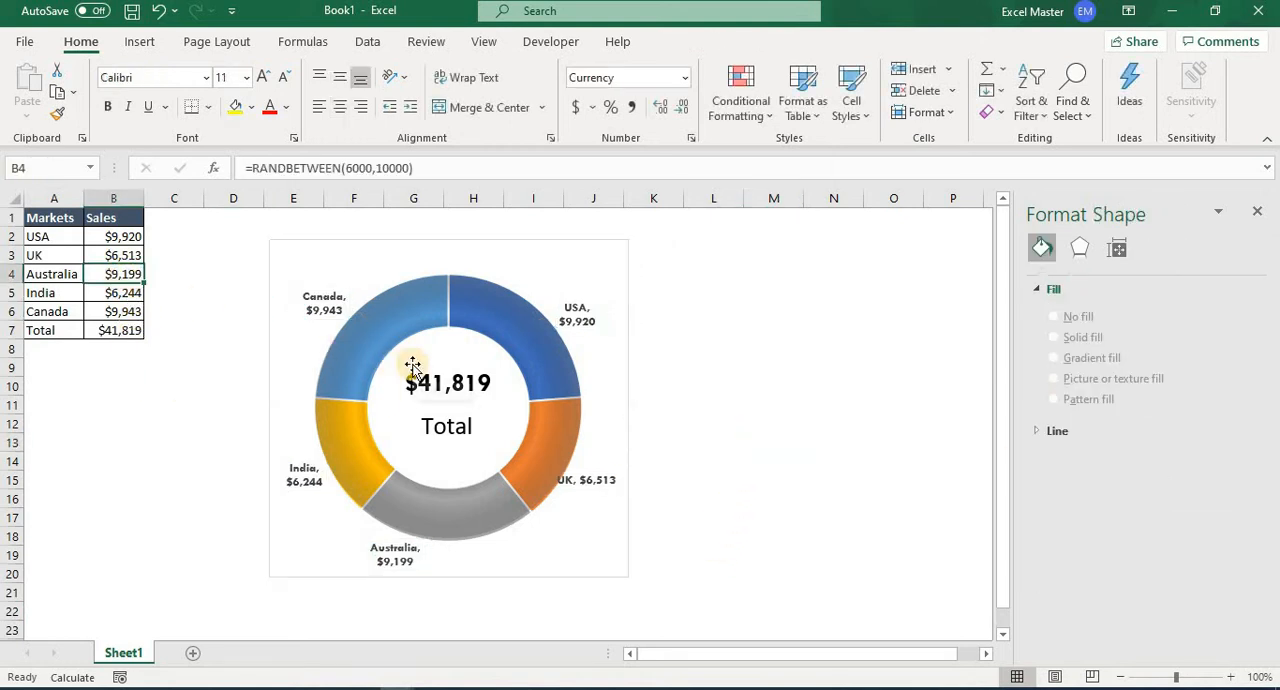
pyautogui.press('F9')
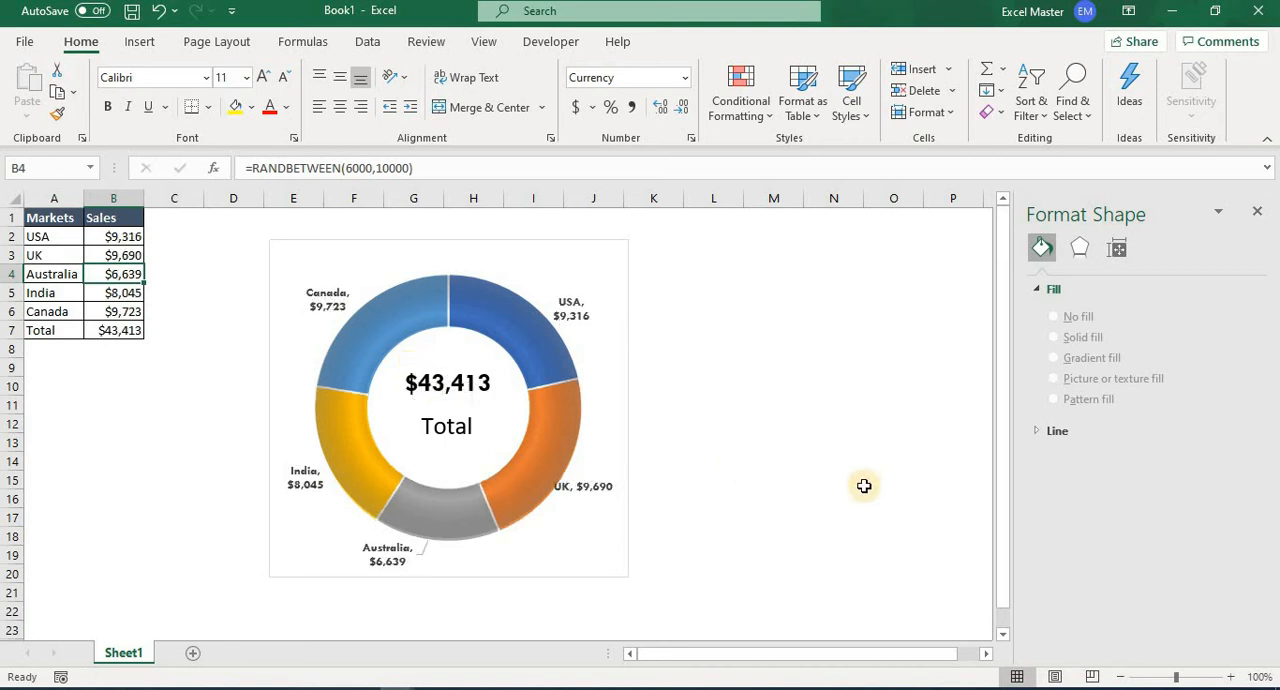
pyautogui.press('F9')
pyautogui.press('F9')
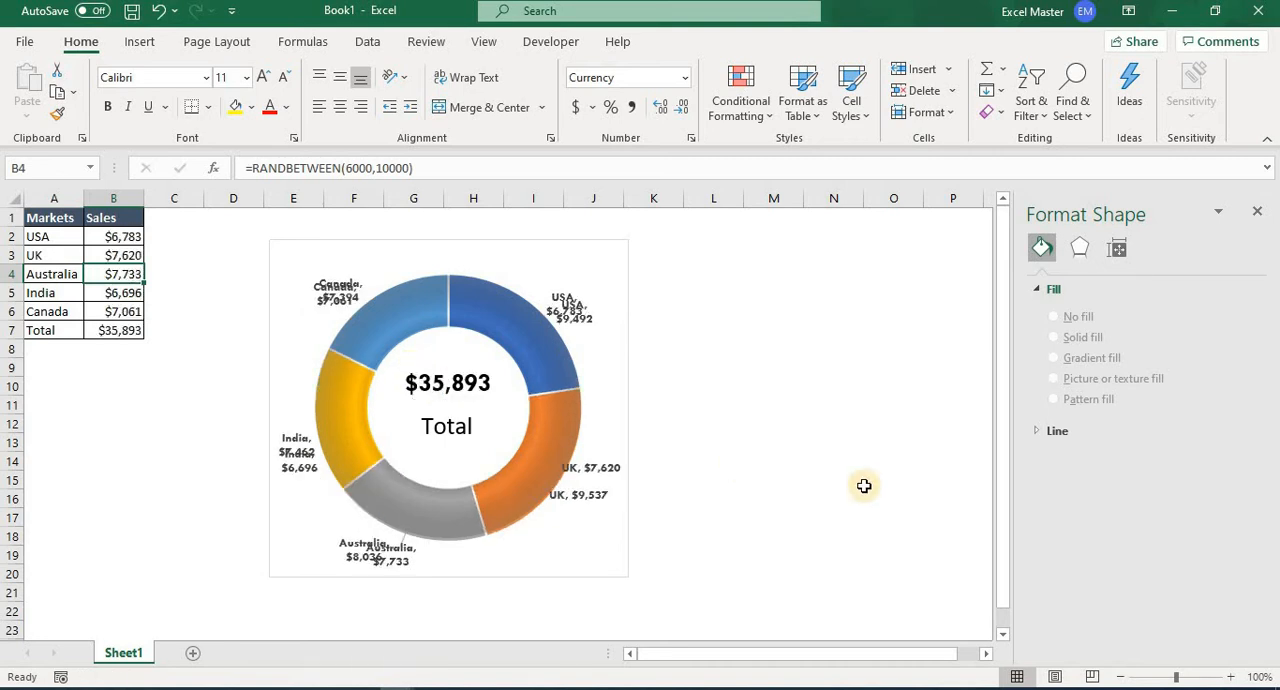
pyautogui.press('F9')
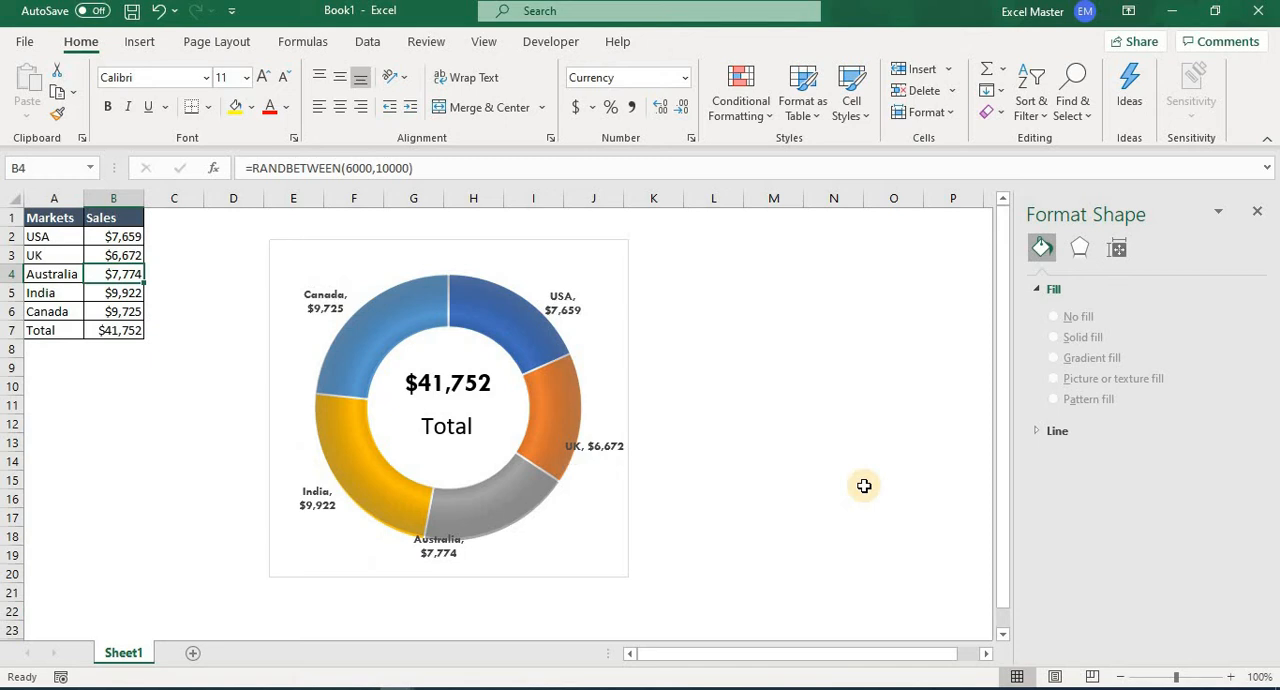
# Give the chart area a solid grey border line with a width of 1.75 pt.
pyautogui.click(612, 246)
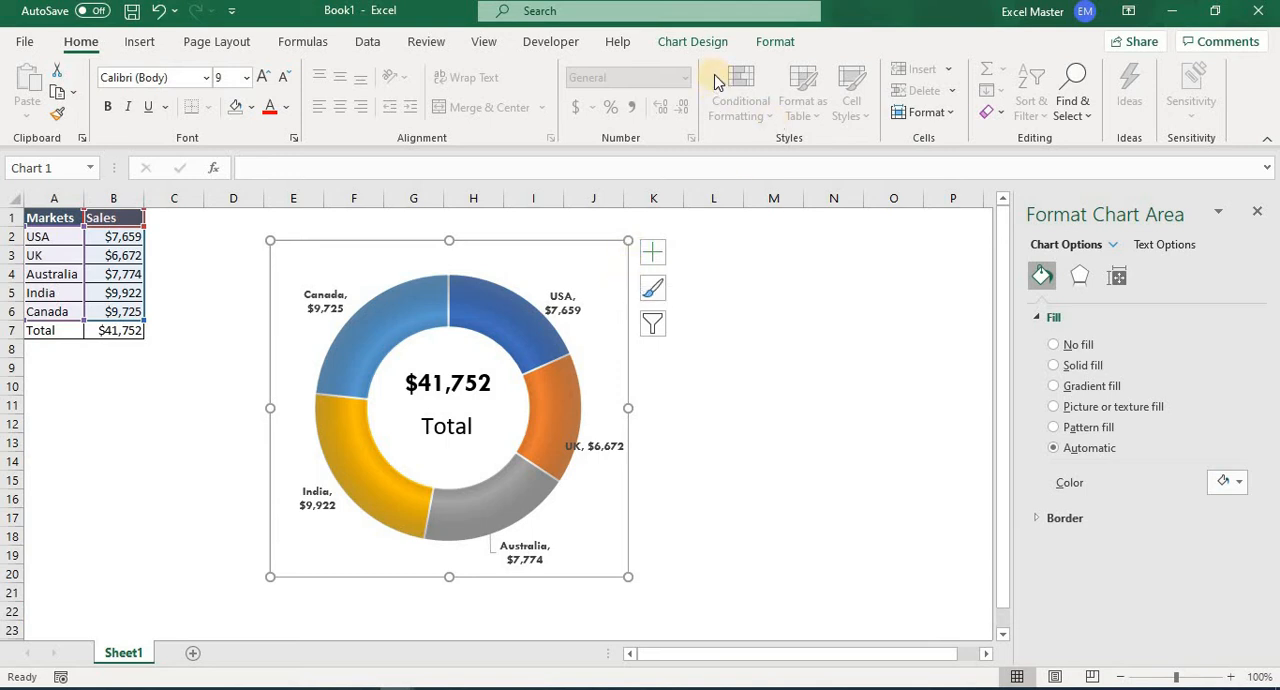
pyautogui.click(700, 44)
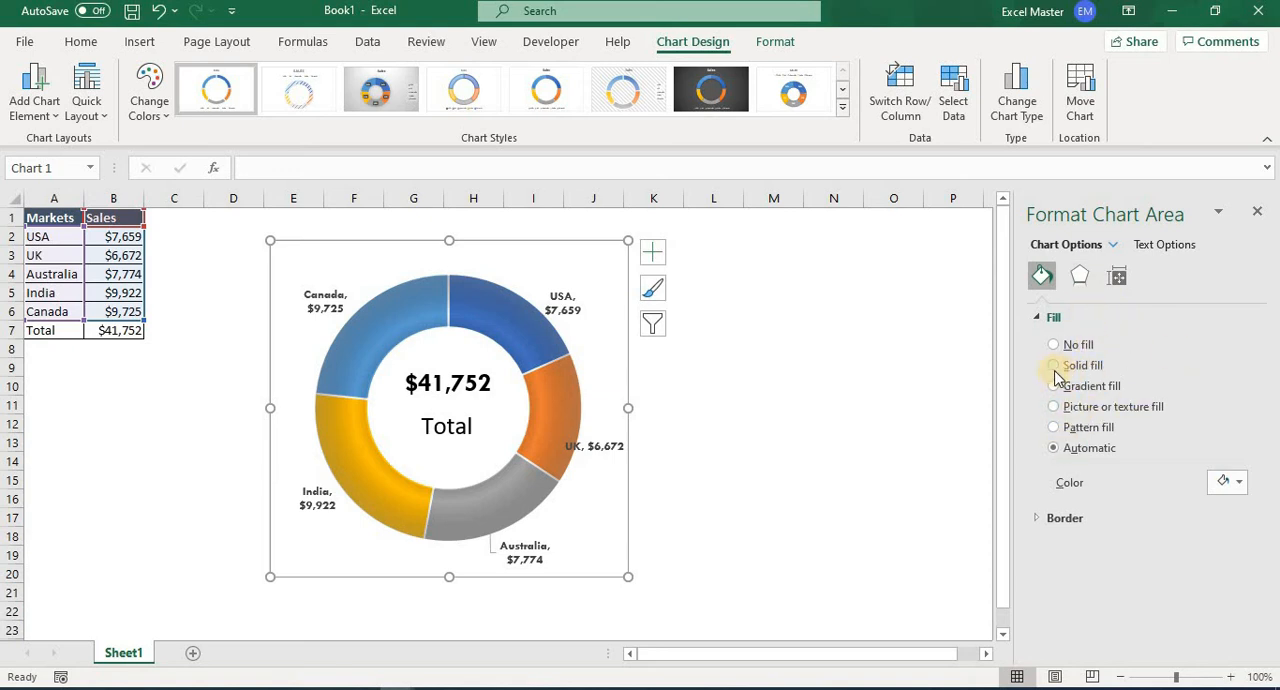
pyautogui.click(1062, 530)
pyautogui.scroll(-3, 1255, 520)
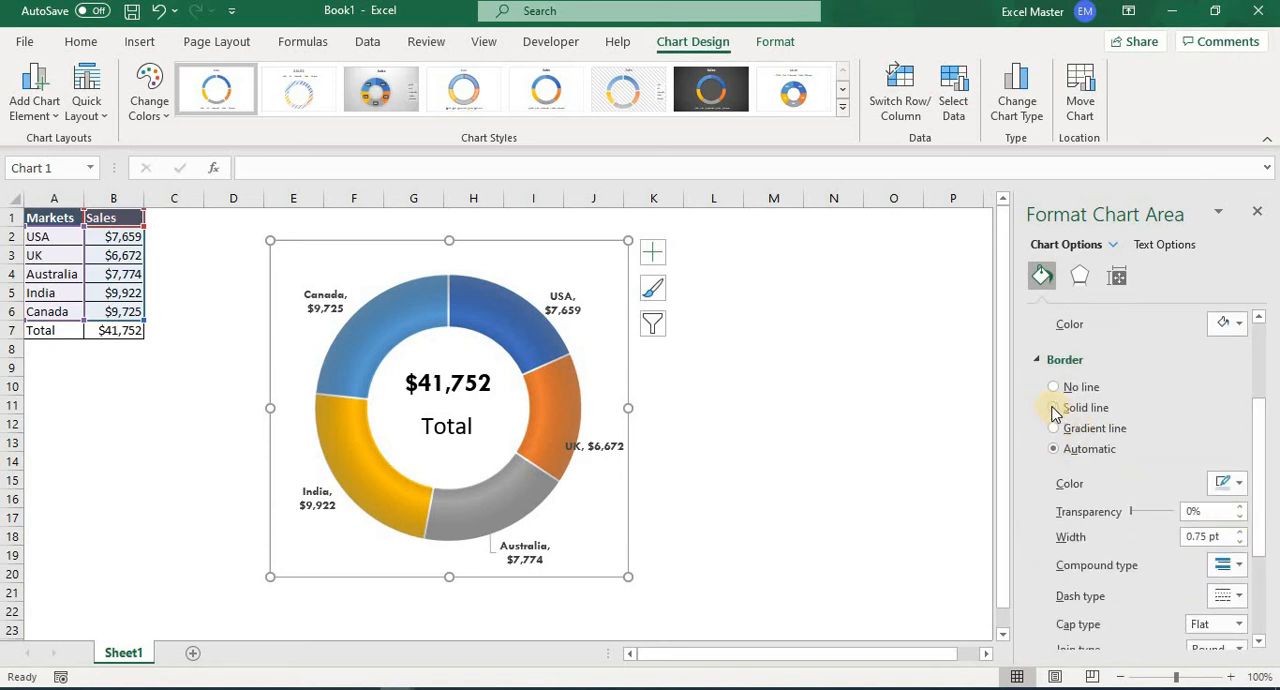
pyautogui.click(1053, 408)
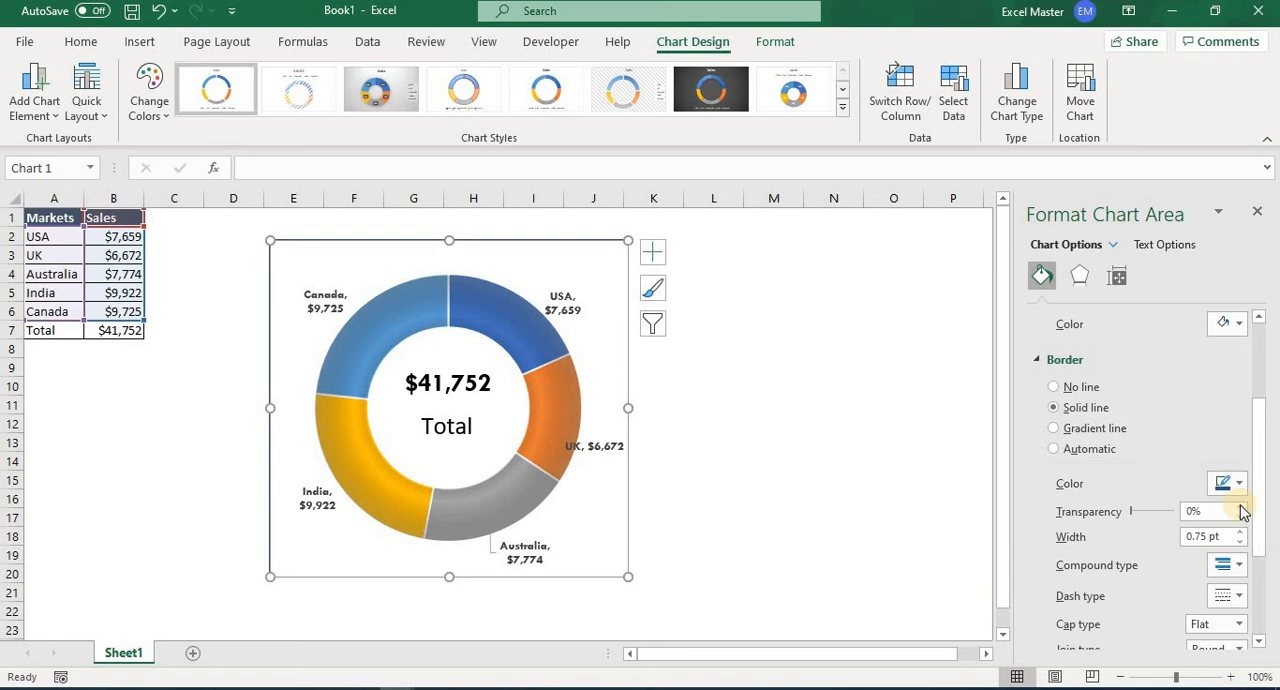
pyautogui.click(1239, 485)
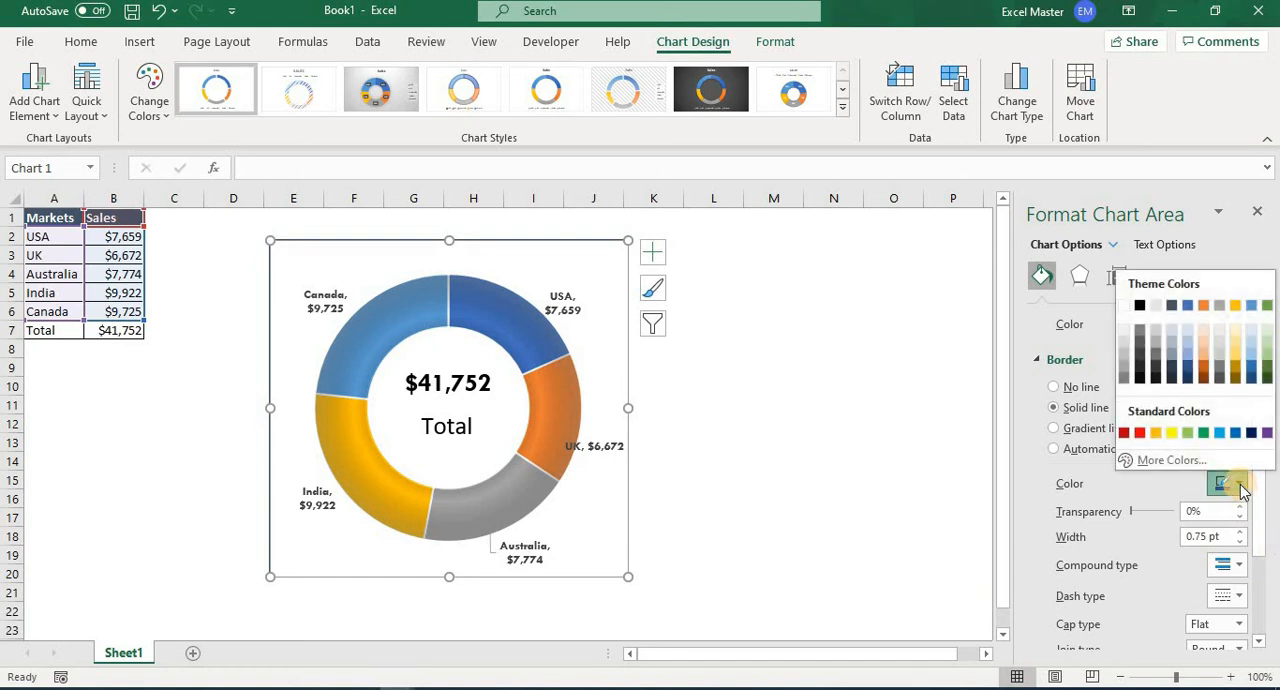
pyautogui.click(1123, 370)
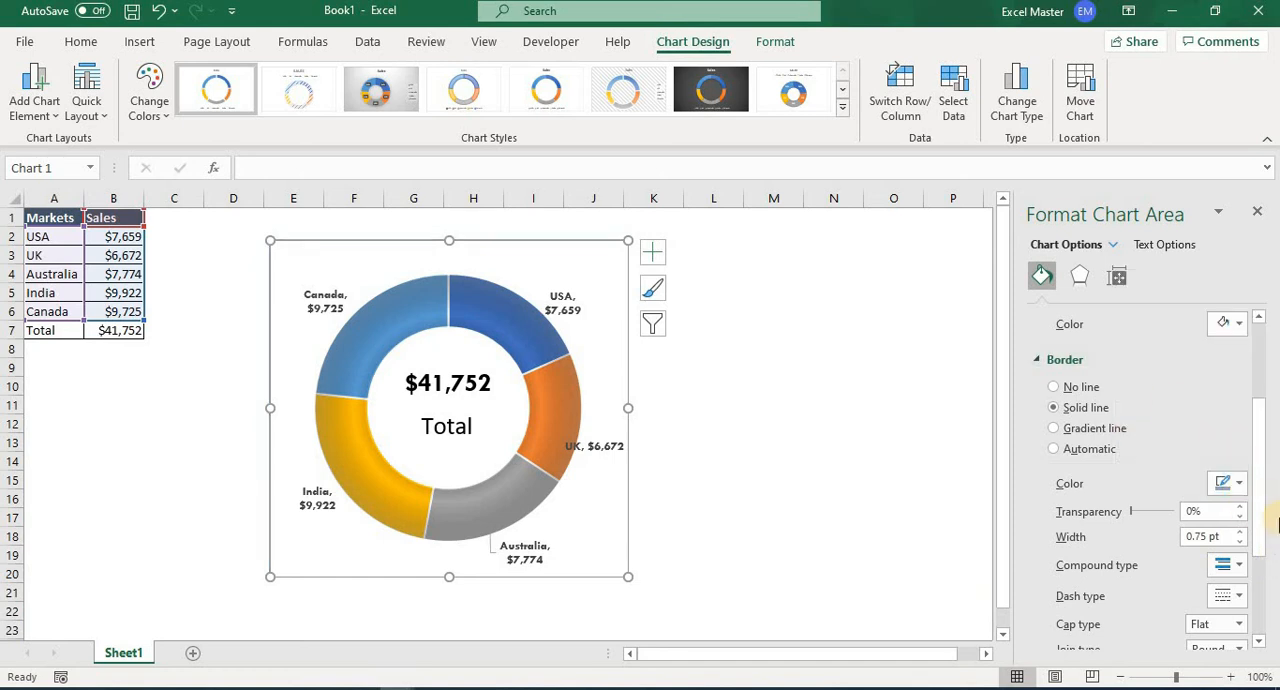
pyautogui.click(1240, 533)
pyautogui.click(1240, 533)
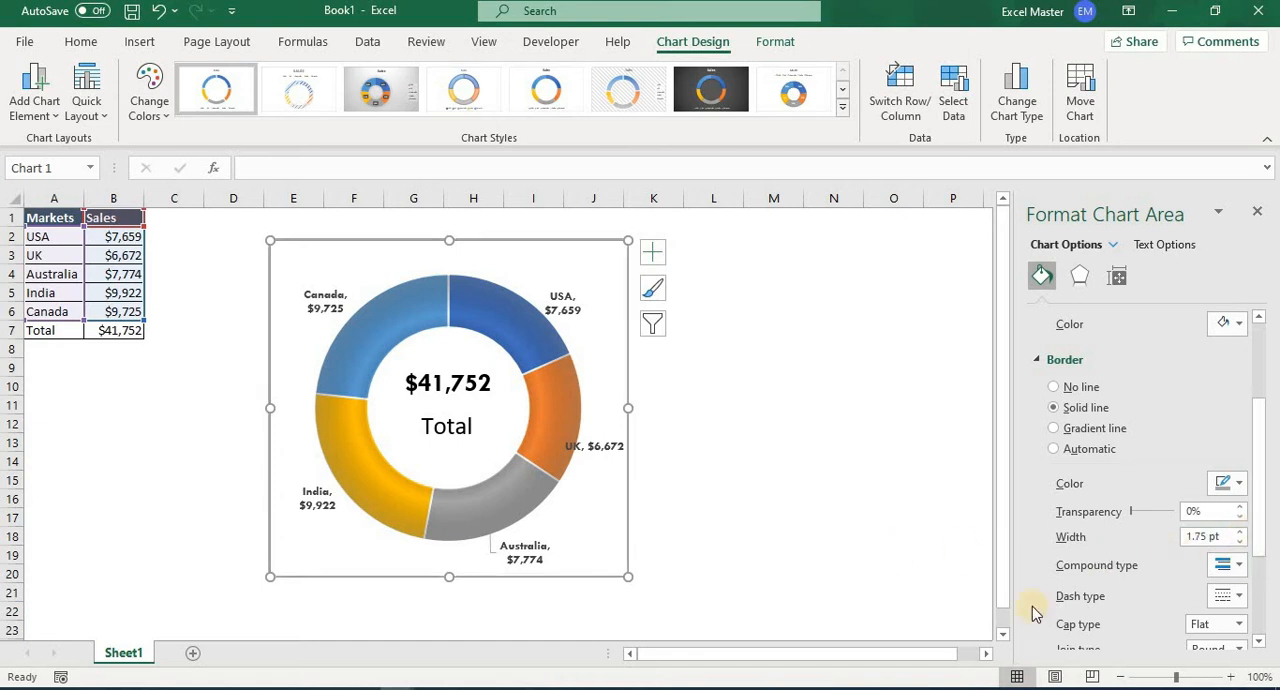
# Apply the outer Offset: Bottom shadow preset to the chart area and deselect the chart.
pyautogui.click(1079, 276)
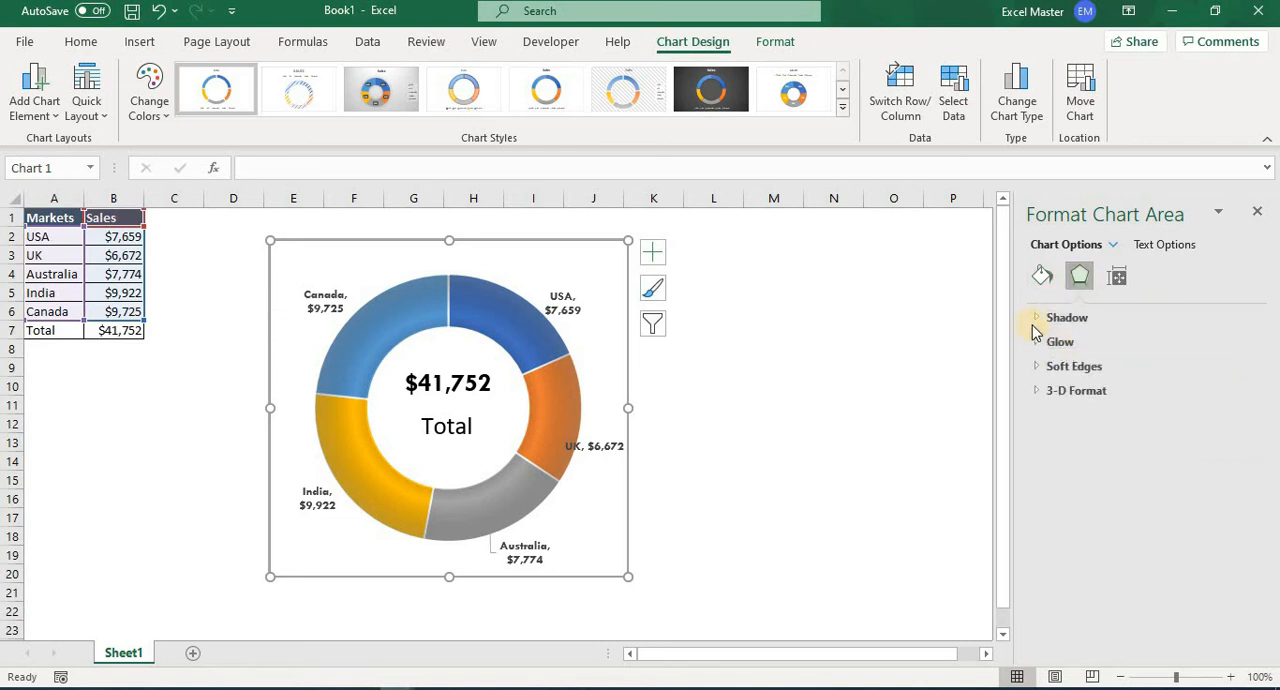
pyautogui.click(1035, 318)
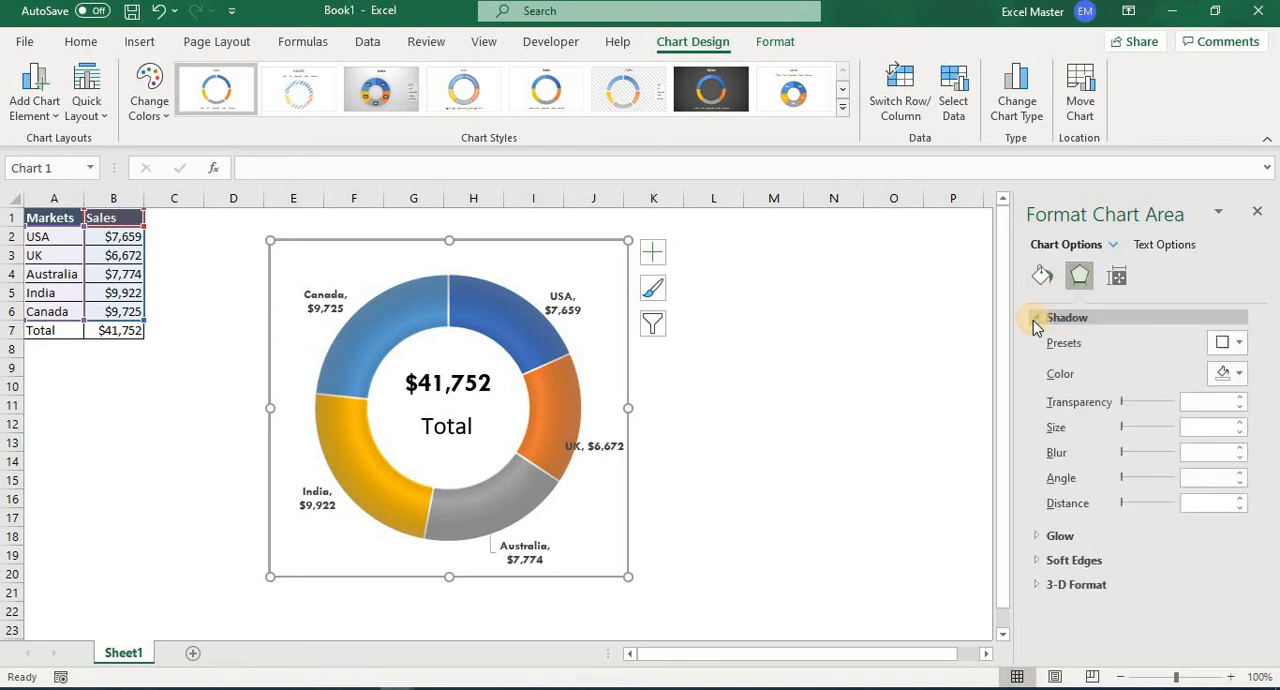
pyautogui.click(1230, 342)
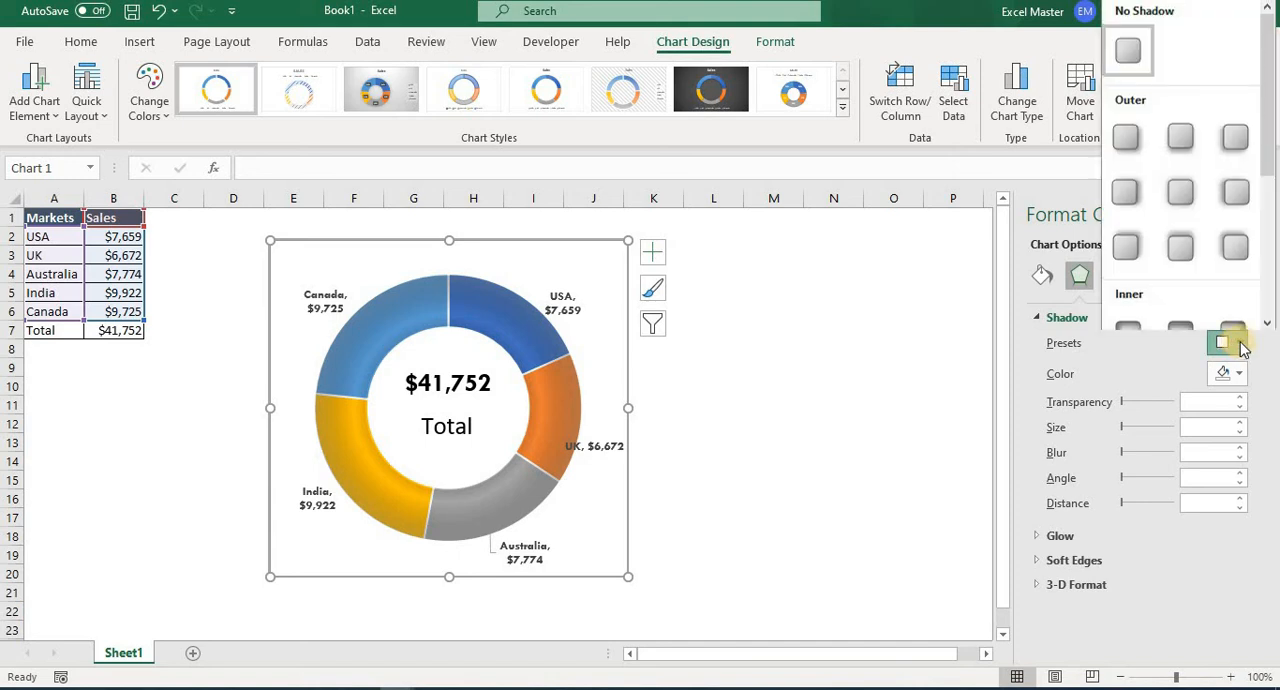
pyautogui.click(1181, 140)
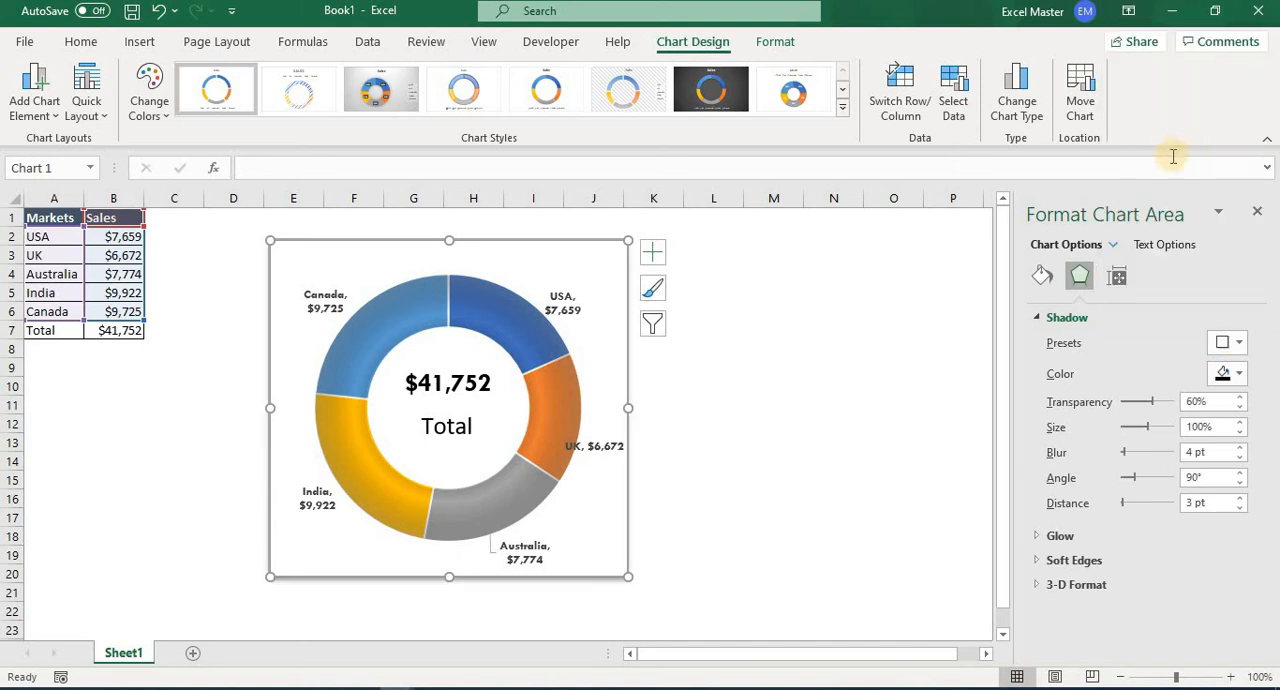
pyautogui.click(851, 400)
pyautogui.doubleClick(851, 400)
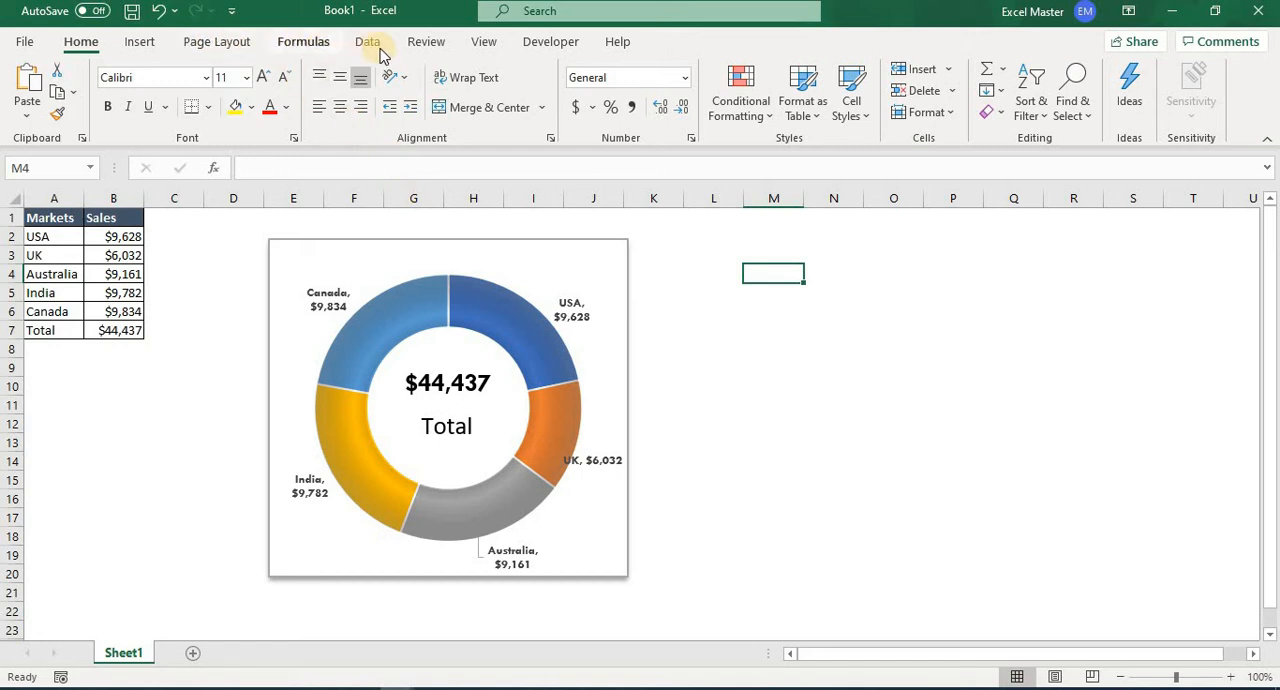
# Draw a diagonally rounded rectangle about 0.31" high, round its other corners, widen it to about 2.75" and place it over the chart's upper edge.
pyautogui.click(141, 42)
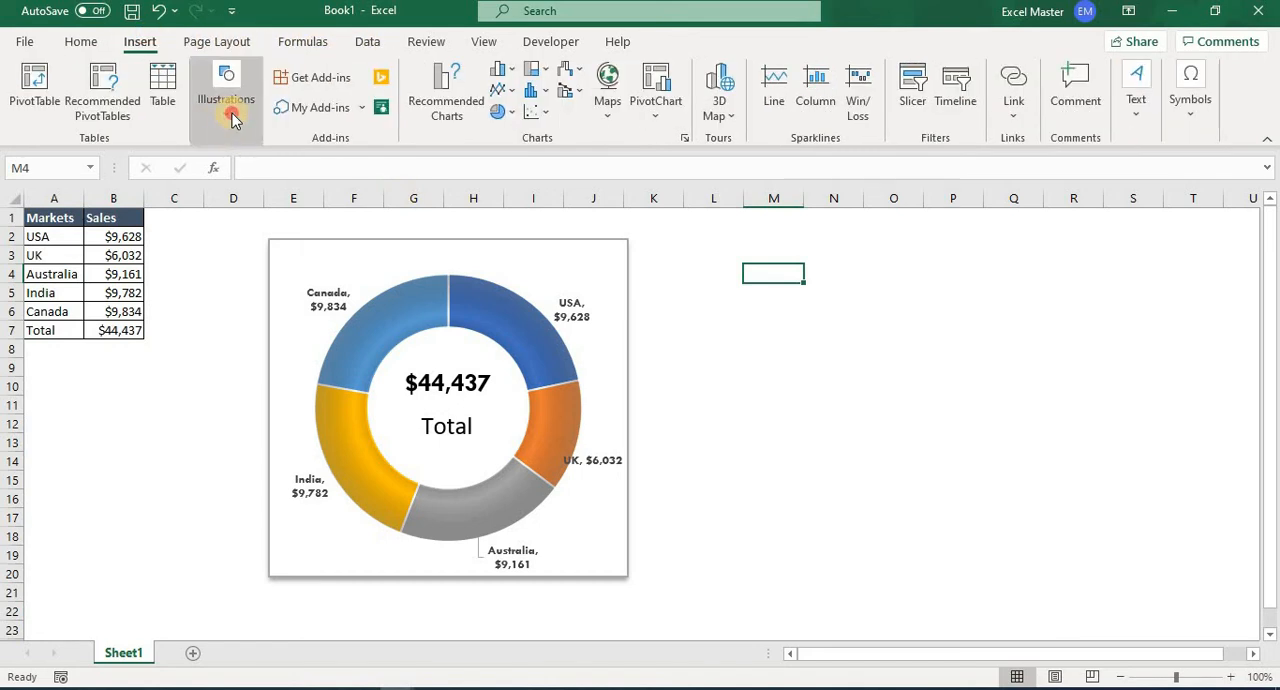
pyautogui.click(231, 115)
pyautogui.click(260, 200)
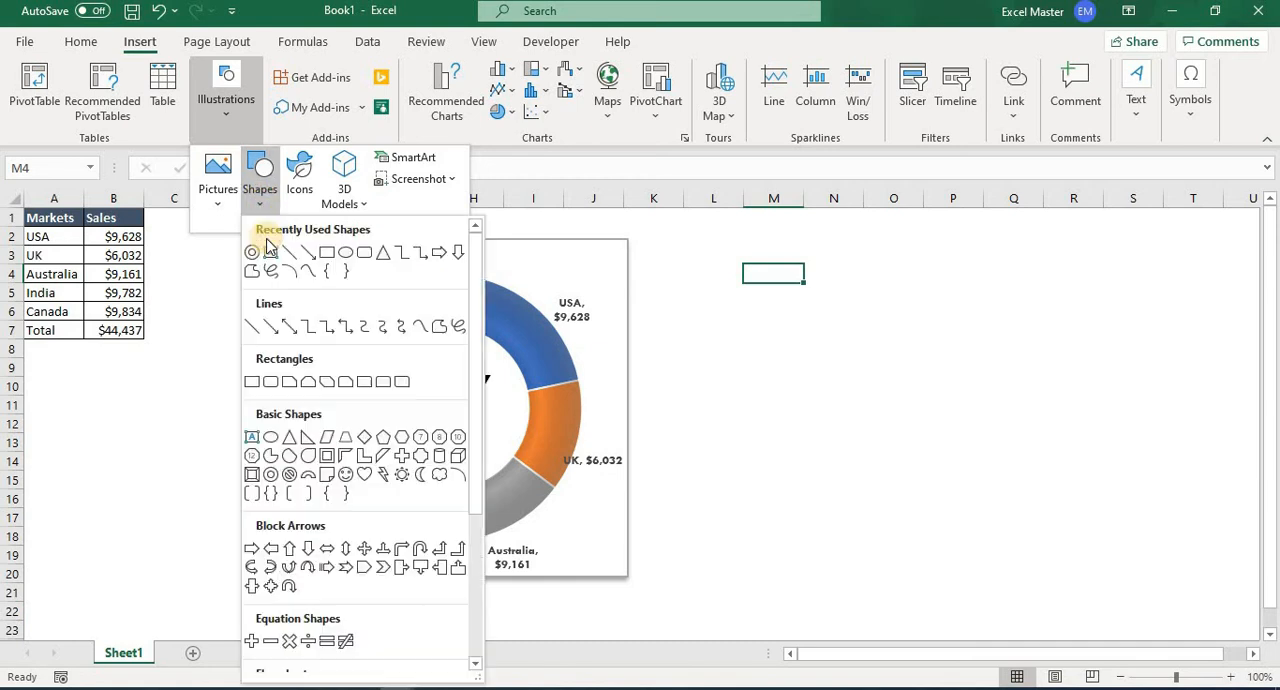
pyautogui.click(400, 384)
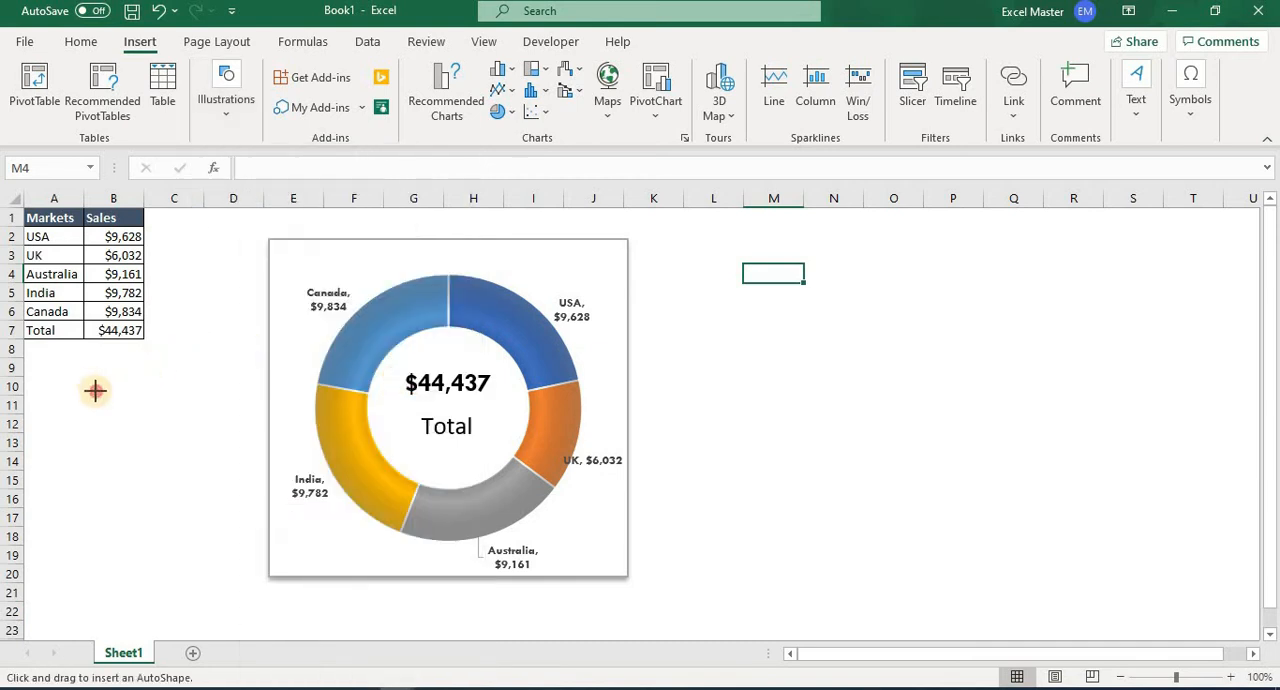
pyautogui.moveTo(90, 387); pyautogui.dragTo(257, 413)
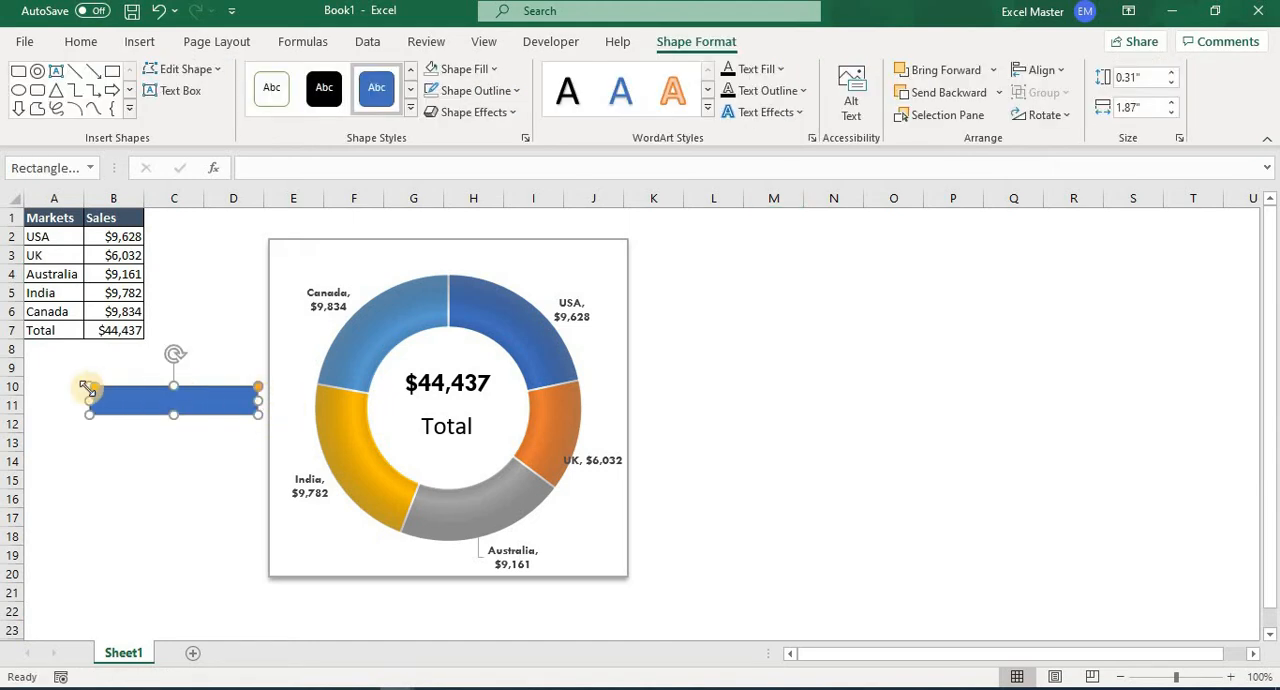
pyautogui.moveTo(93, 392); pyautogui.dragTo(150, 398)
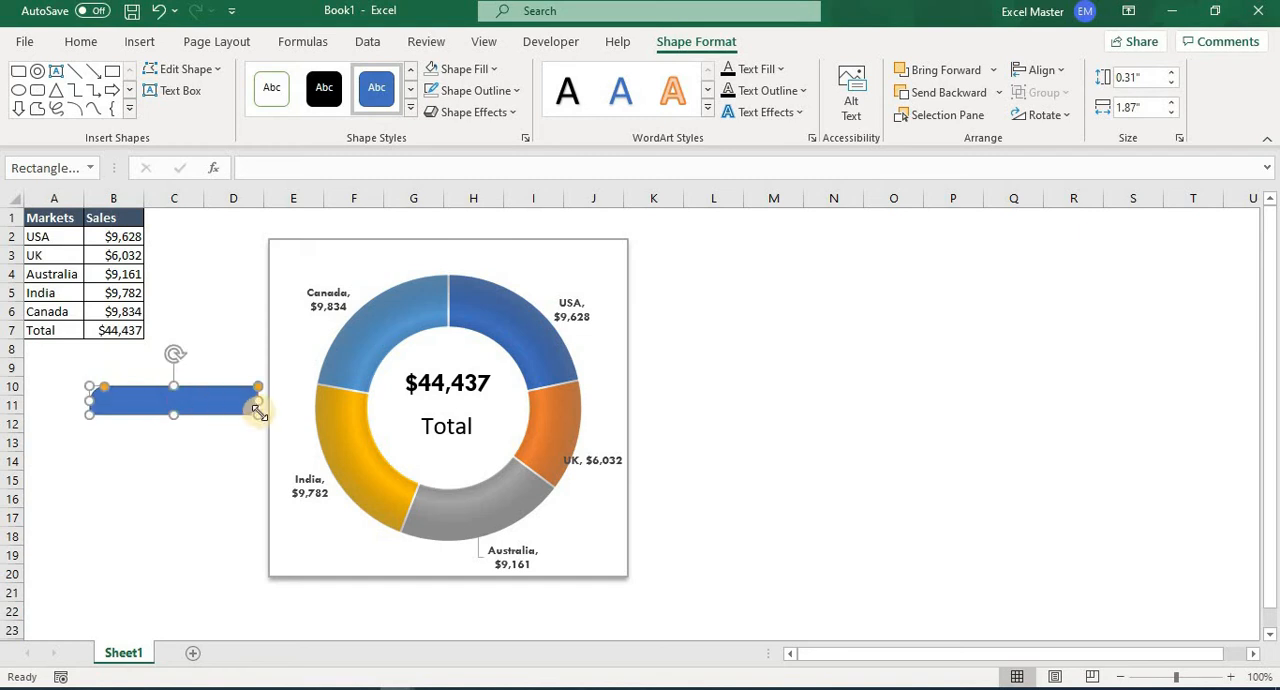
pyautogui.moveTo(258, 401); pyautogui.dragTo(459, 234)
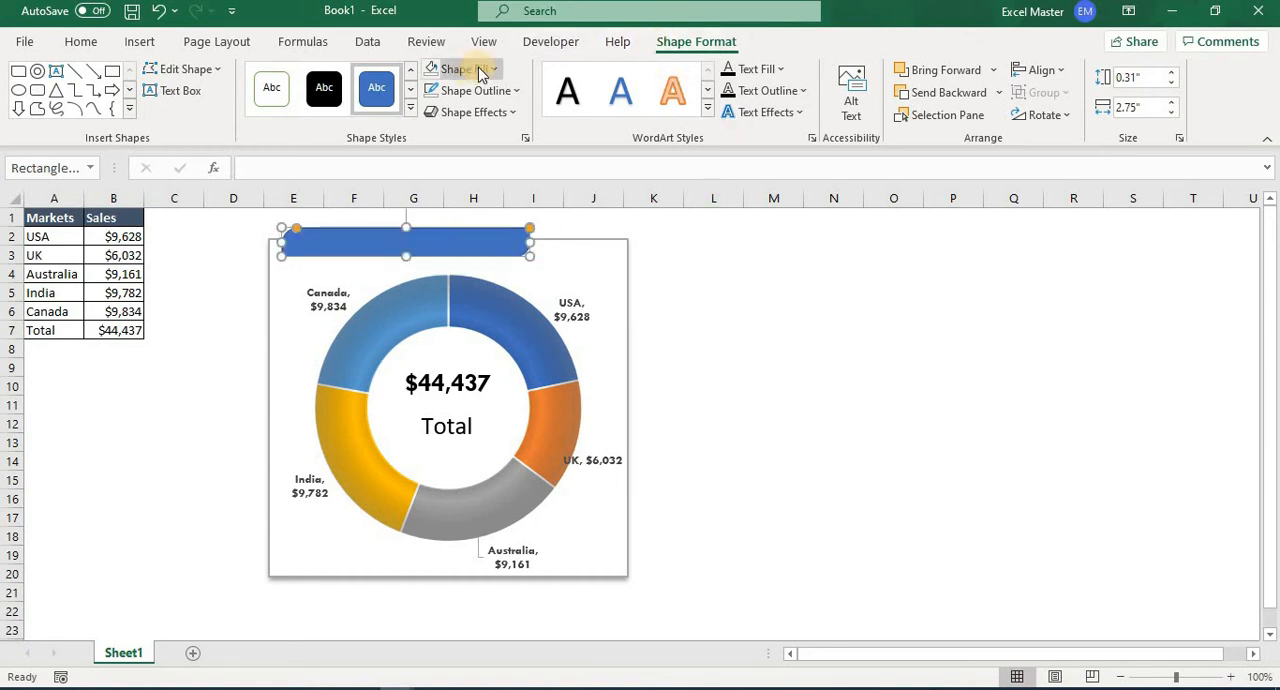
# Remove the title rectangle's outline and enter the text "Hollow Circle Chart in Excel" in it.
pyautogui.click(509, 89)
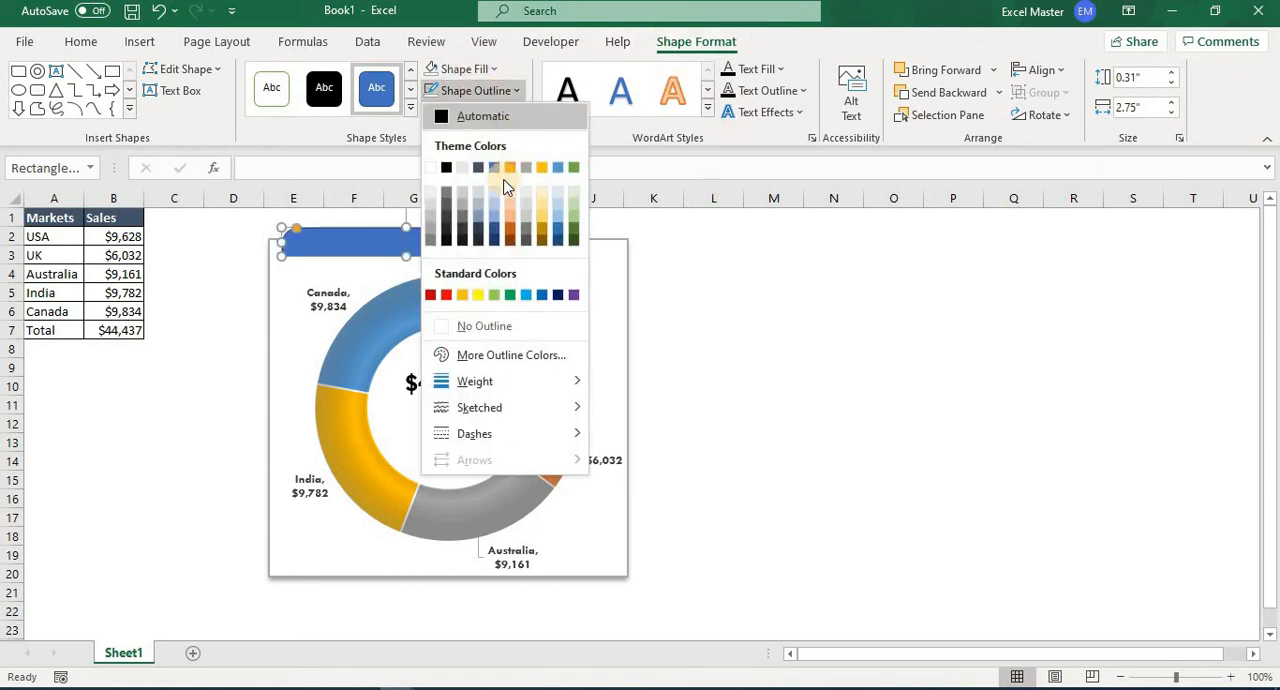
pyautogui.click(490, 328)
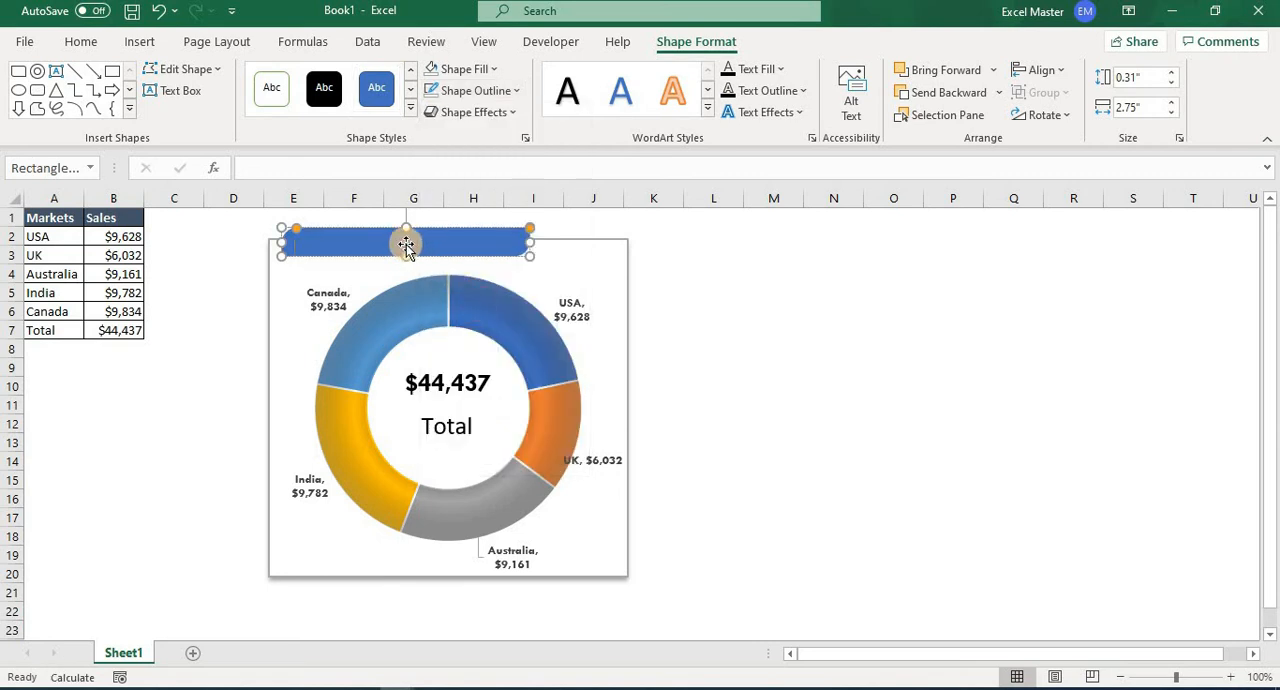
pyautogui.write('Hollow Circle Chart in Excel')
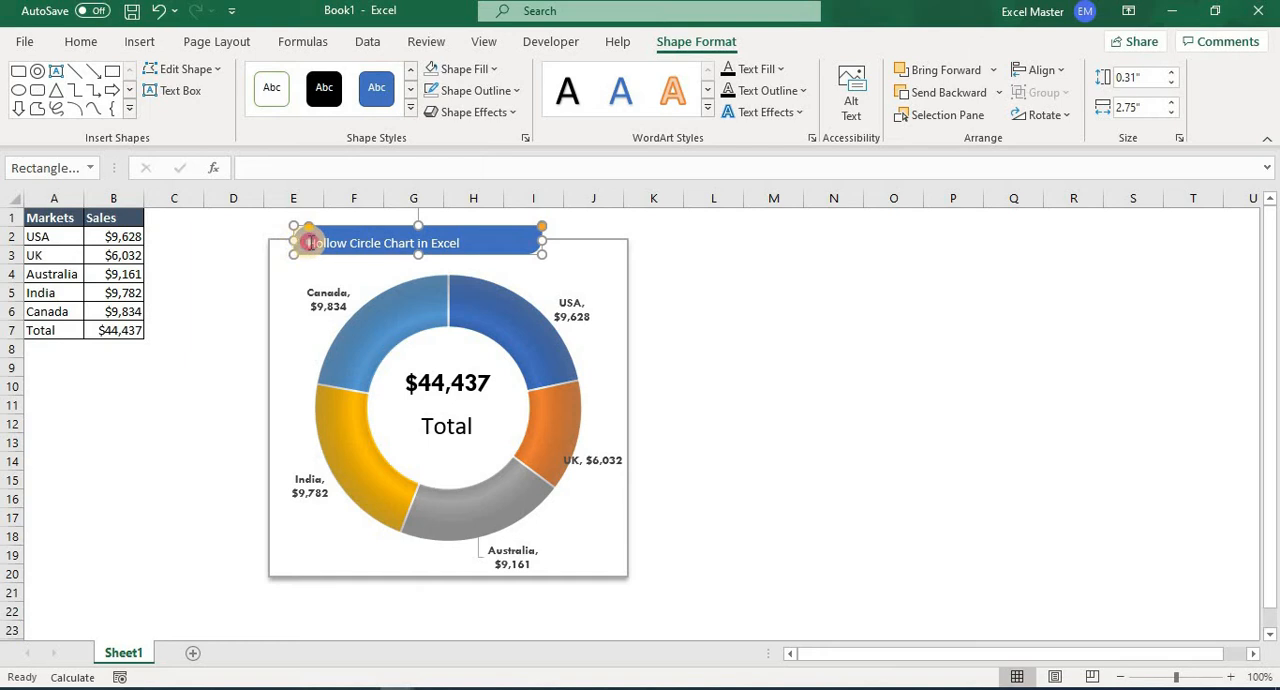
# Center the title text horizontally and vertically within the rectangle.
pyautogui.moveTo(310, 243); pyautogui.dragTo(462, 243)
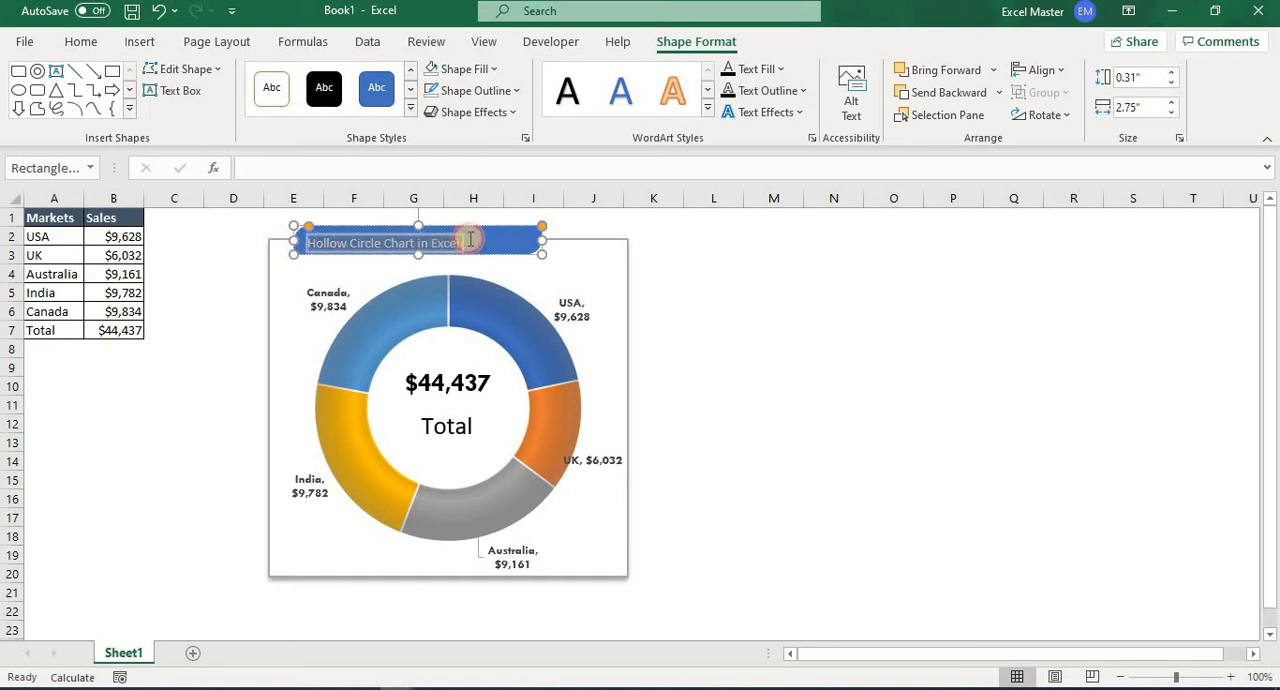
pyautogui.click(134, 41)
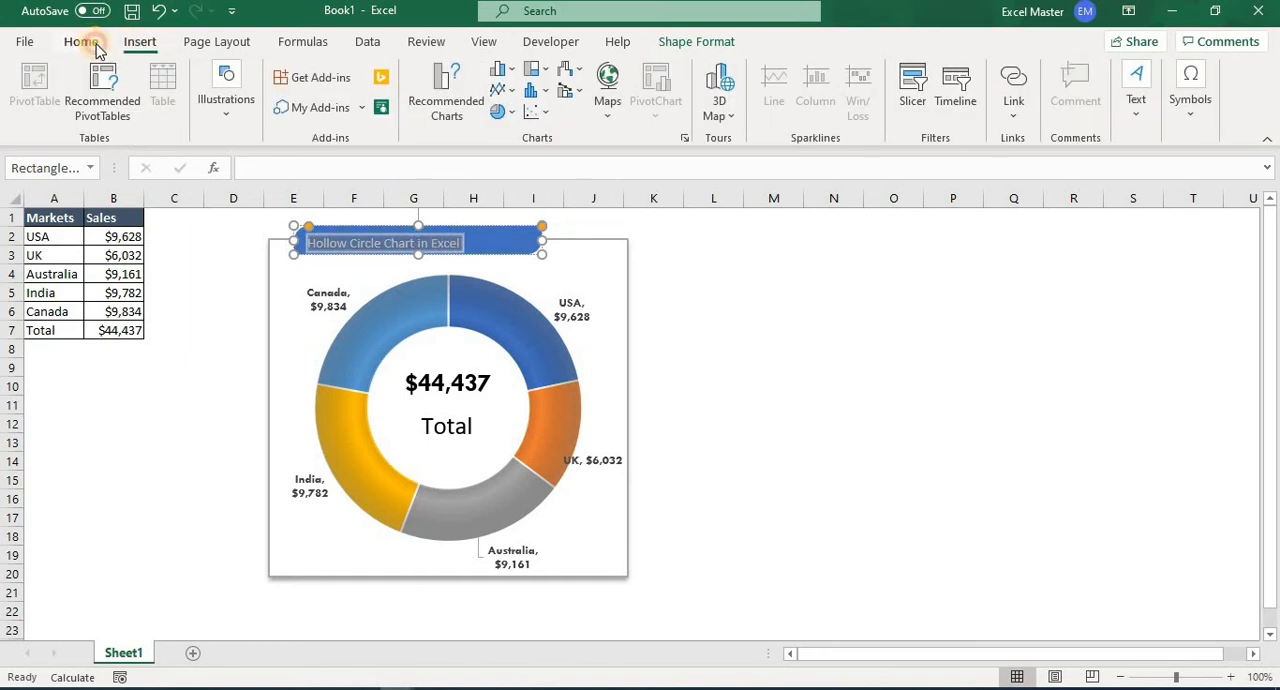
pyautogui.click(90, 43)
pyautogui.click(340, 106)
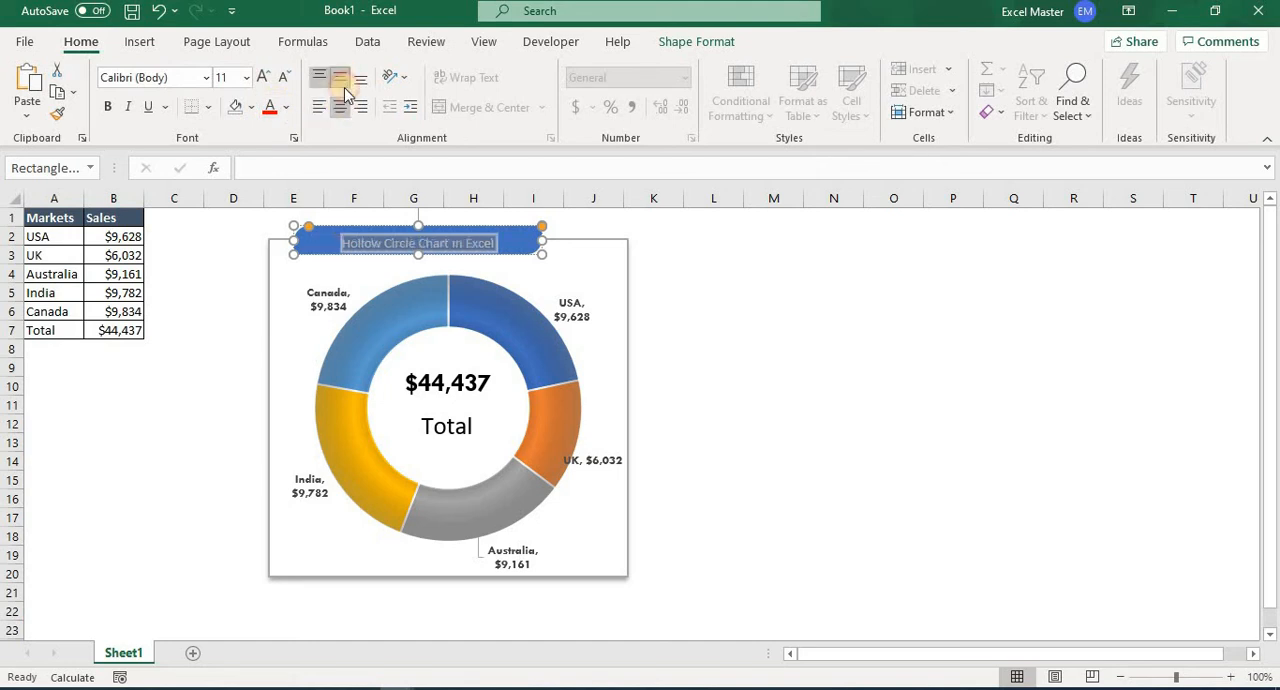
pyautogui.click(340, 80)
pyautogui.click(208, 78)
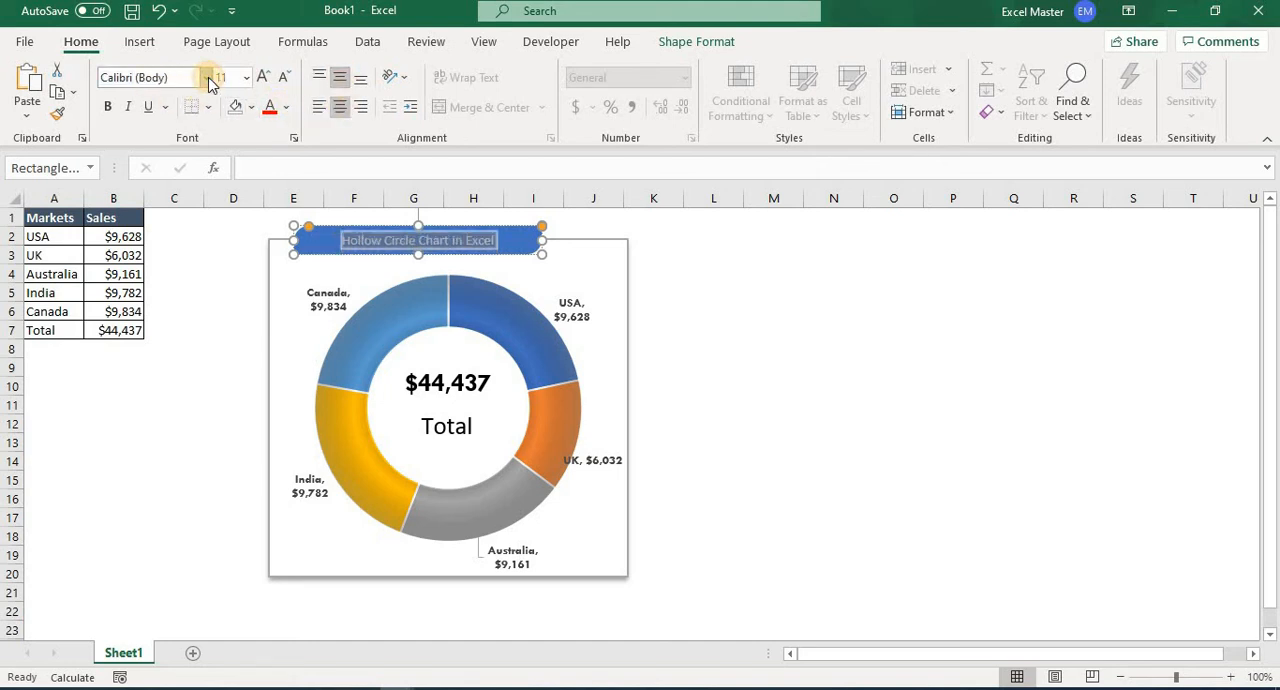
pyautogui.write('tw')
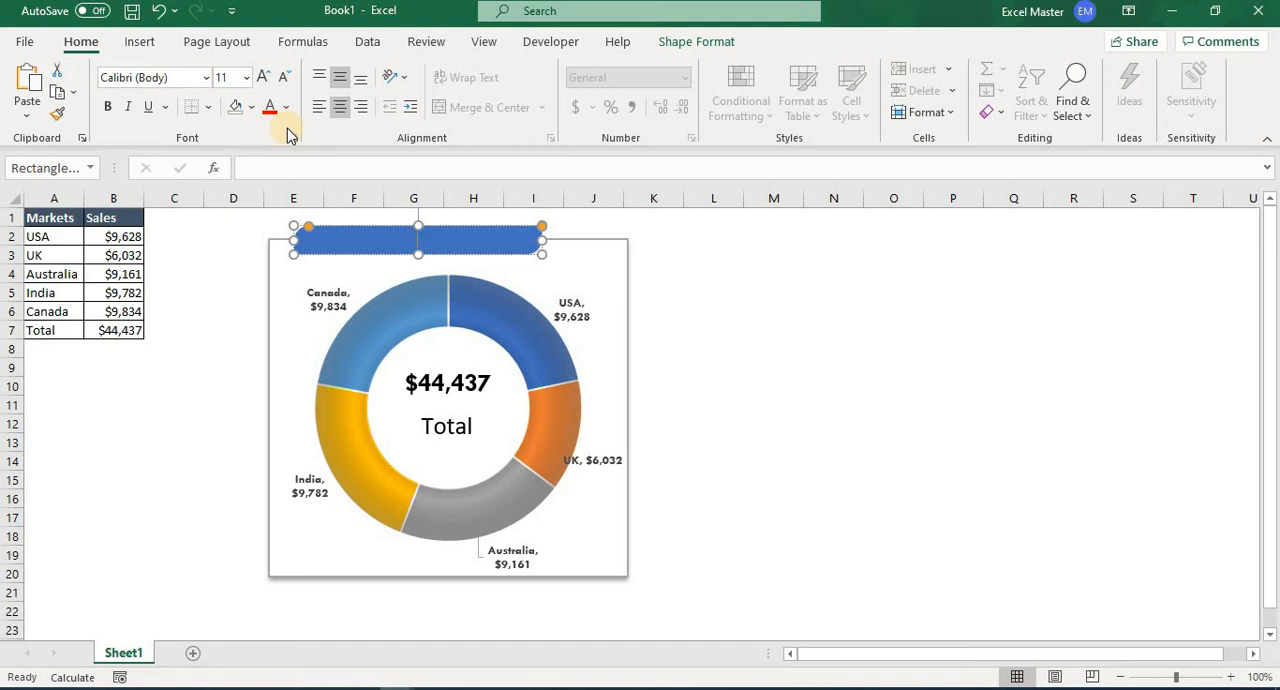
pyautogui.hotkey('ctrl', 'z')
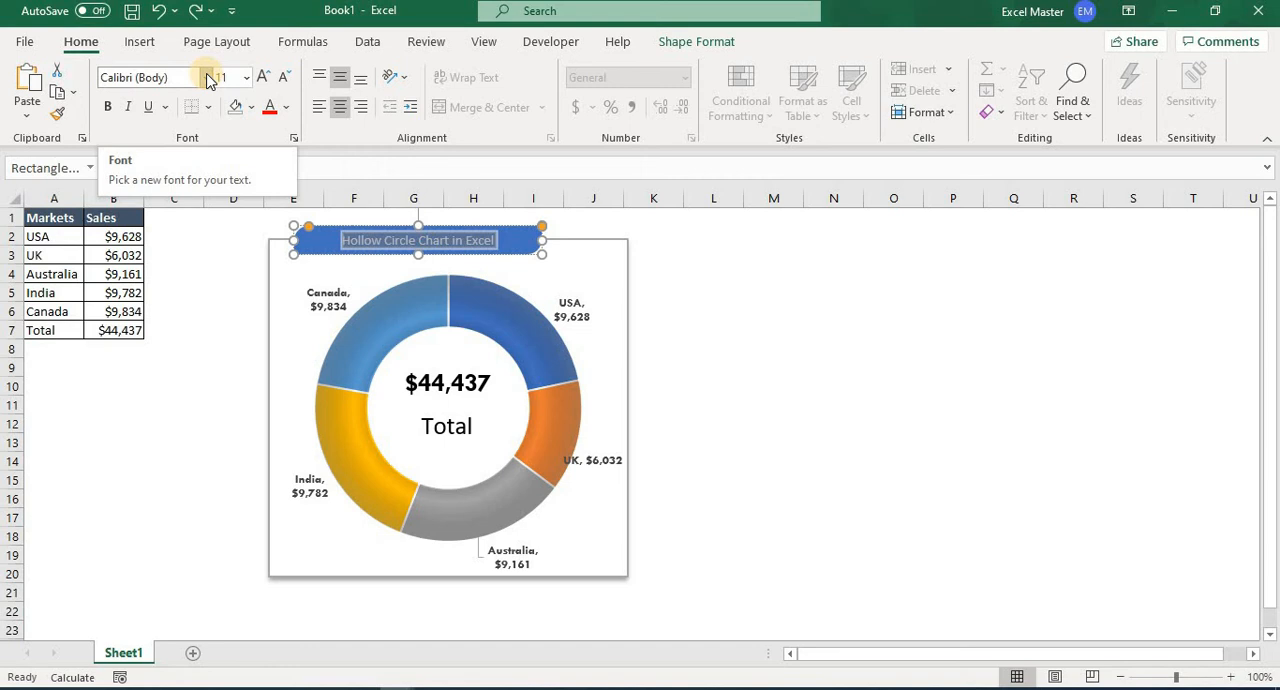
# Format the title text in Tw Cen MT at size 16 and deselect the shape.
pyautogui.click(208, 80)
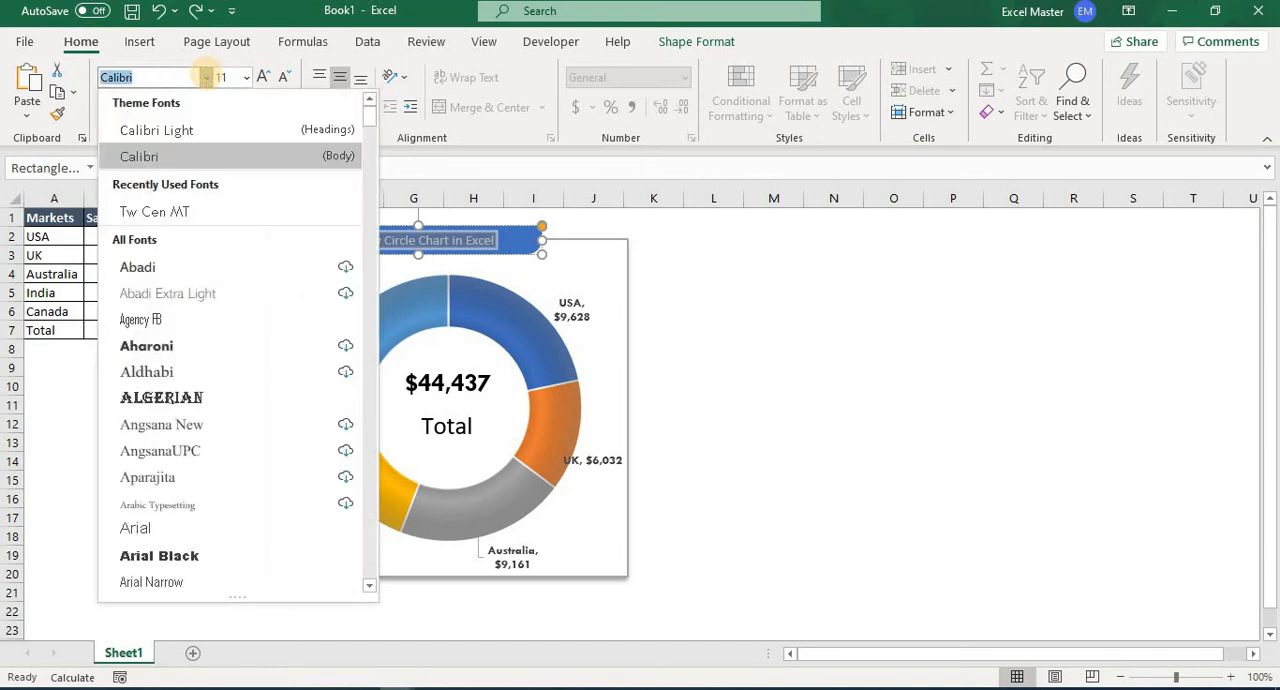
pyautogui.press('Down')
pyautogui.press('Return')
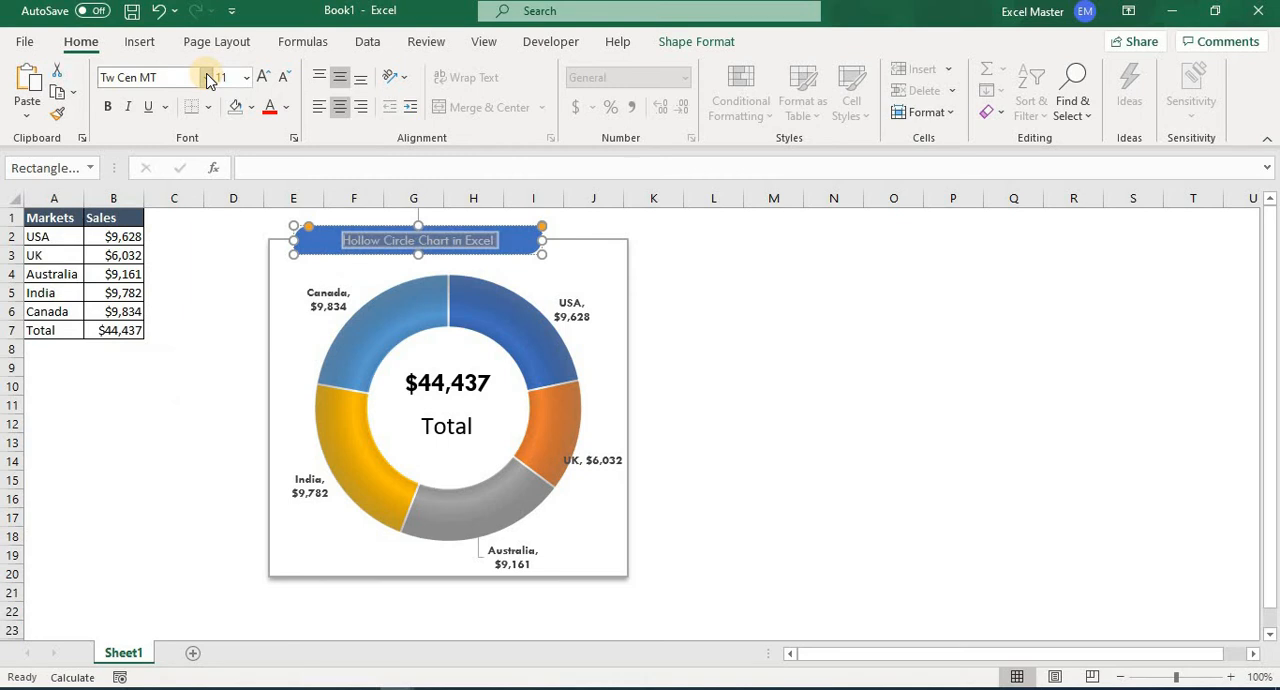
pyautogui.click(246, 77)
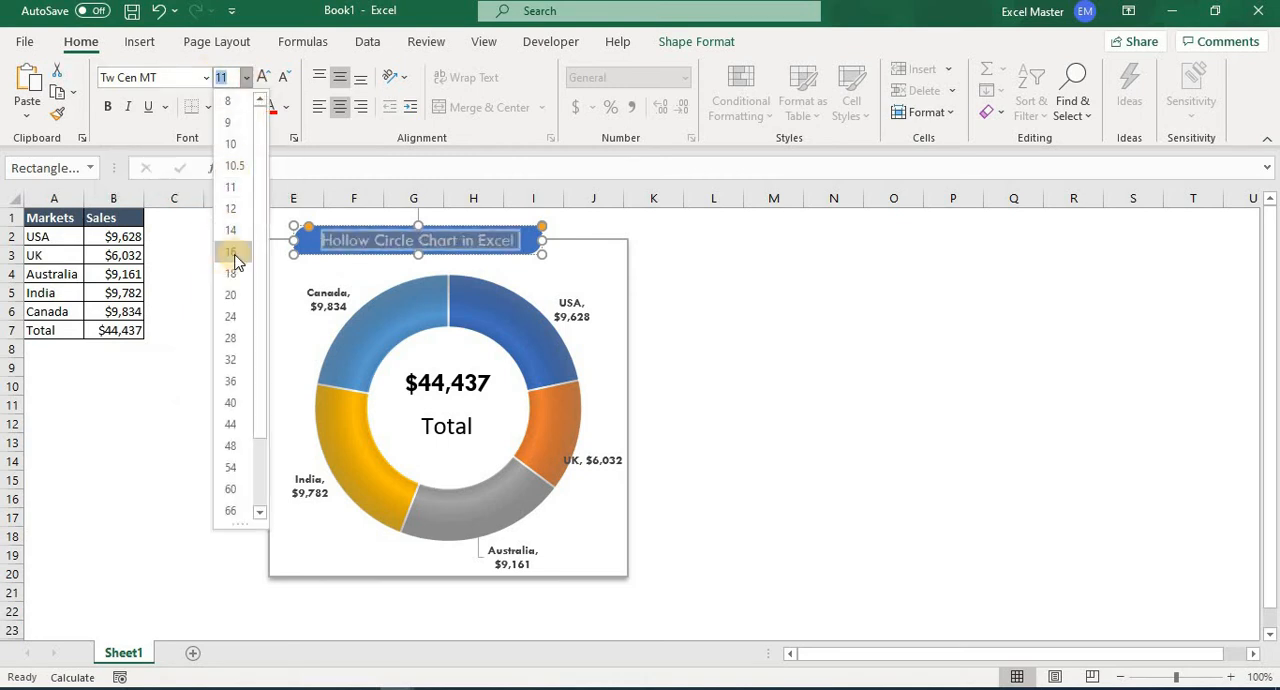
pyautogui.click(235, 256)
pyautogui.click(800, 347)
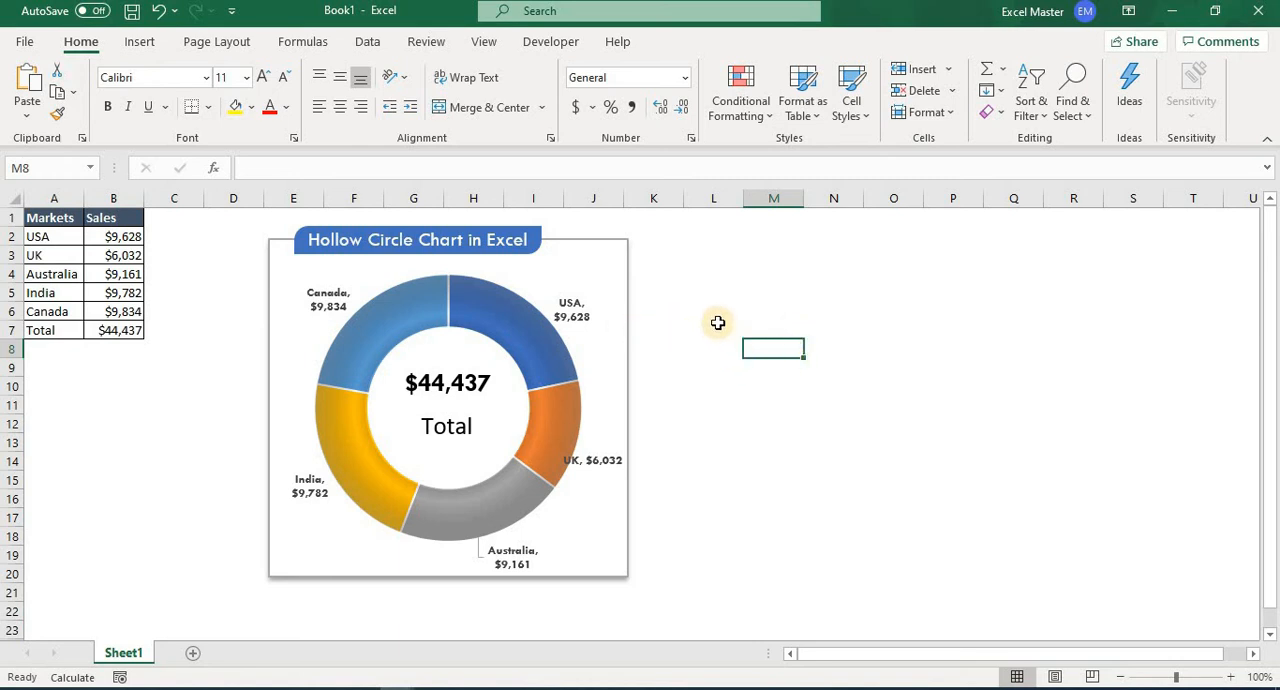
# Group the title banner, chart, gradient ring and Total text box into one object and move it closer to the data table.
pyautogui.click(510, 250)
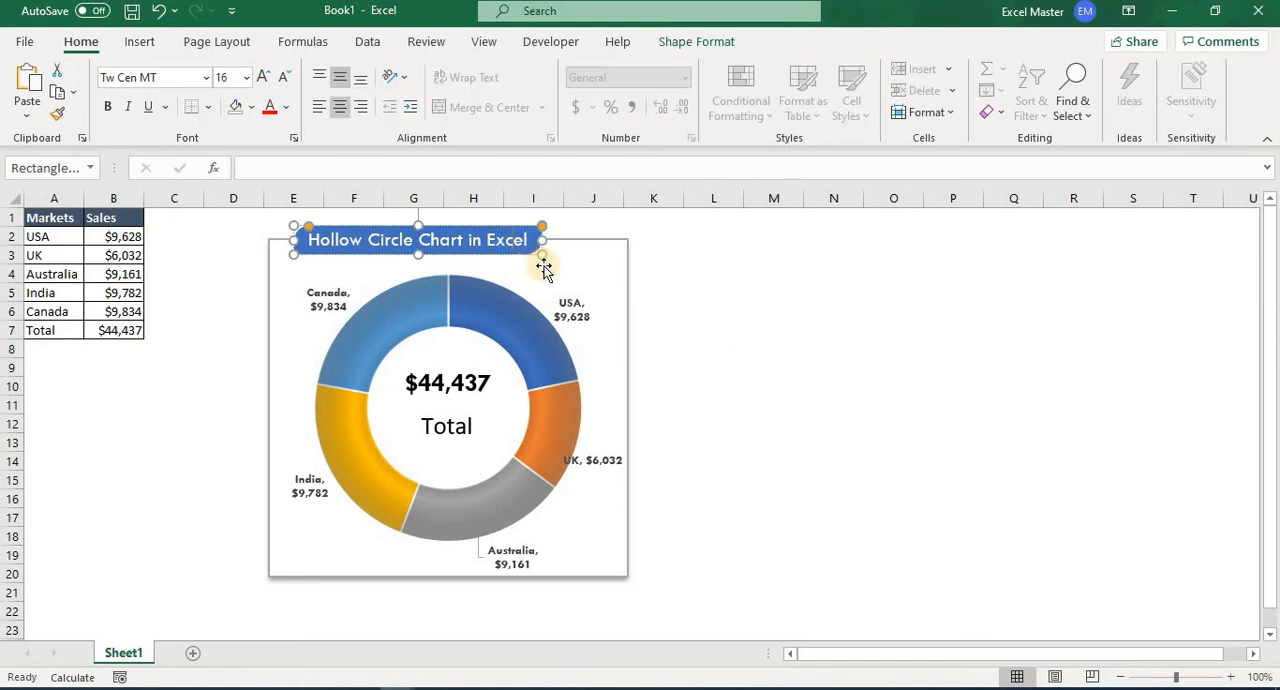
pyautogui.hotkey('ctrl', 'a')
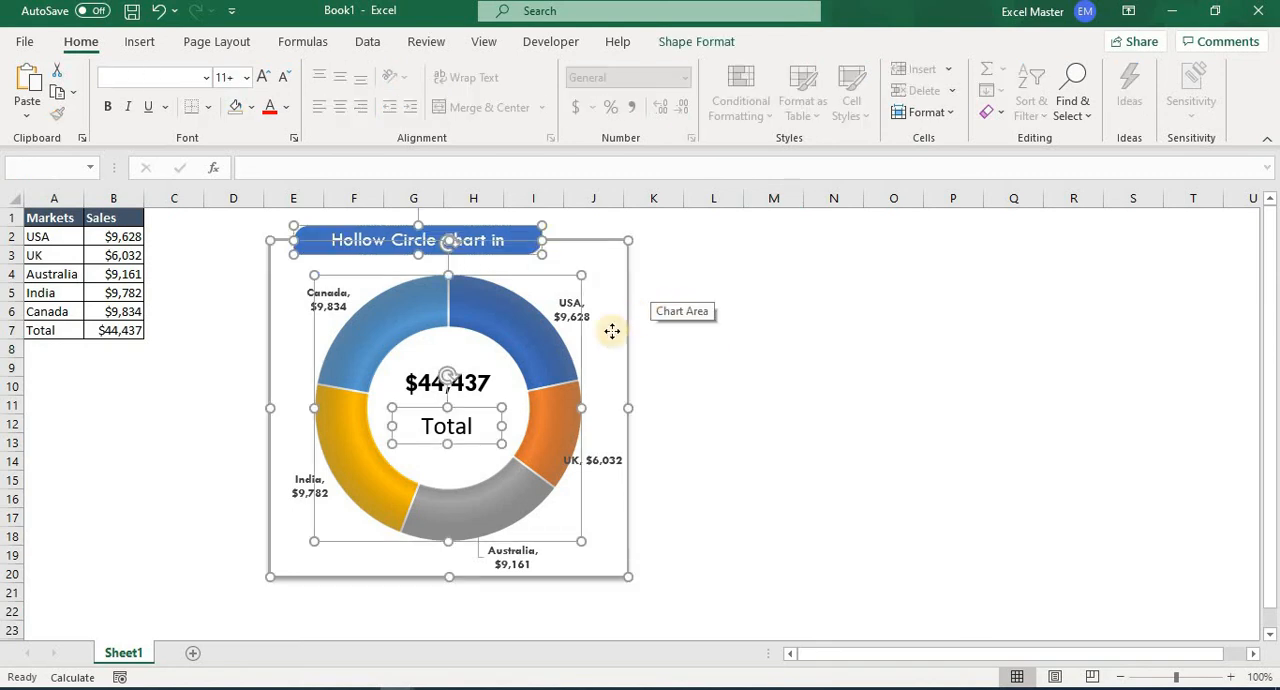
pyautogui.rightClick(524, 385)
pyautogui.click(528, 357)
pyautogui.rightClick(528, 362)
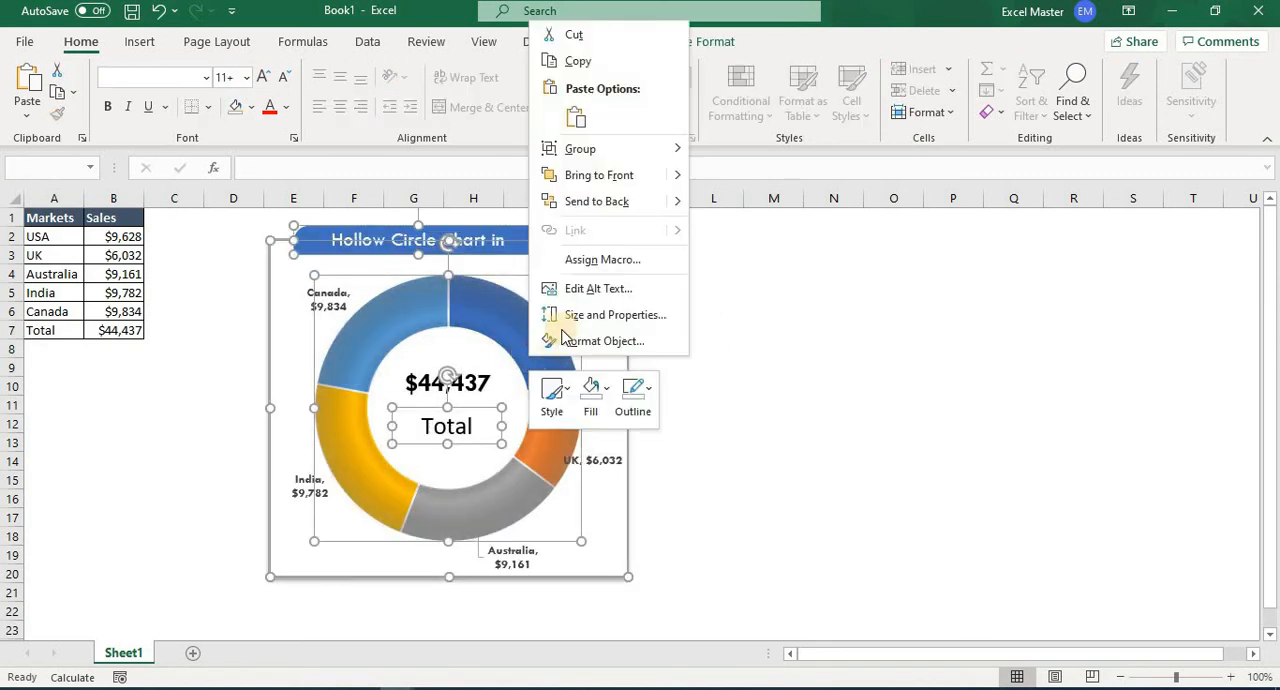
pyautogui.moveTo(665, 155)
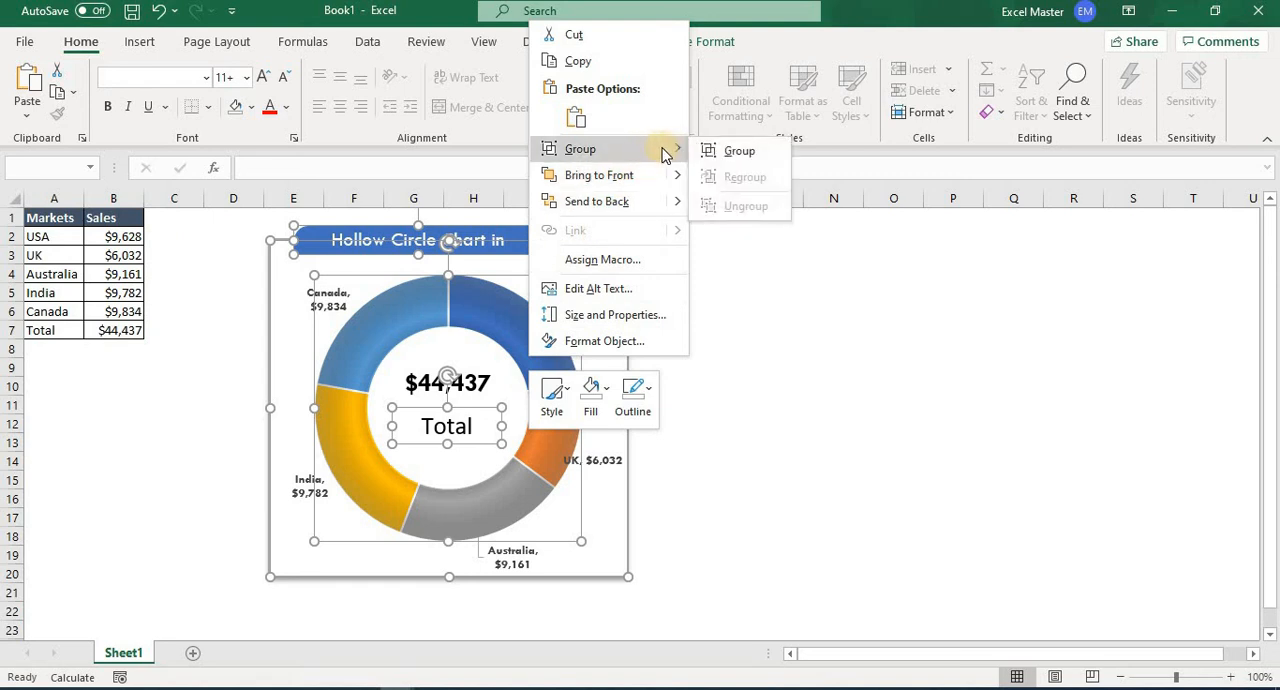
pyautogui.click(735, 151)
pyautogui.click(774, 278)
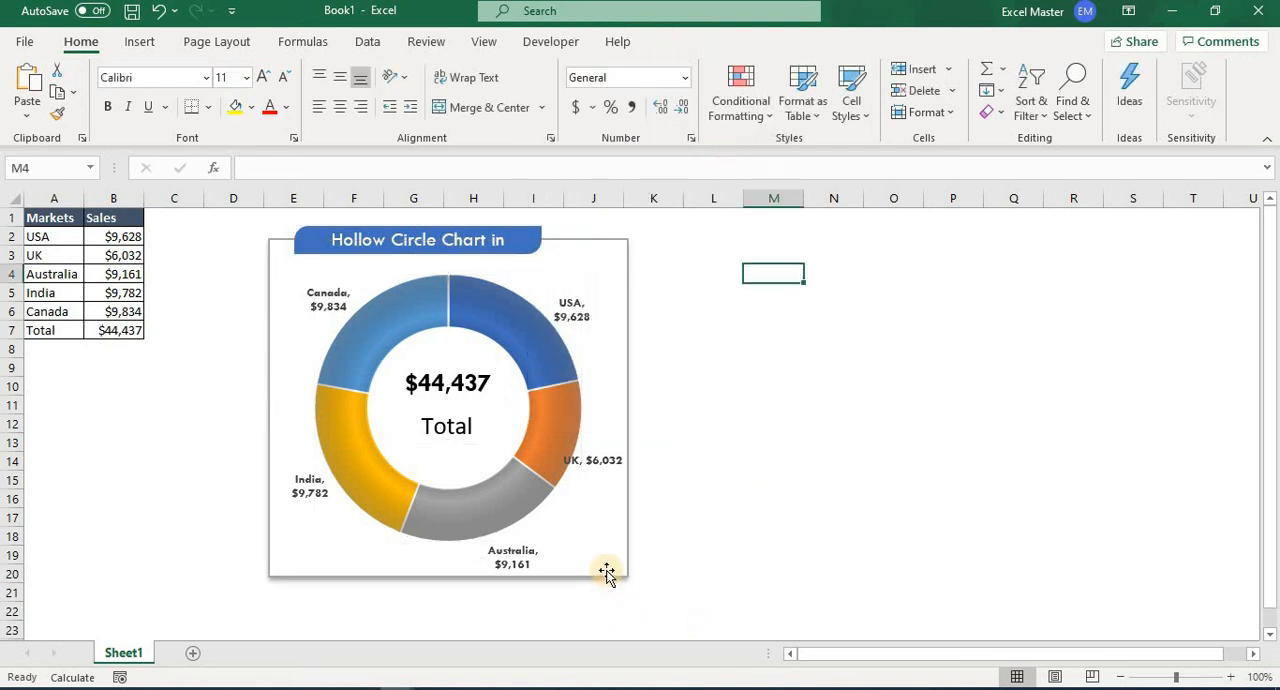
pyautogui.moveTo(634, 560); pyautogui.dragTo(557, 555)
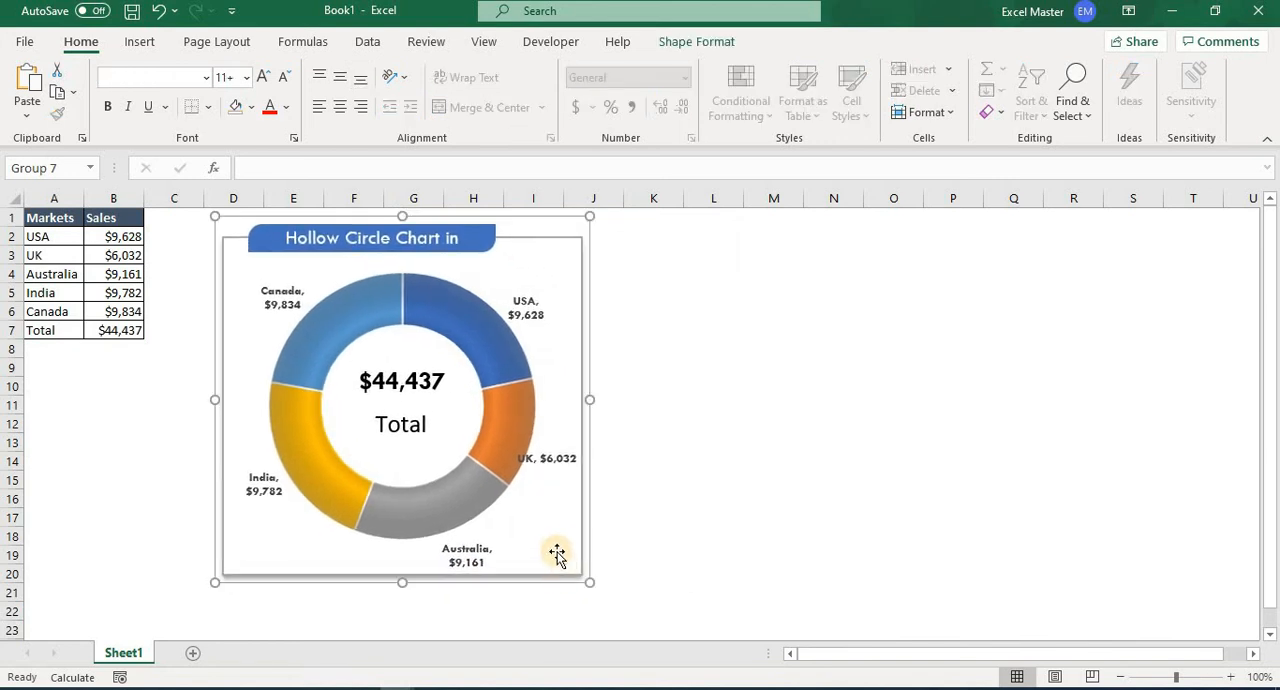
pyautogui.click(808, 419)
# Copy the doughnut chart out of the group, paste it, and place the duplicate beside the original across columns L to Q.
pyautogui.click(580, 368)
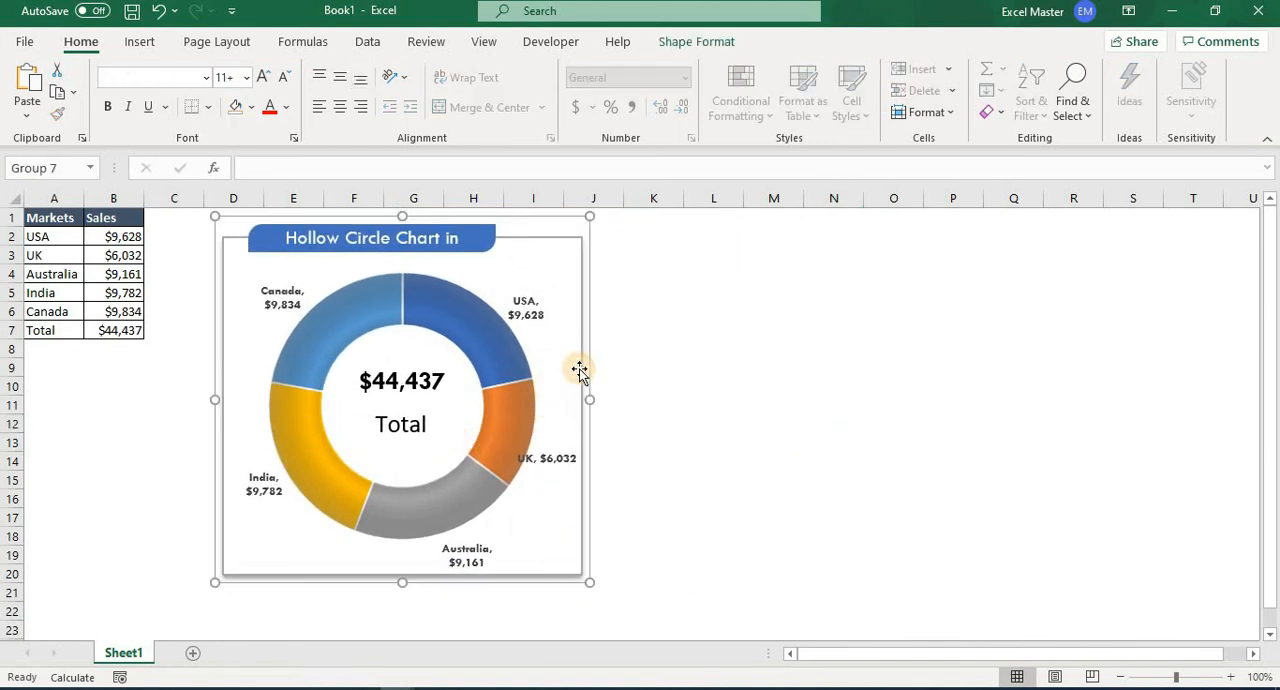
pyautogui.click(580, 368)
pyautogui.rightClick(580, 368)
pyautogui.click(628, 230)
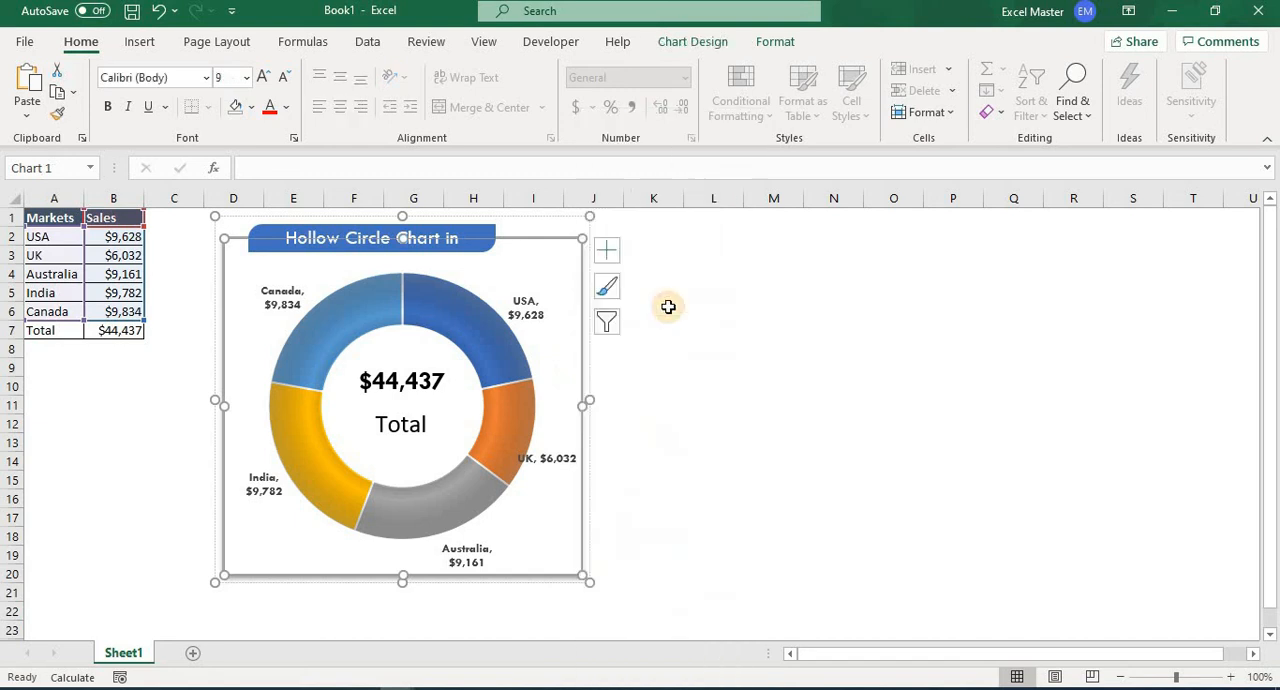
pyautogui.rightClick(666, 308)
pyautogui.click(720, 257)
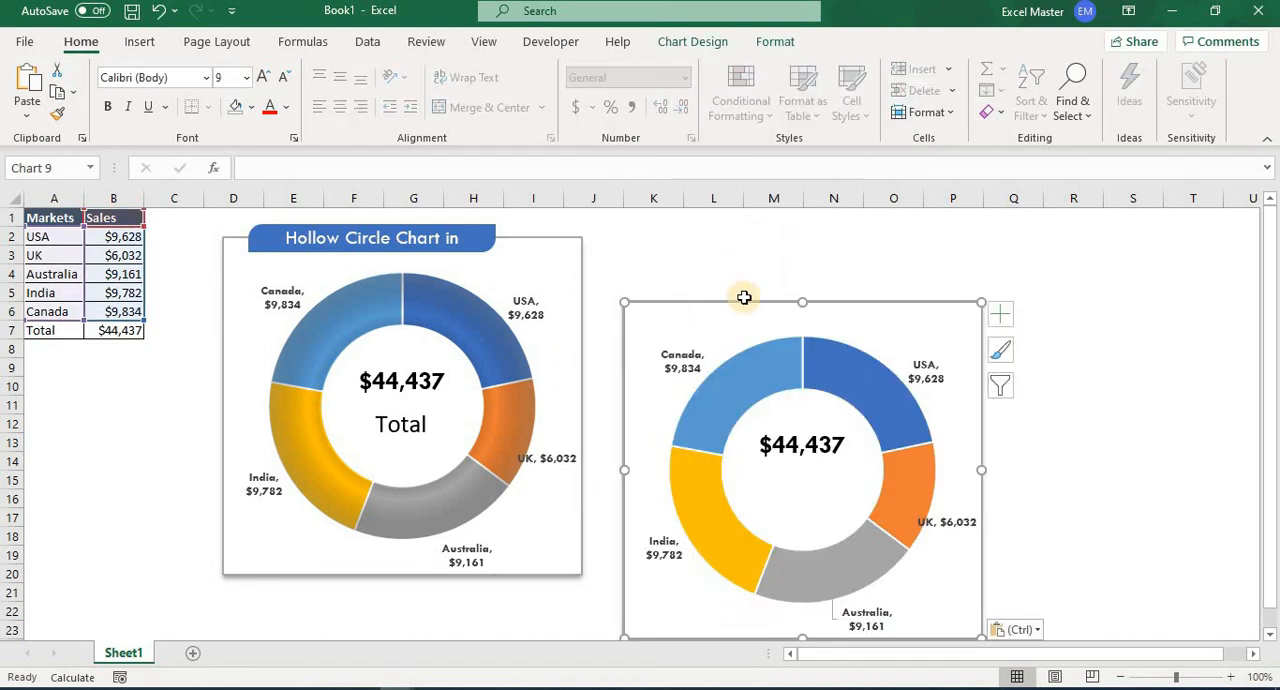
pyautogui.moveTo(783, 300); pyautogui.dragTo(816, 261)
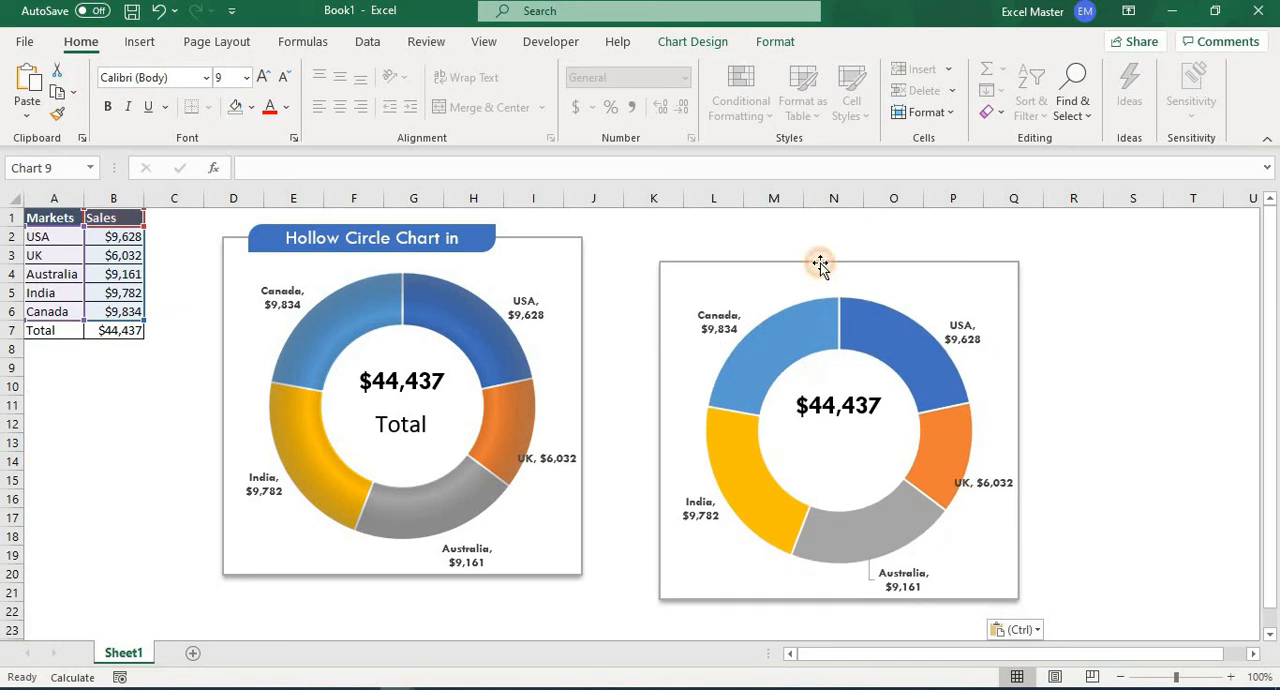
# Set the duplicate chart's data labels to show category name and percentage instead of value, and close the formatting pane.
pyautogui.click(966, 334)
pyautogui.rightClick(966, 334)
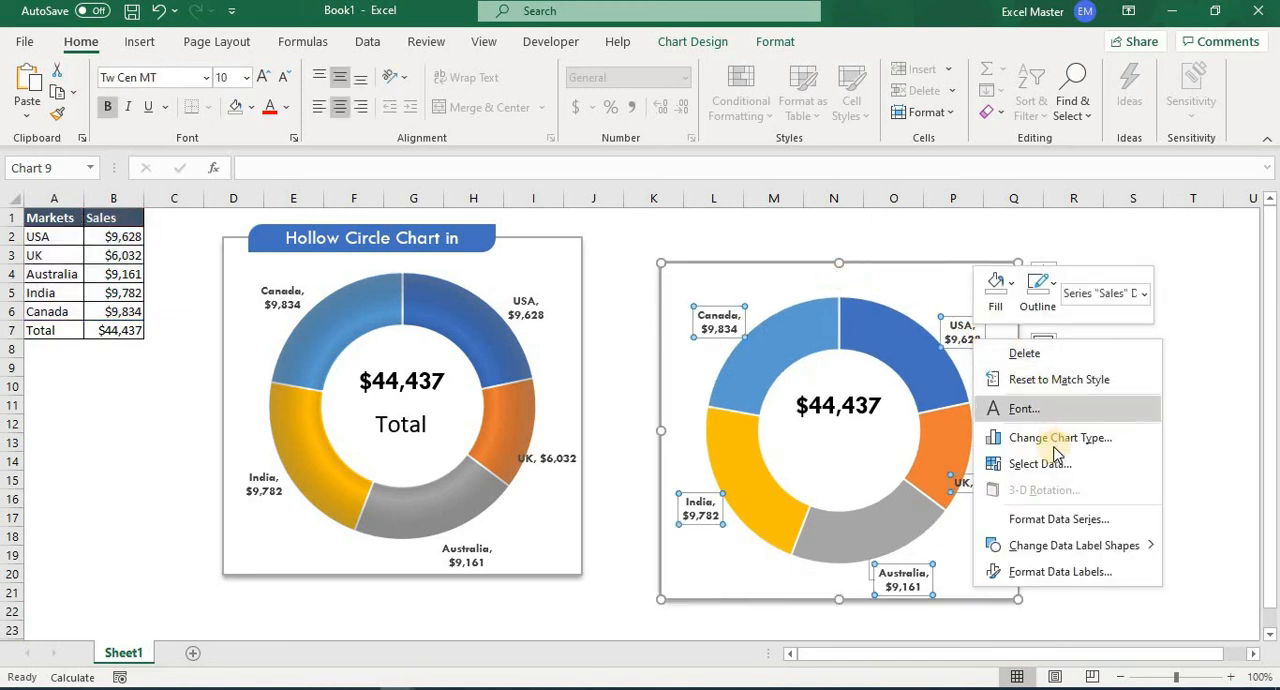
pyautogui.click(1050, 573)
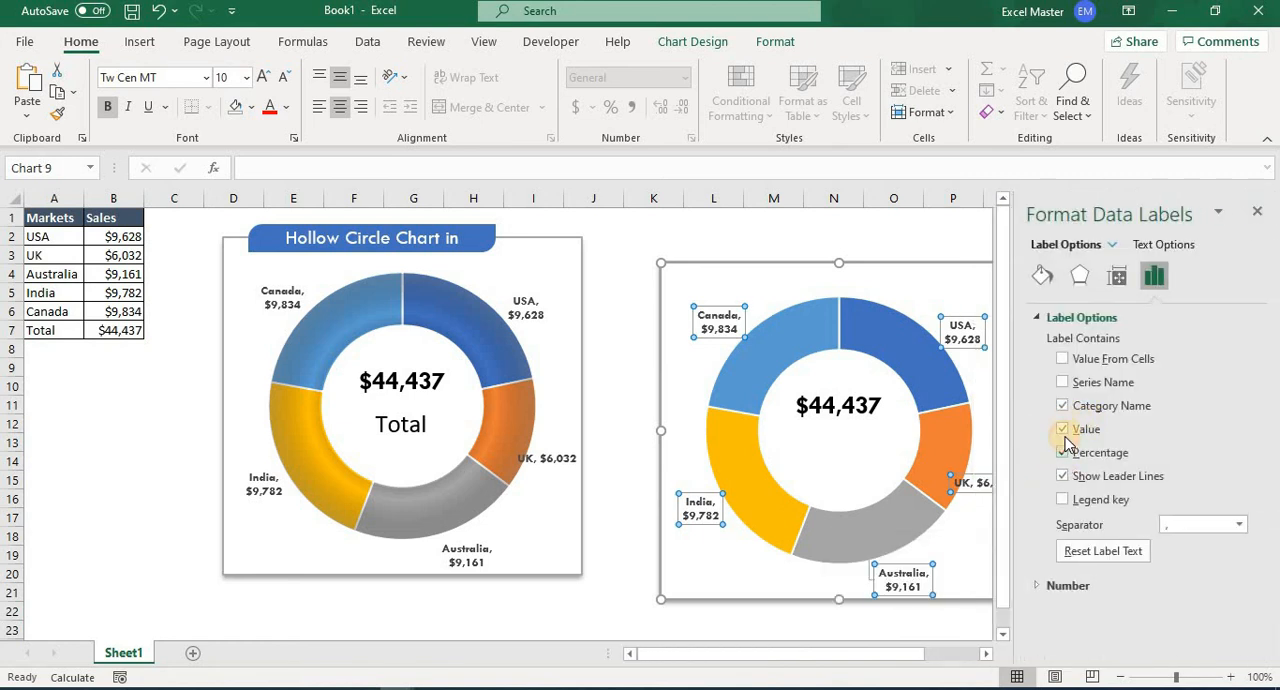
pyautogui.click(1063, 430)
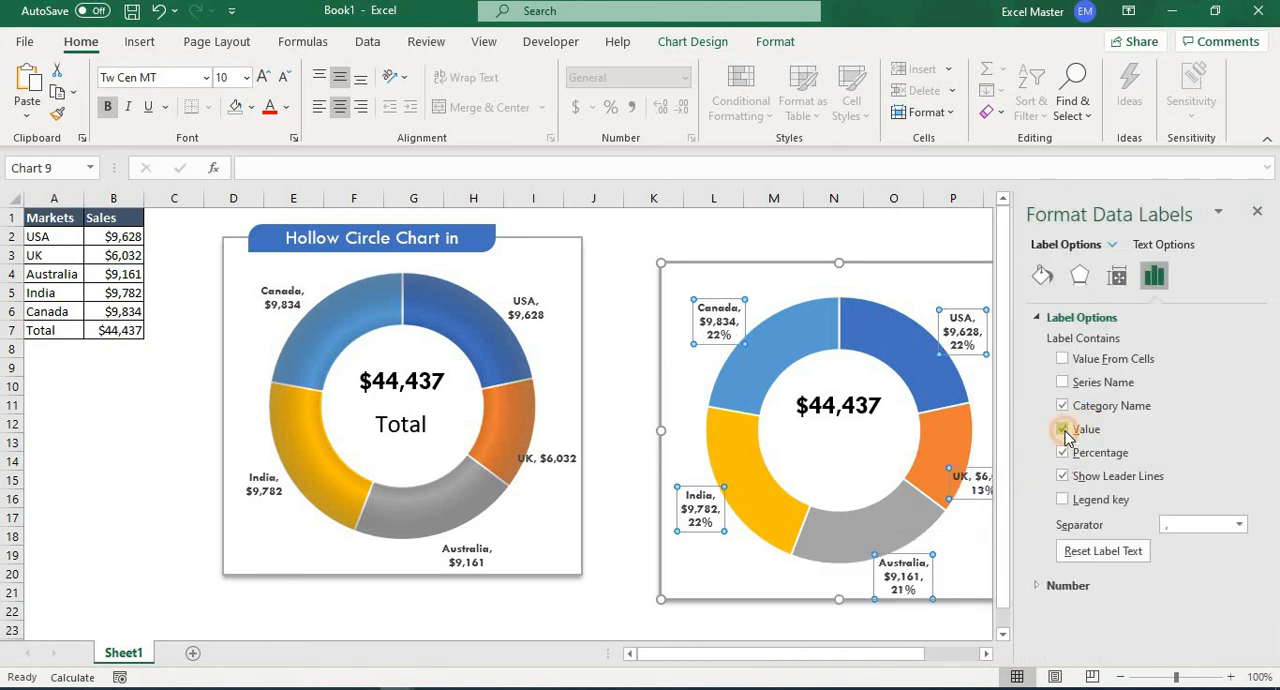
pyautogui.click(895, 236)
pyautogui.click(1259, 211)
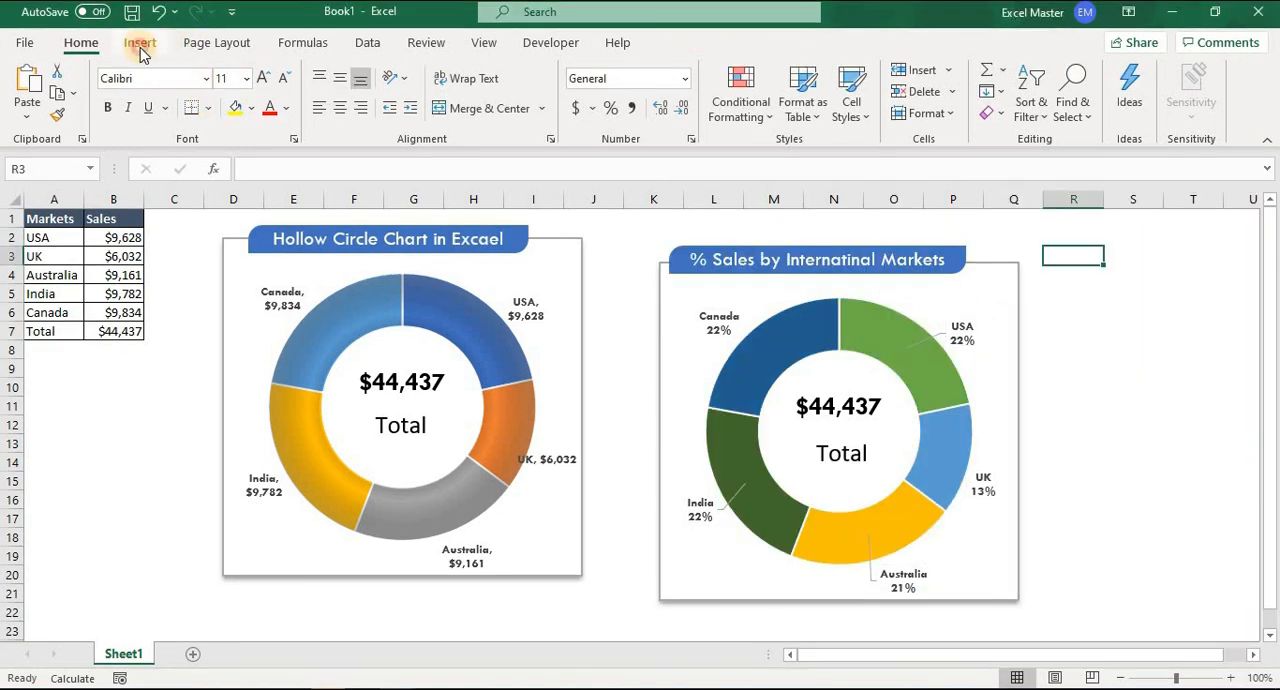
# Draw a hollow circle about 2.84" by 2.84" over the doughnut of the % sales chart.
pyautogui.click(140, 50)
pyautogui.click(226, 105)
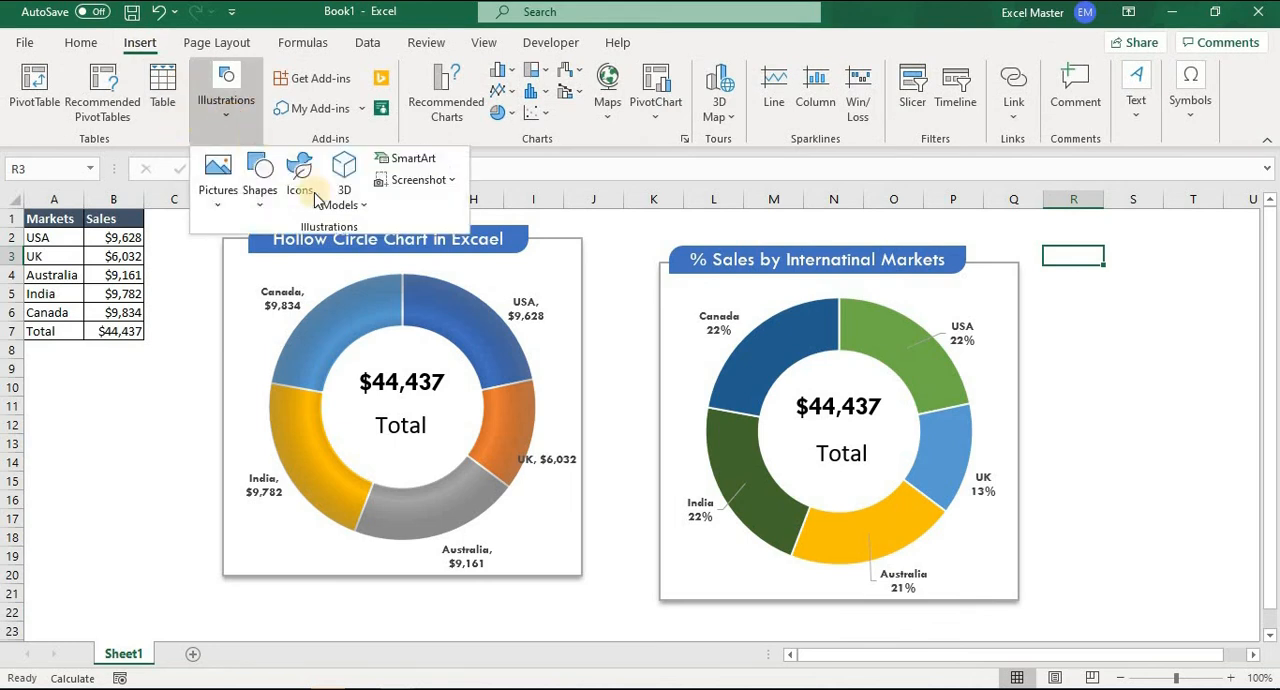
pyautogui.click(262, 208)
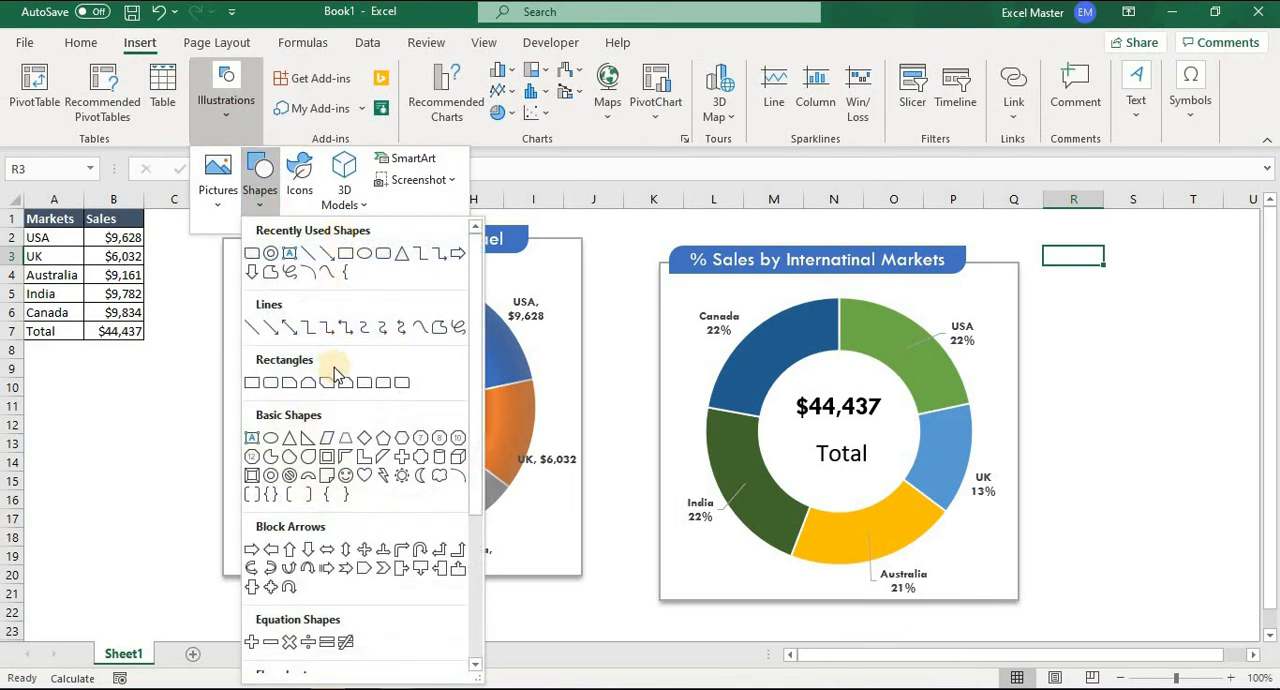
pyautogui.click(270, 477)
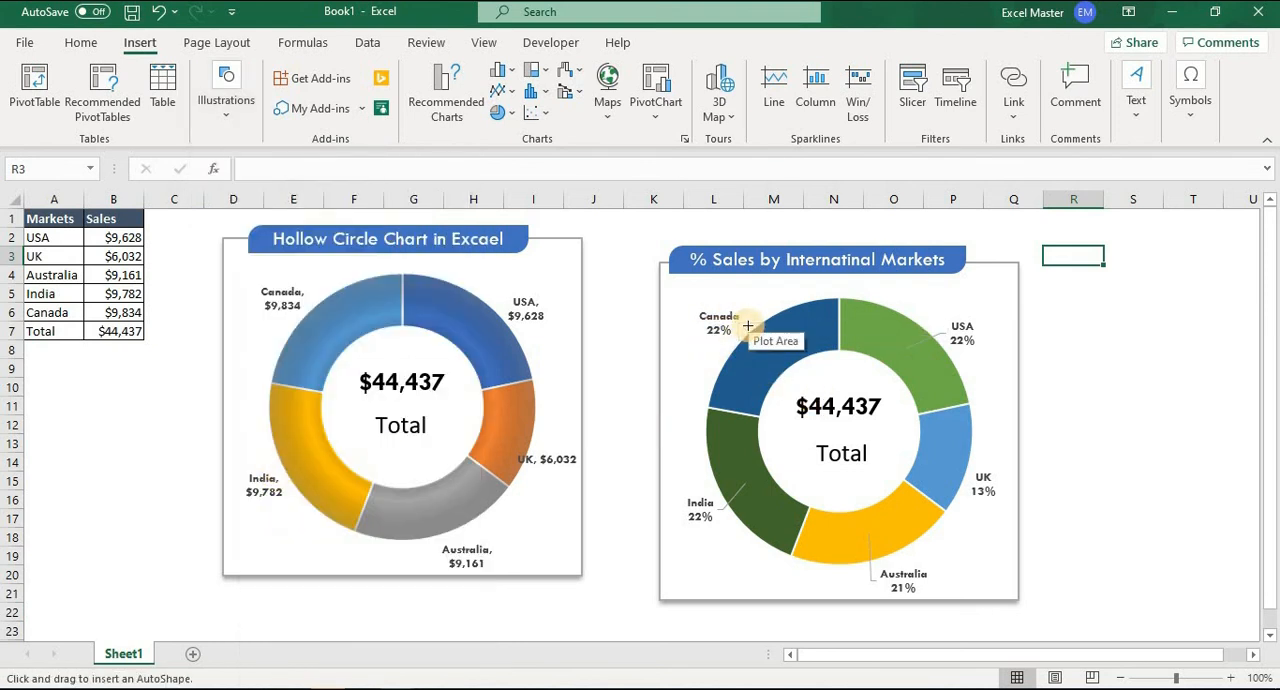
pyautogui.moveTo(750, 328); pyautogui.dragTo(962, 572)
pyautogui.moveTo(907, 497); pyautogui.dragTo(904, 490)
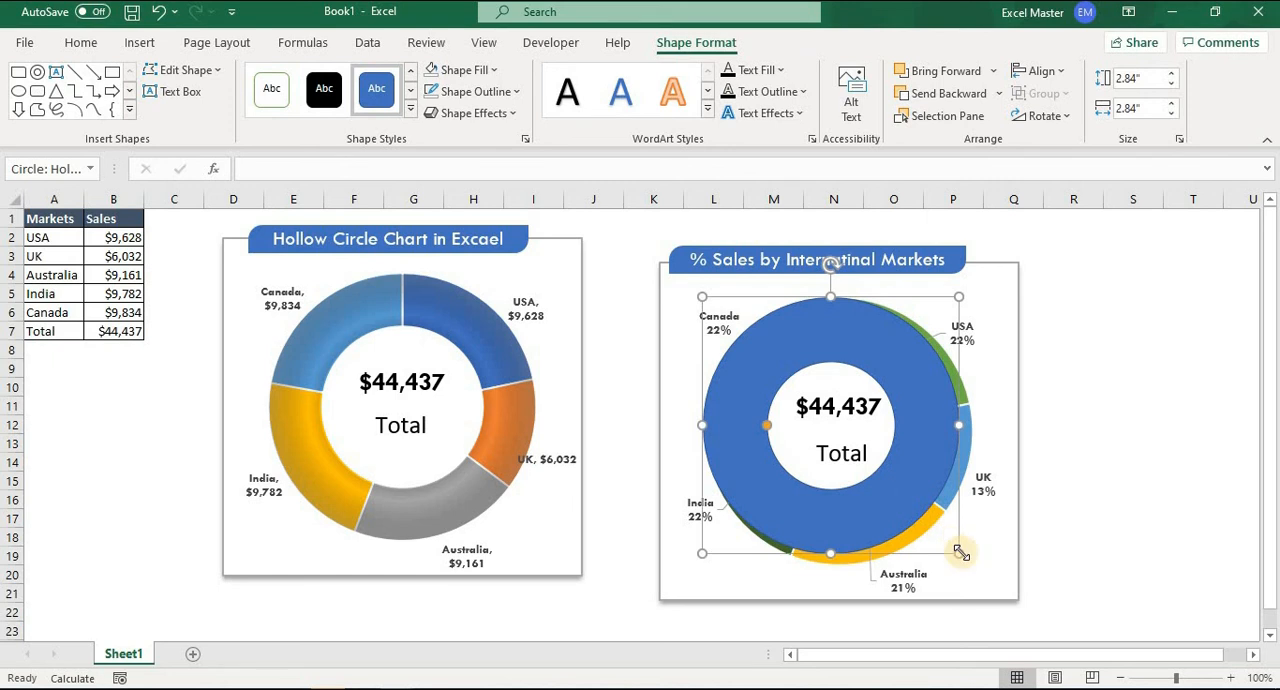
# Enlarge the hollow circle to about 2.96" by 3.02" and thin its ring to match the doughnut underneath.
pyautogui.moveTo(966, 555); pyautogui.dragTo(975, 563)
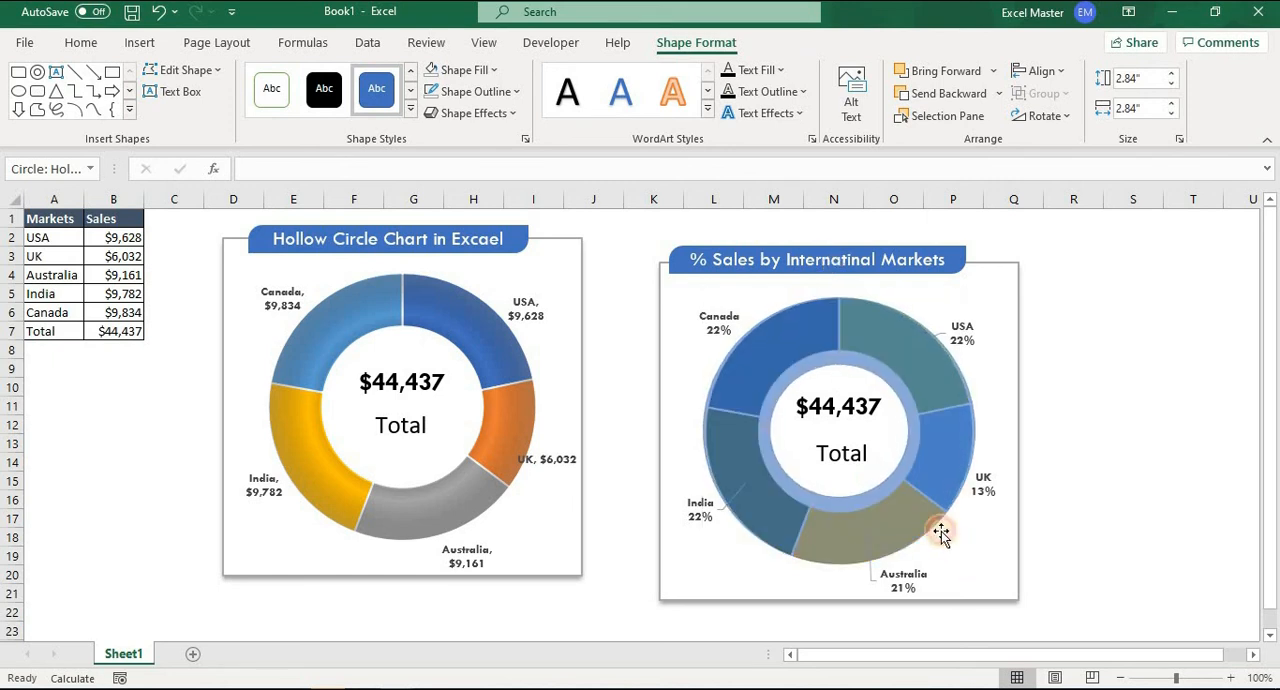
pyautogui.moveTo(768, 434); pyautogui.dragTo(757, 436)
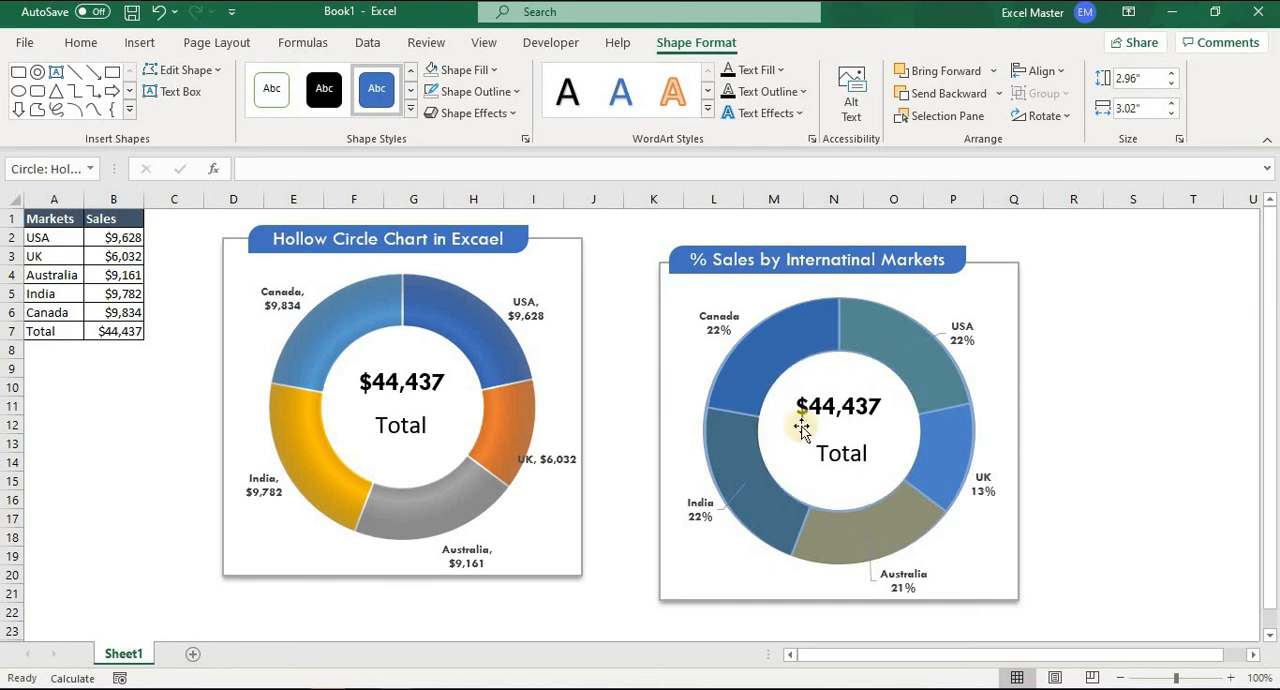
pyautogui.moveTo(876, 352); pyautogui.dragTo(893, 347)
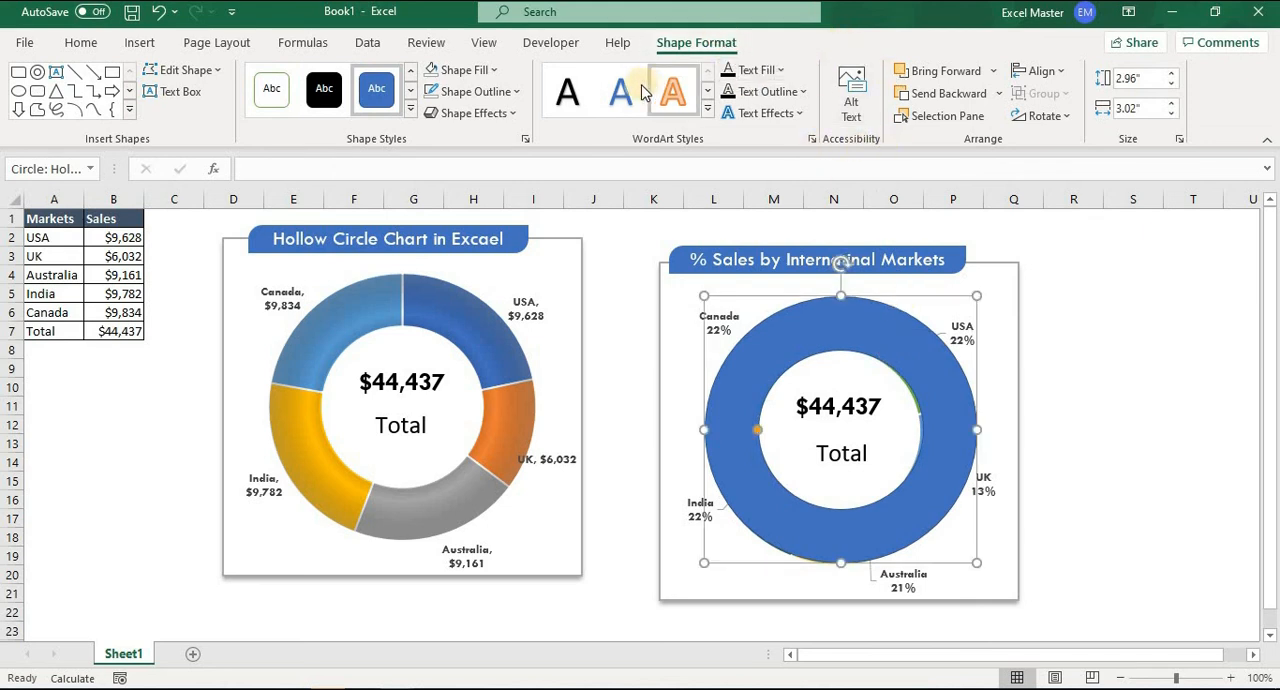
# Remove the hollow circle's outline, apply a path gradient fill to it, and close the formatting pane.
pyautogui.click(492, 91)
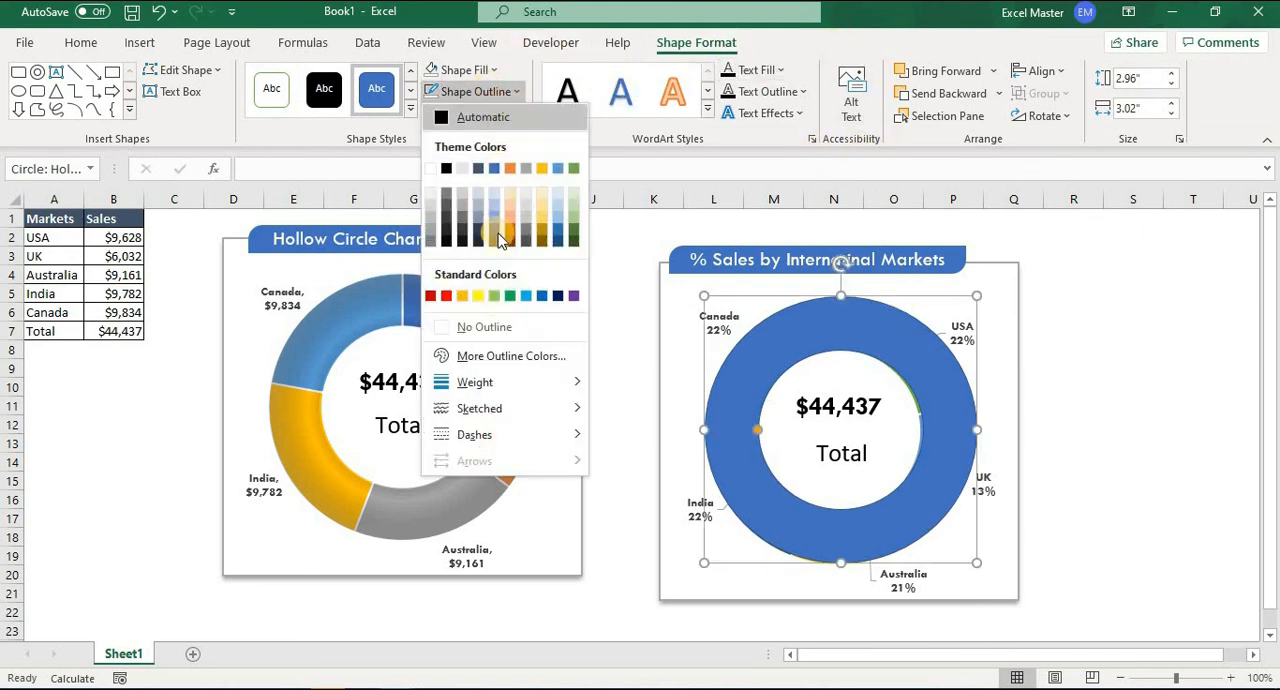
pyautogui.click(477, 327)
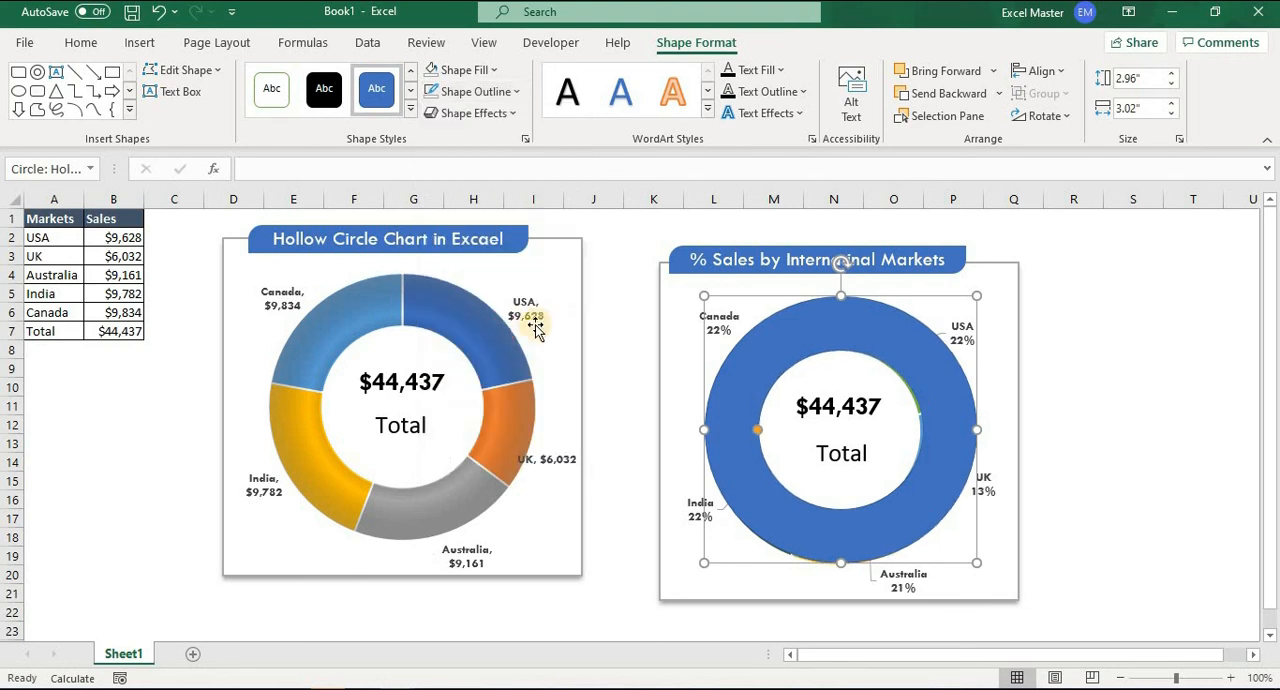
pyautogui.rightClick(941, 412)
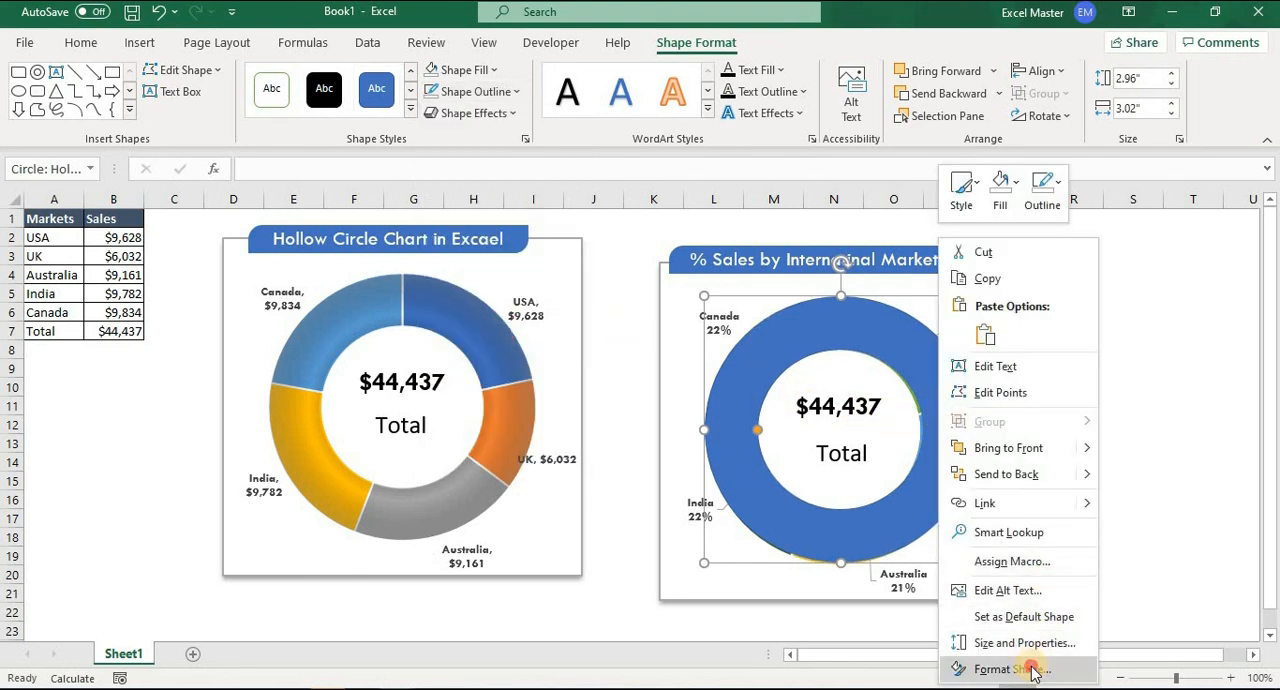
pyautogui.click(960, 667)
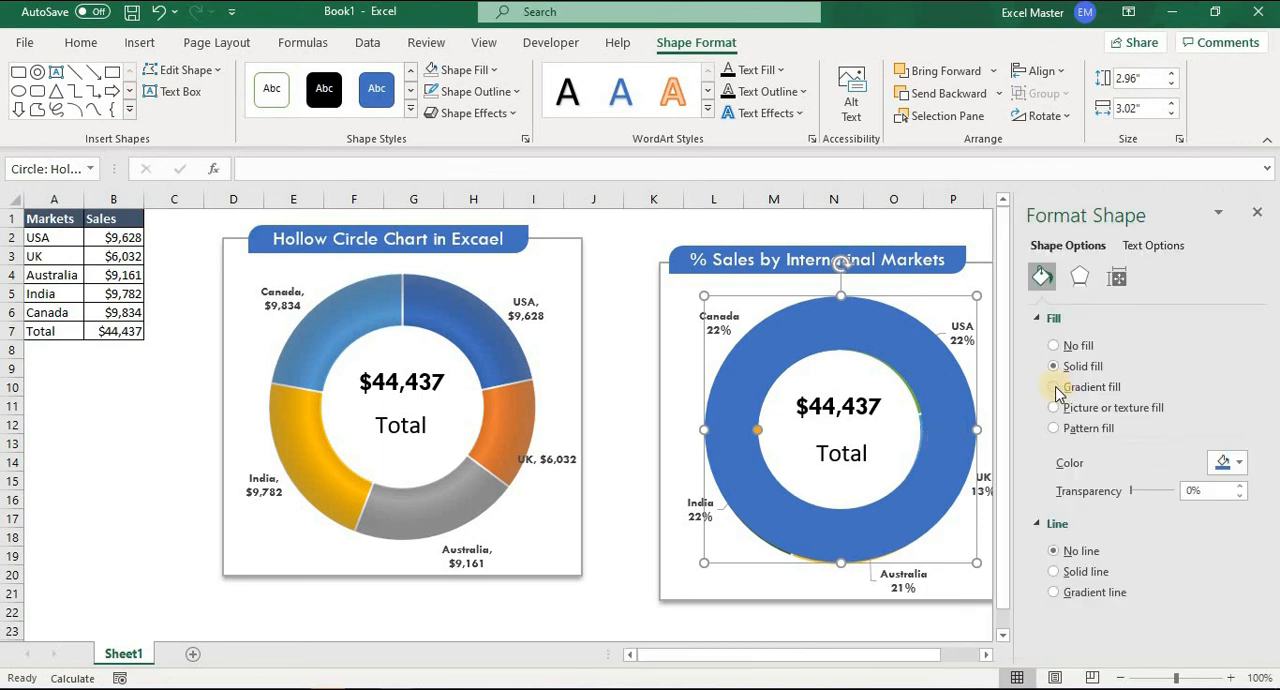
pyautogui.click(1054, 387)
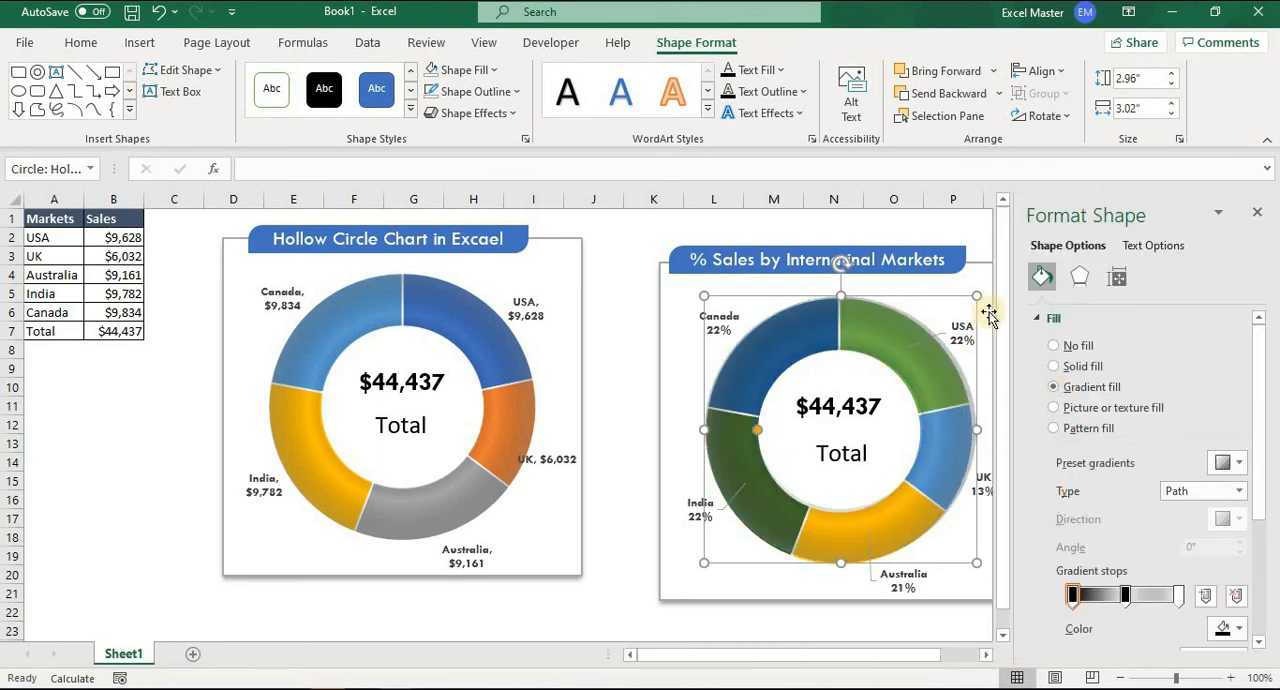
pyautogui.click(976, 254)
pyautogui.click(1257, 212)
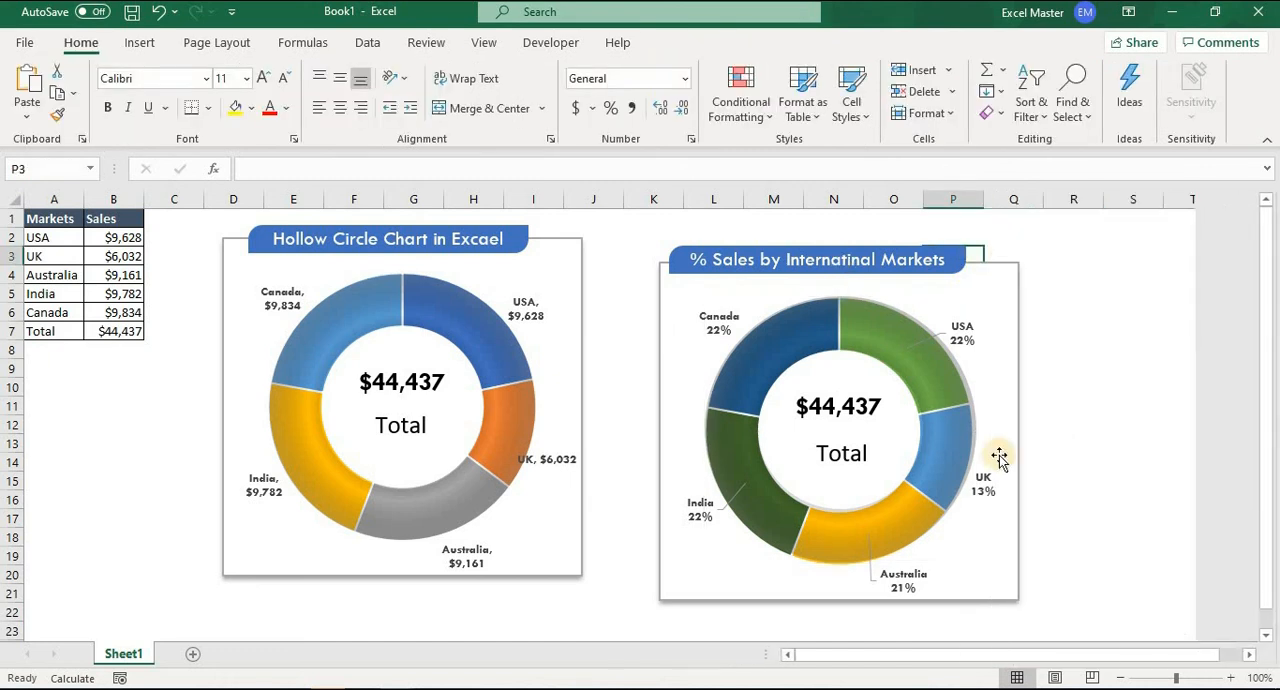
# Shift the gradient ring and fine-tune its size so that it lines up with the edges of the % sales doughnut.
pyautogui.click(951, 446)
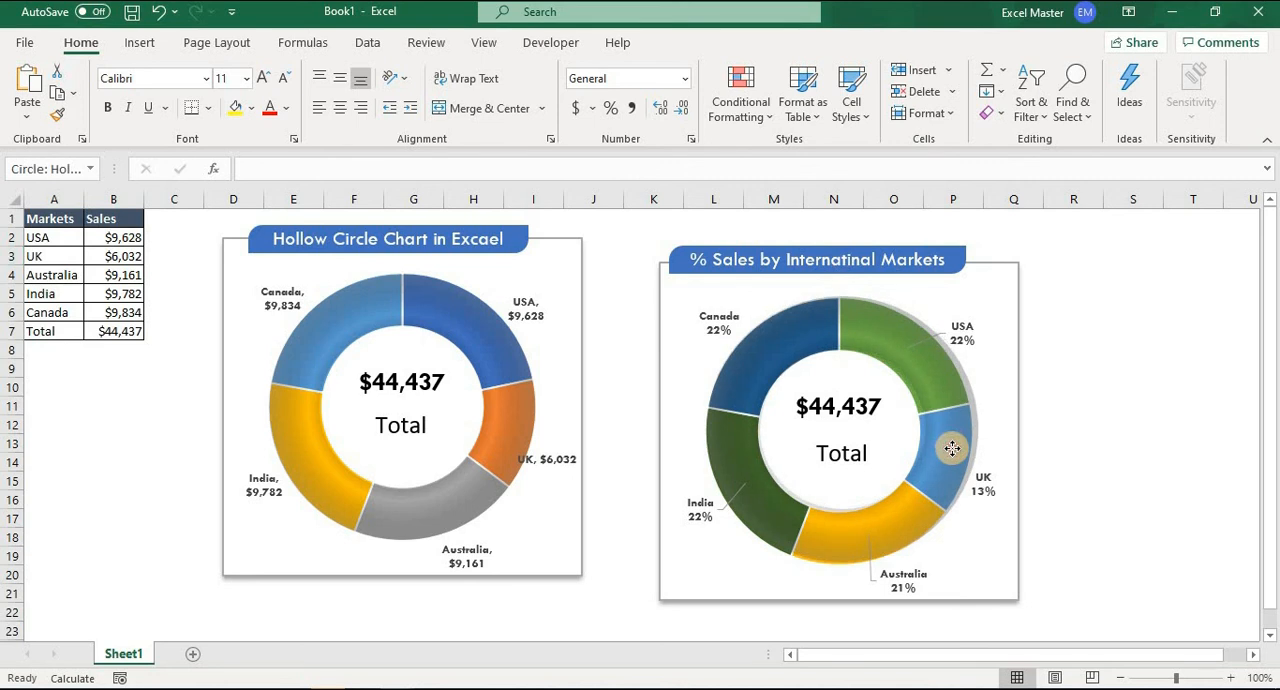
pyautogui.click(750, 464)
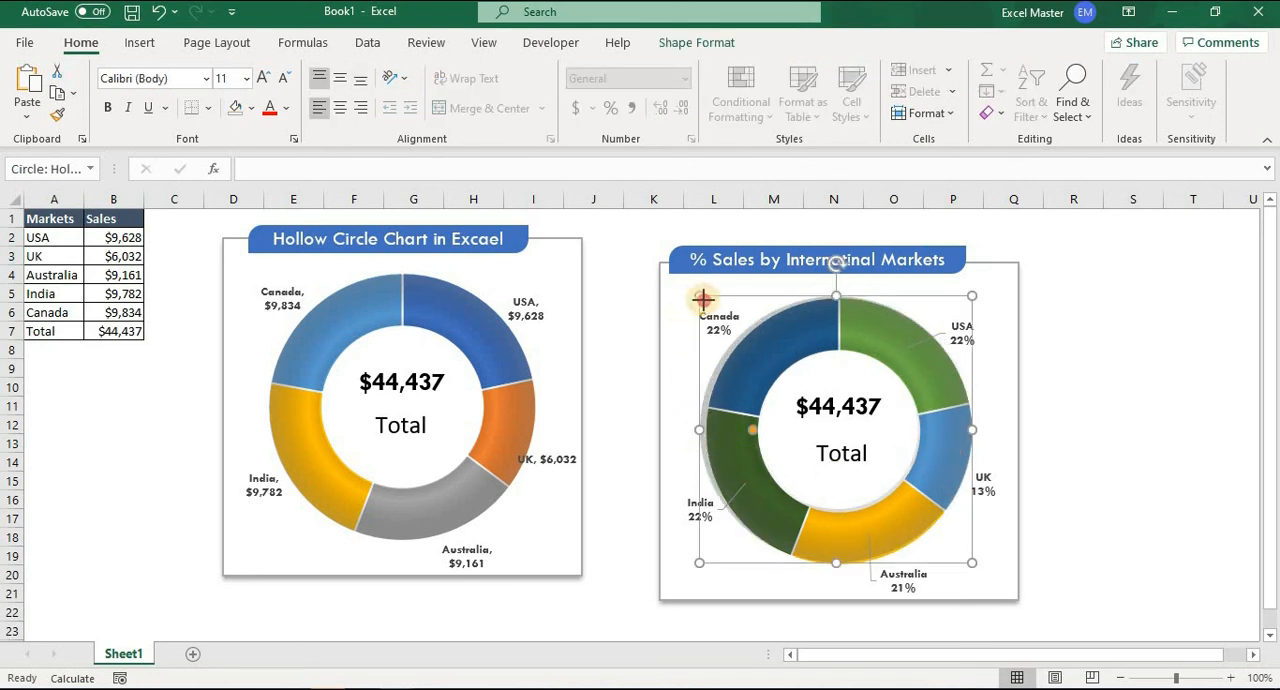
pyautogui.moveTo(702, 299); pyautogui.dragTo(709, 306)
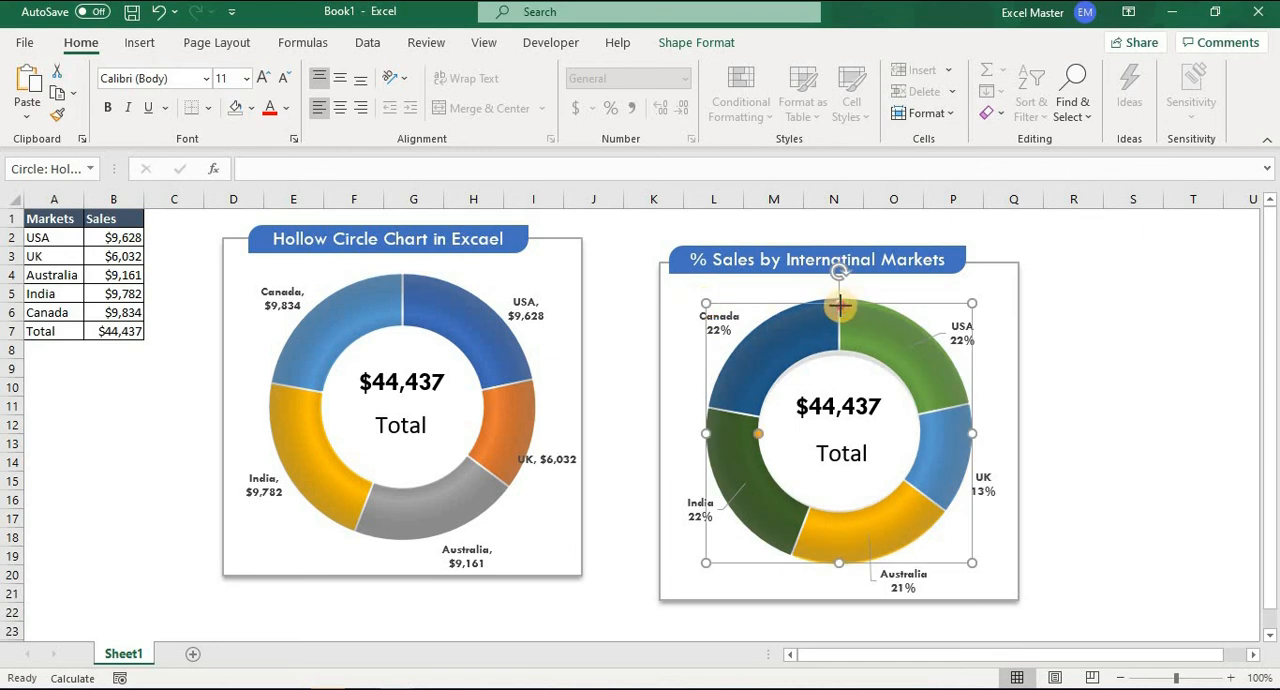
pyautogui.moveTo(839, 301); pyautogui.dragTo(839, 300)
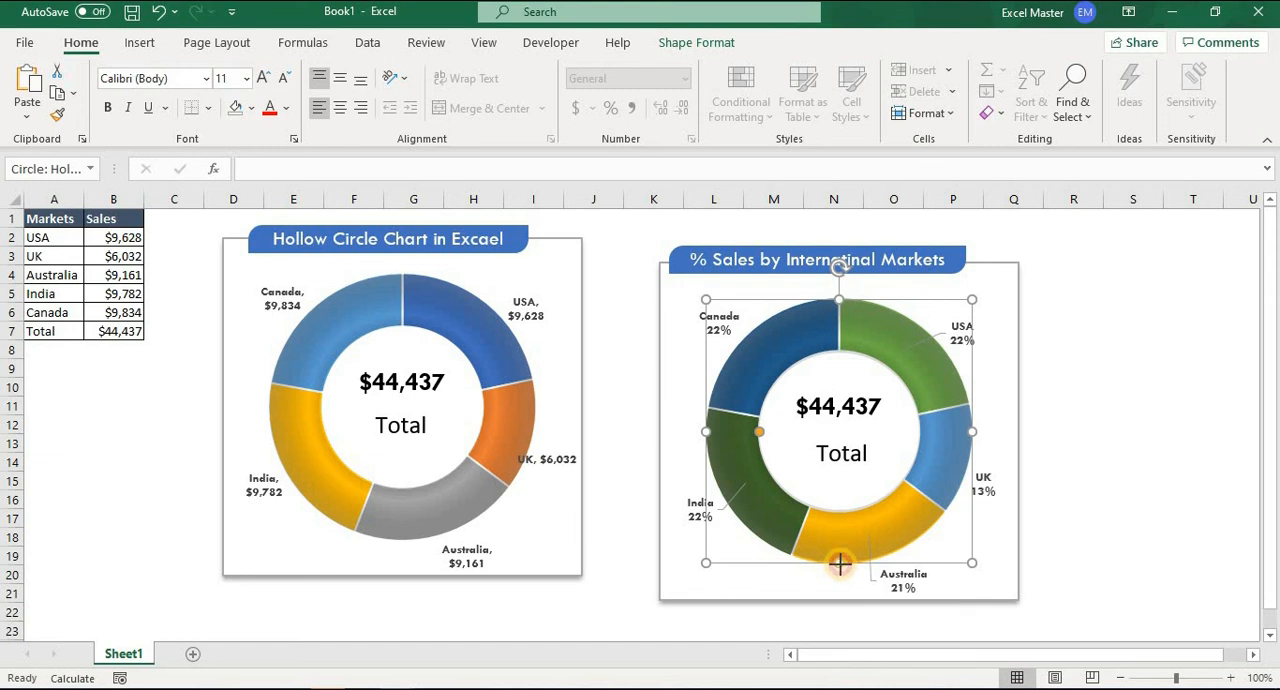
pyautogui.moveTo(839, 566); pyautogui.dragTo(838, 563)
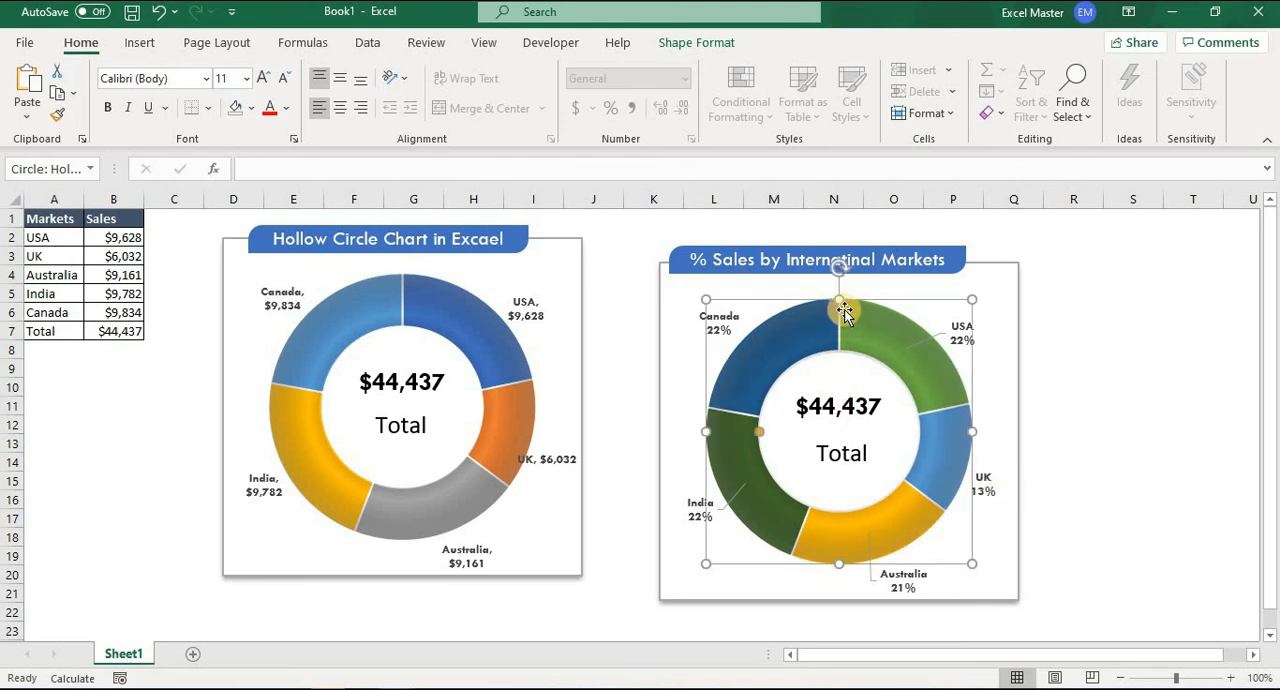
pyautogui.moveTo(839, 300); pyautogui.dragTo(839, 298)
# Recalculate the random sales values several times to check that both doughnut charts and their totals update.
pyautogui.click(108, 279)
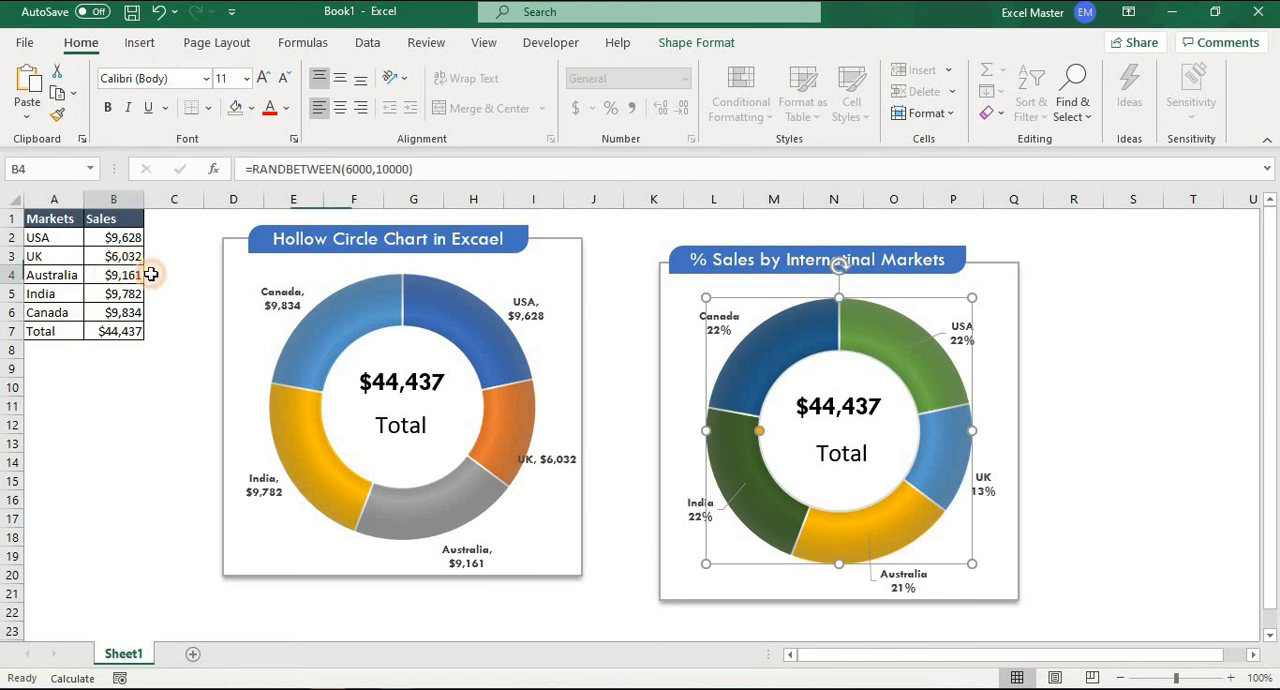
pyautogui.press('F9')
pyautogui.press('F9')
pyautogui.press('F9')
pyautogui.press('F9')
pyautogui.press('F9')
pyautogui.press('F9')
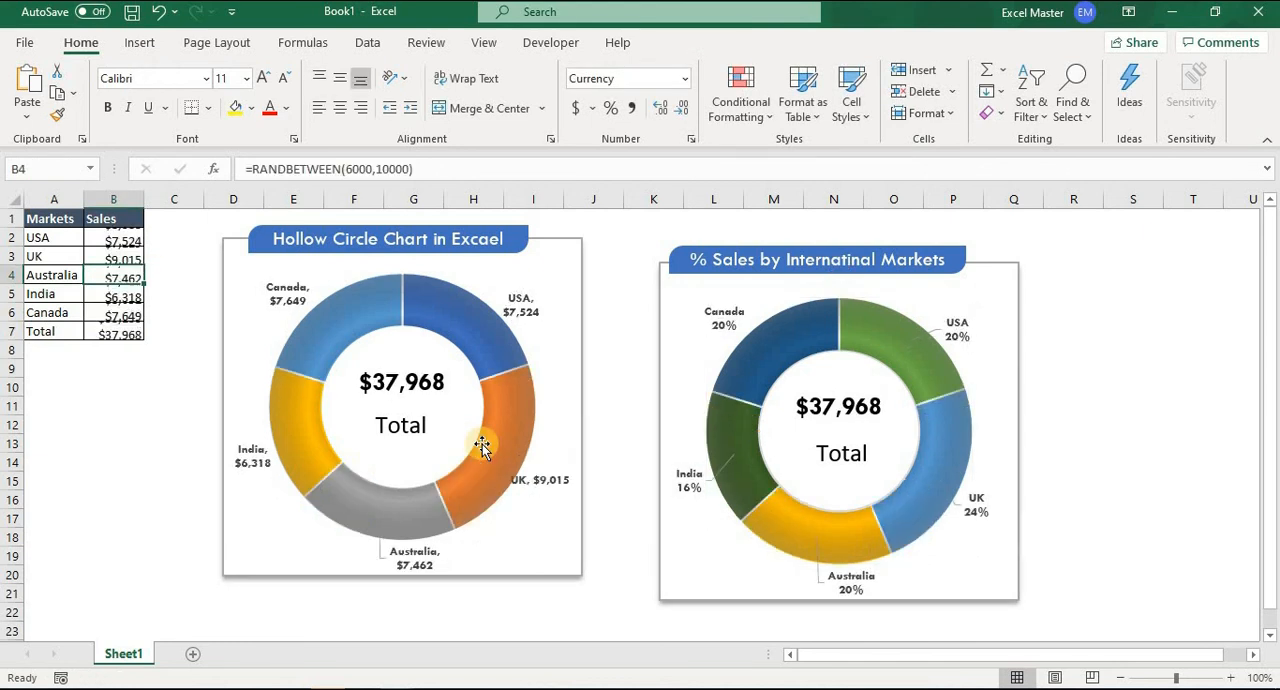
pyautogui.press('F9')
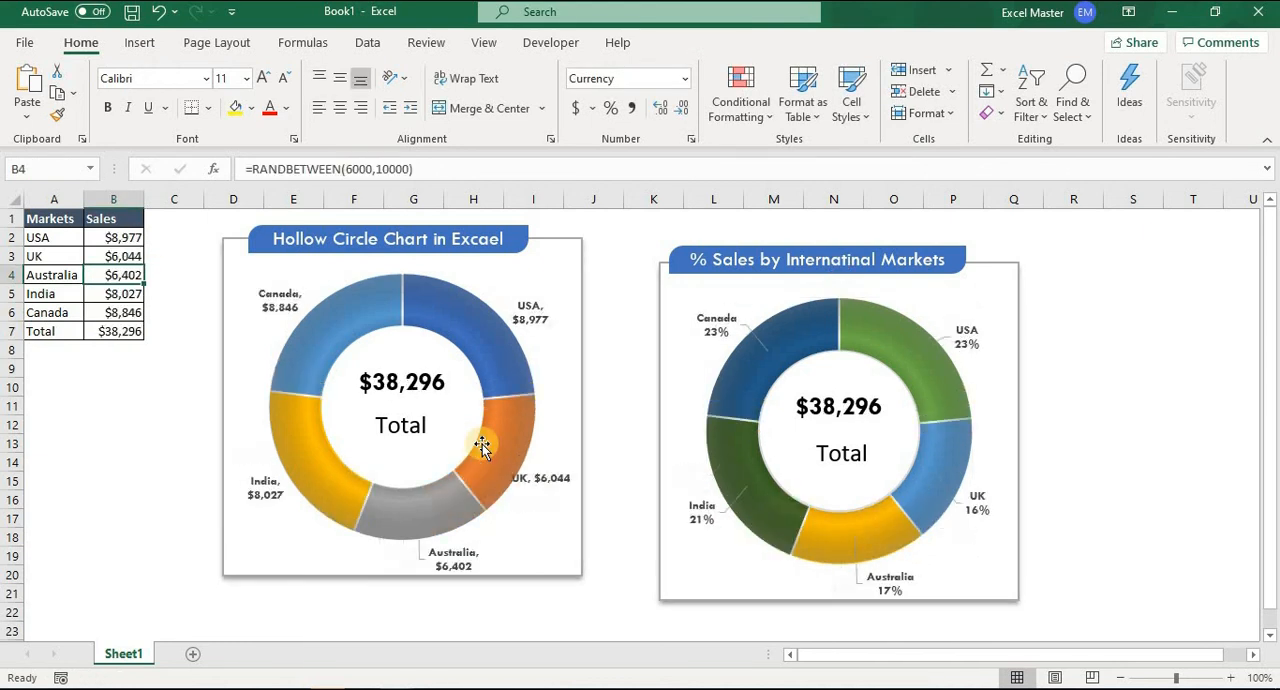
pyautogui.press('F9')
pyautogui.press('F9')
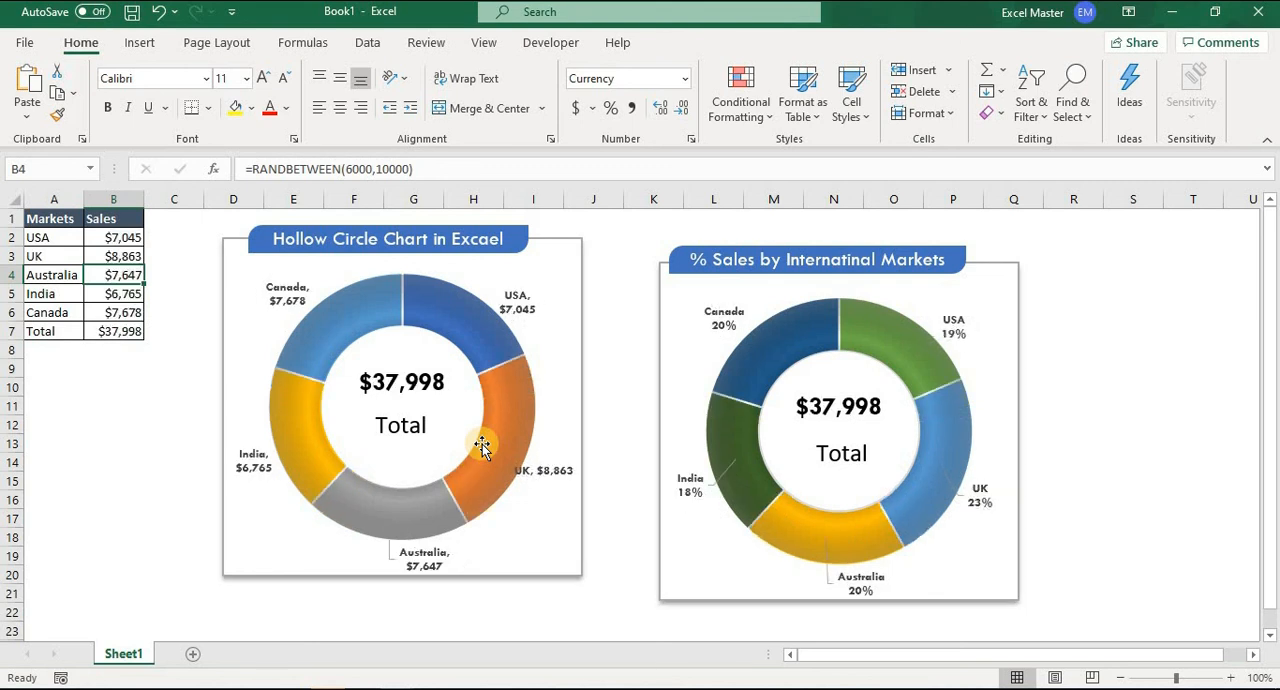
pyautogui.press('F9')
pyautogui.click(1073, 255)
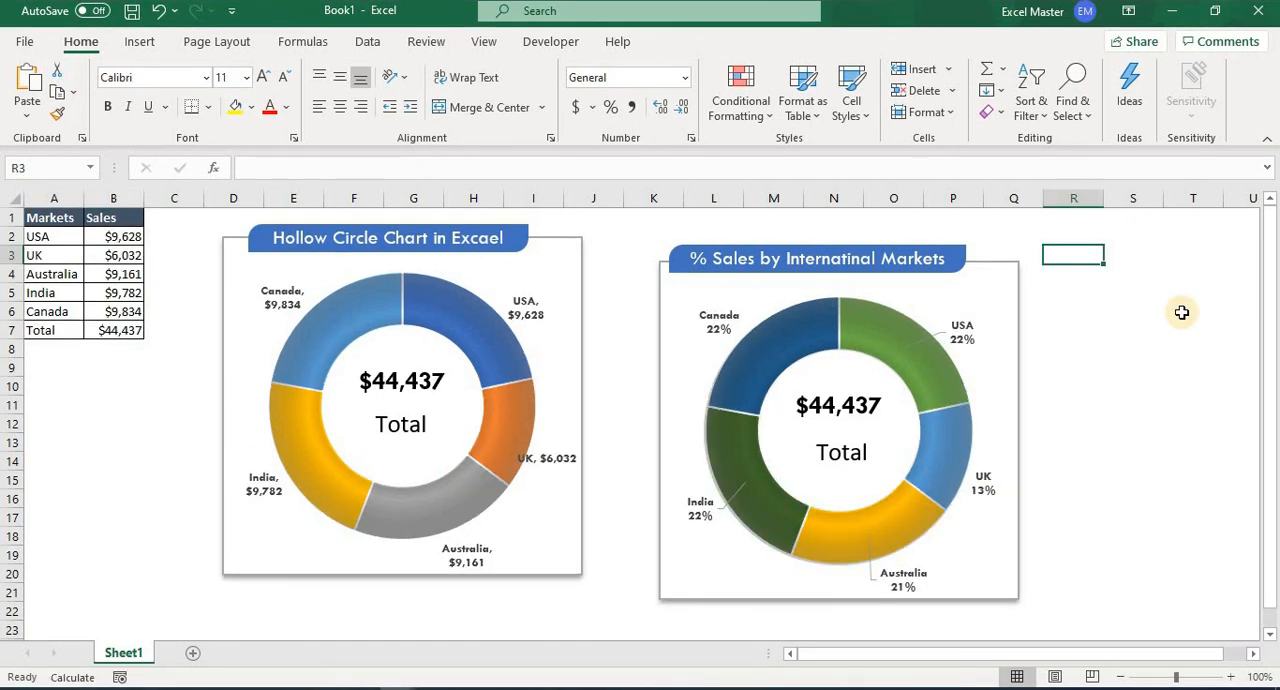